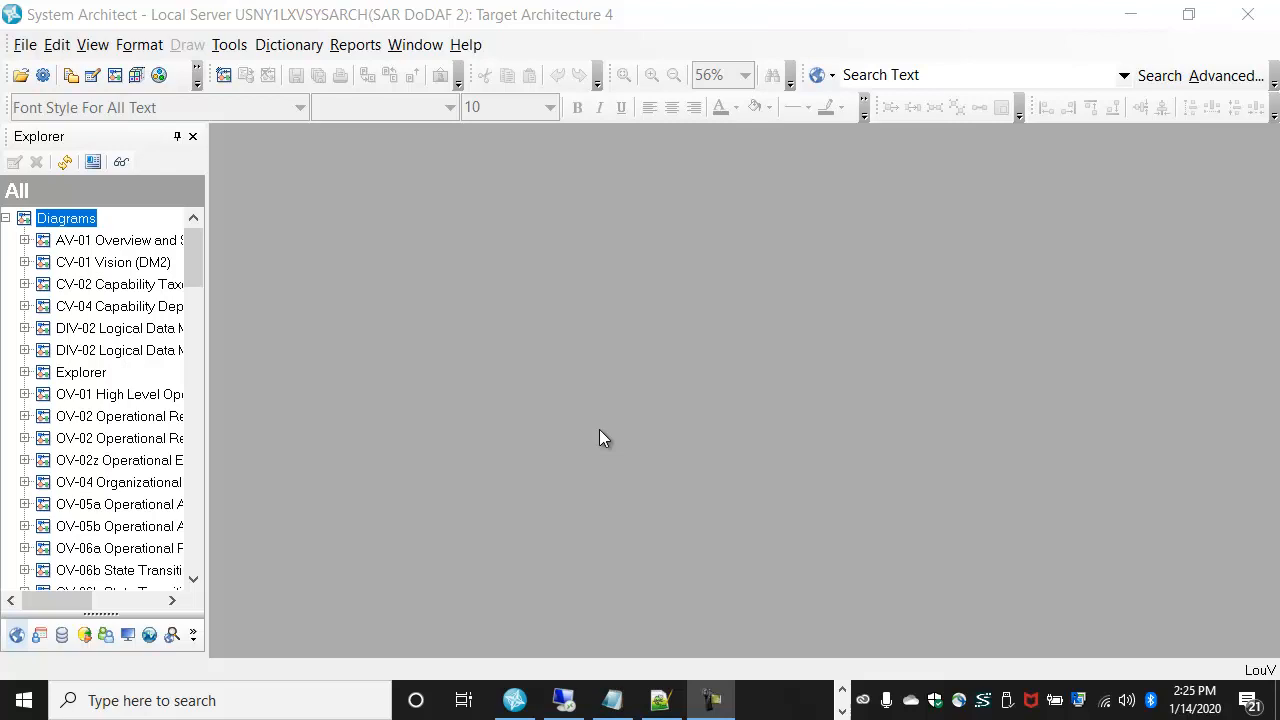
Create a new SV-08 Systems Evolution Description (DM2) diagram named System Timelines.
{"action": "right_click", "coordinate": [88, 218]}
{"action": "left_click", "coordinate": [155, 47]}
{"action": "left_click", "coordinate": [470, 330]}
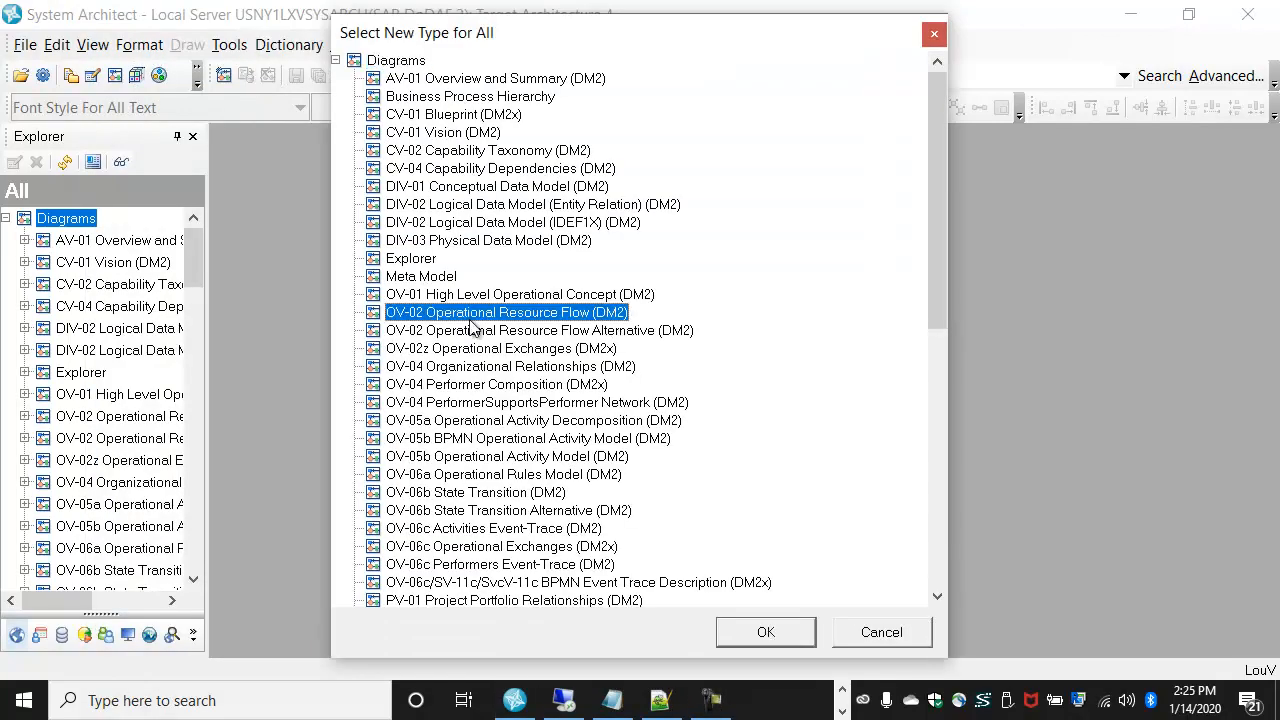
{"action": "key", "text": "s"}
{"action": "scroll", "coordinate": [512, 466], "scroll_direction": "down", "scroll_amount": 6}
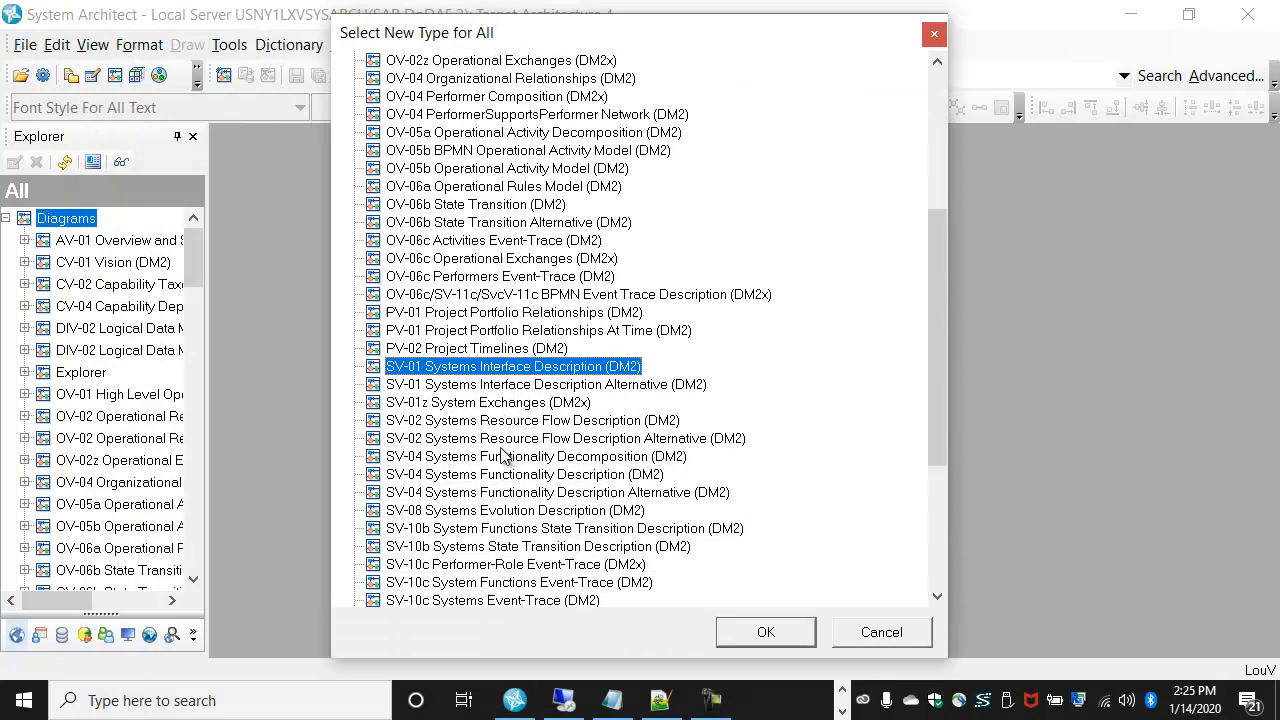
{"action": "left_click", "coordinate": [471, 404]}
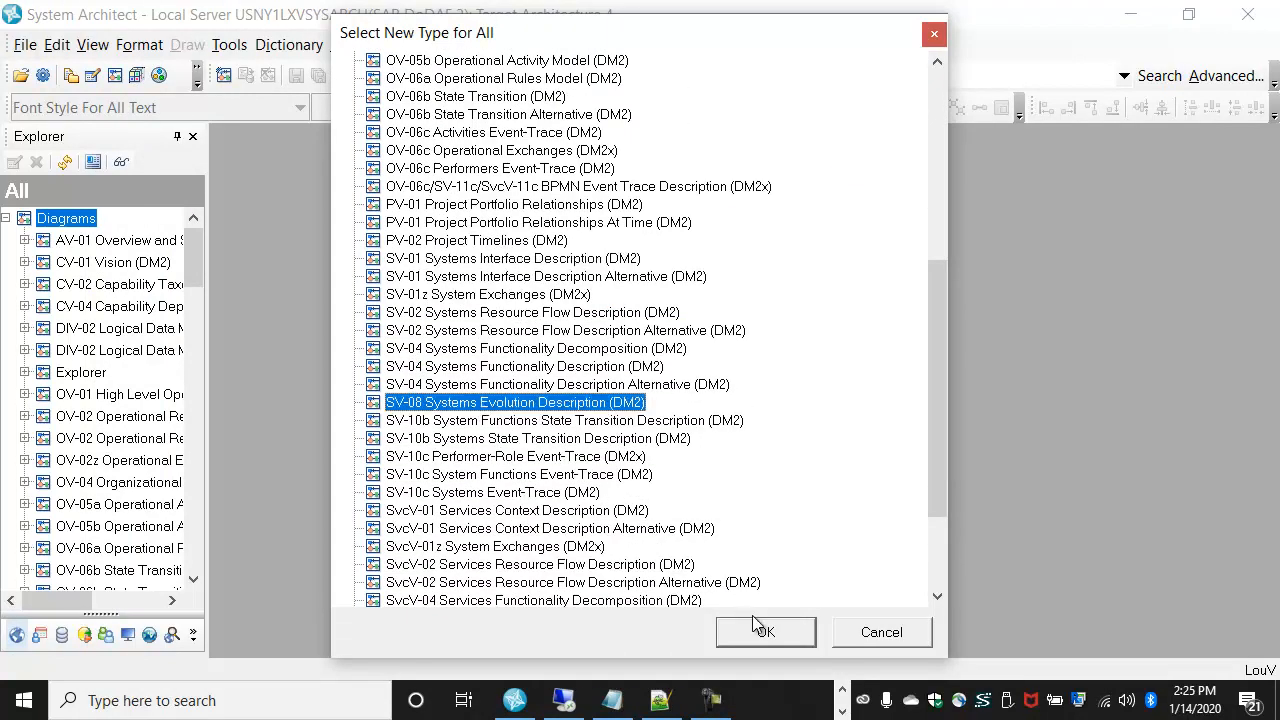
{"action": "left_click", "coordinate": [766, 632]}
{"action": "type", "text": "System Timelines"}
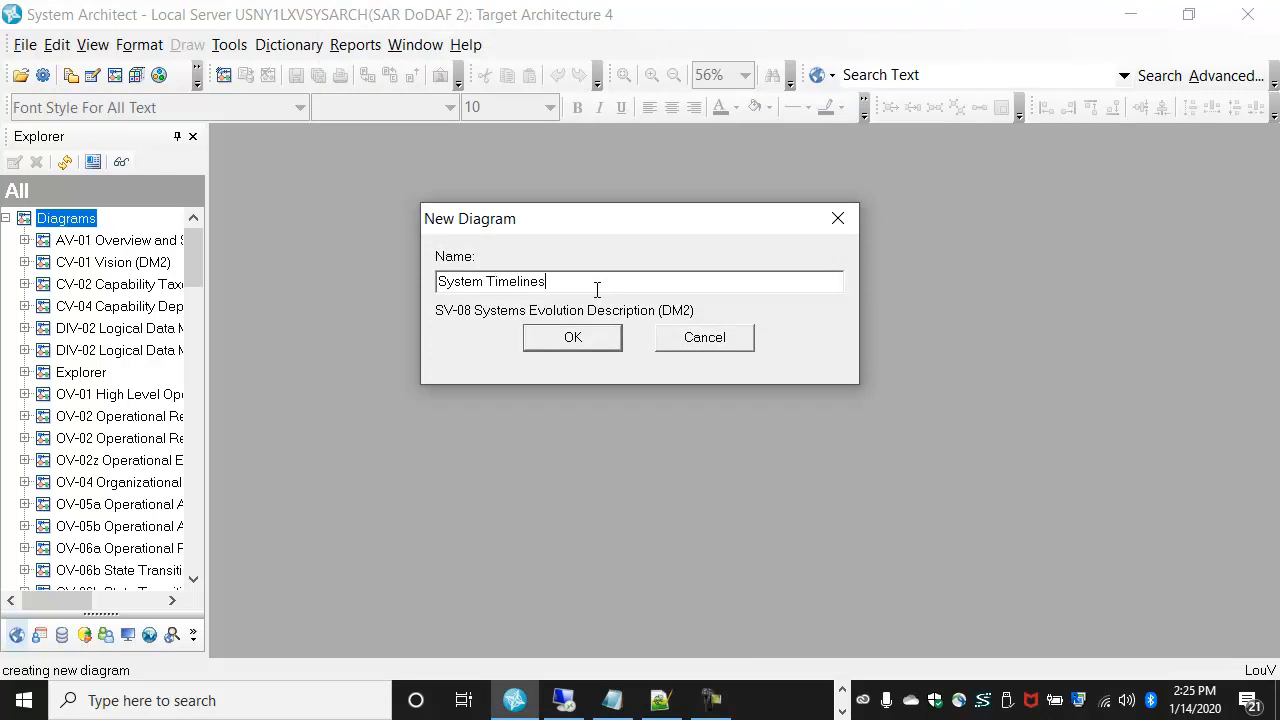
{"action": "key", "text": "Return"}
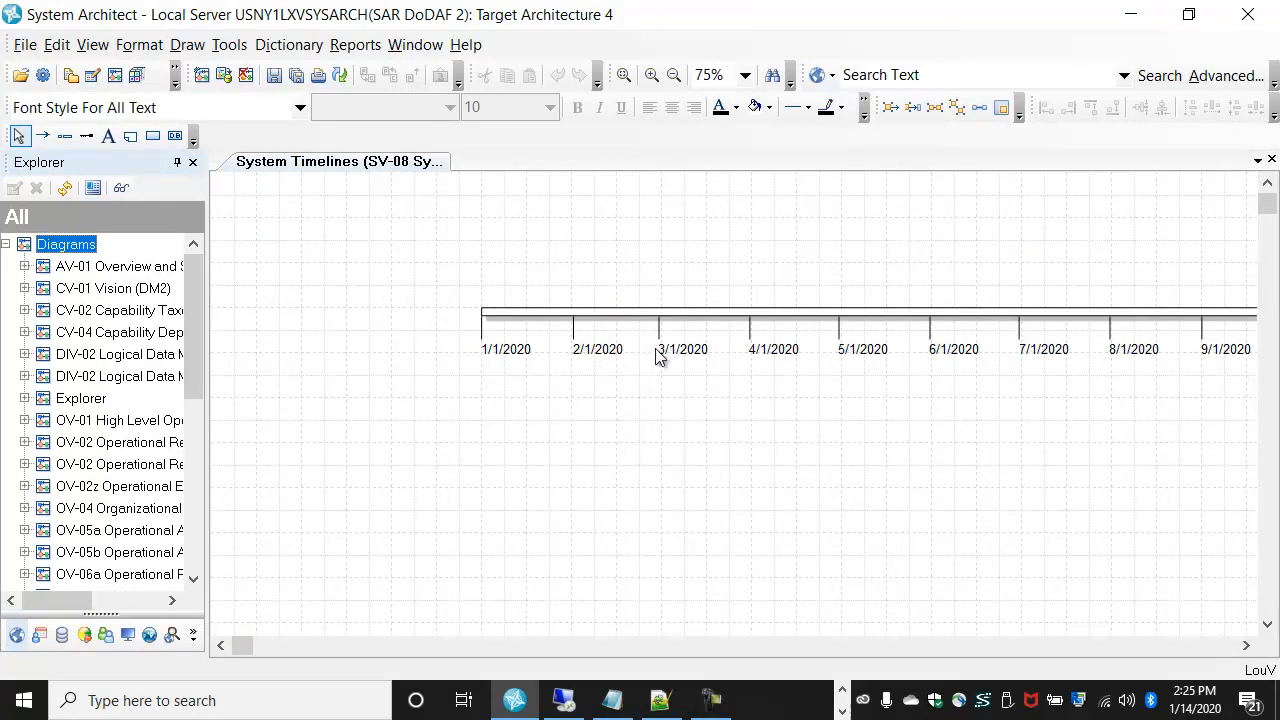
Set the timeline symbol to start on 1/1/2020 and end on 1/1/2030, with Month as the interval unit.
{"action": "left_click", "coordinate": [987, 325]}
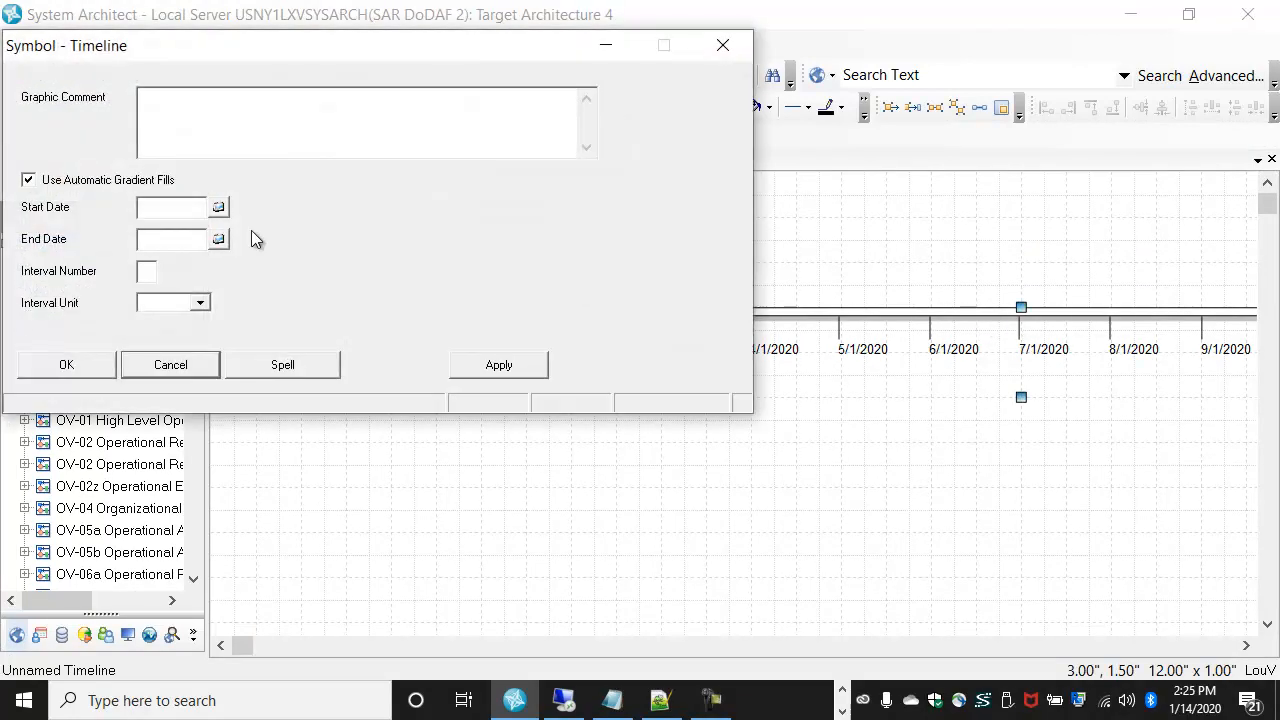
{"action": "type", "text": "1"}
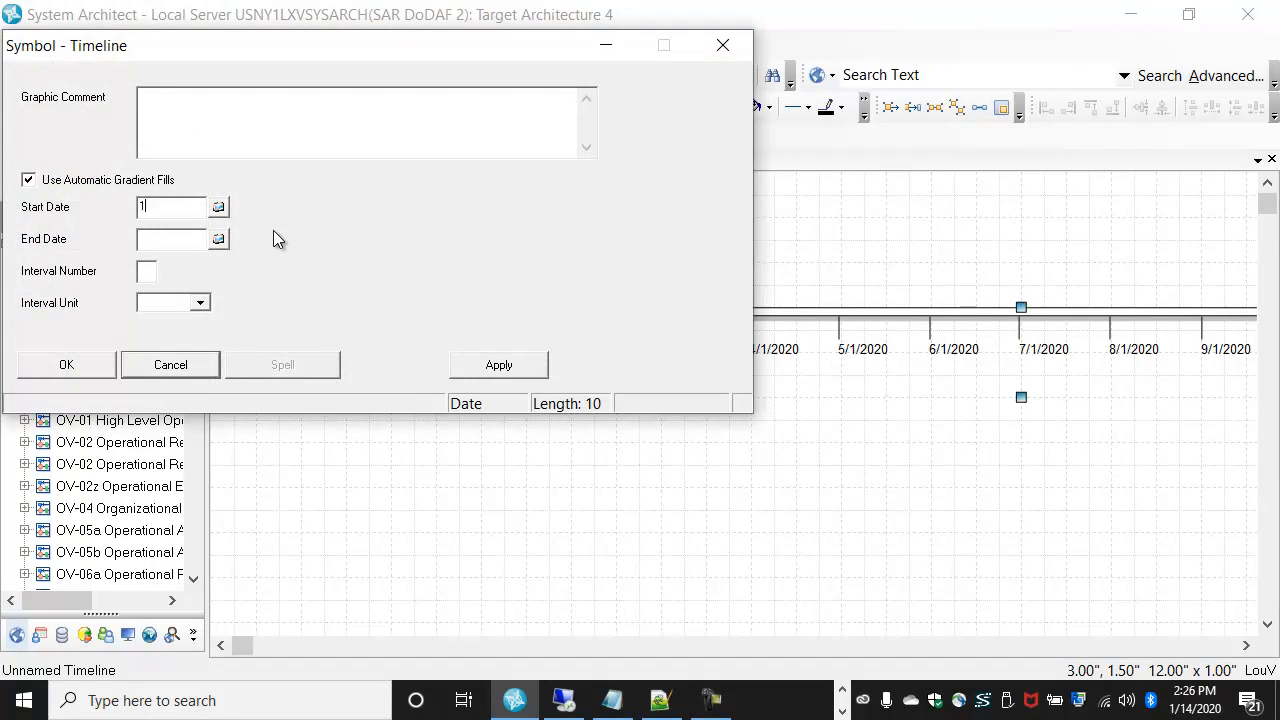
{"action": "type", "text": "/1/2020"}
{"action": "left_click", "coordinate": [162, 243]}
{"action": "type", "text": "1/1/2030"}
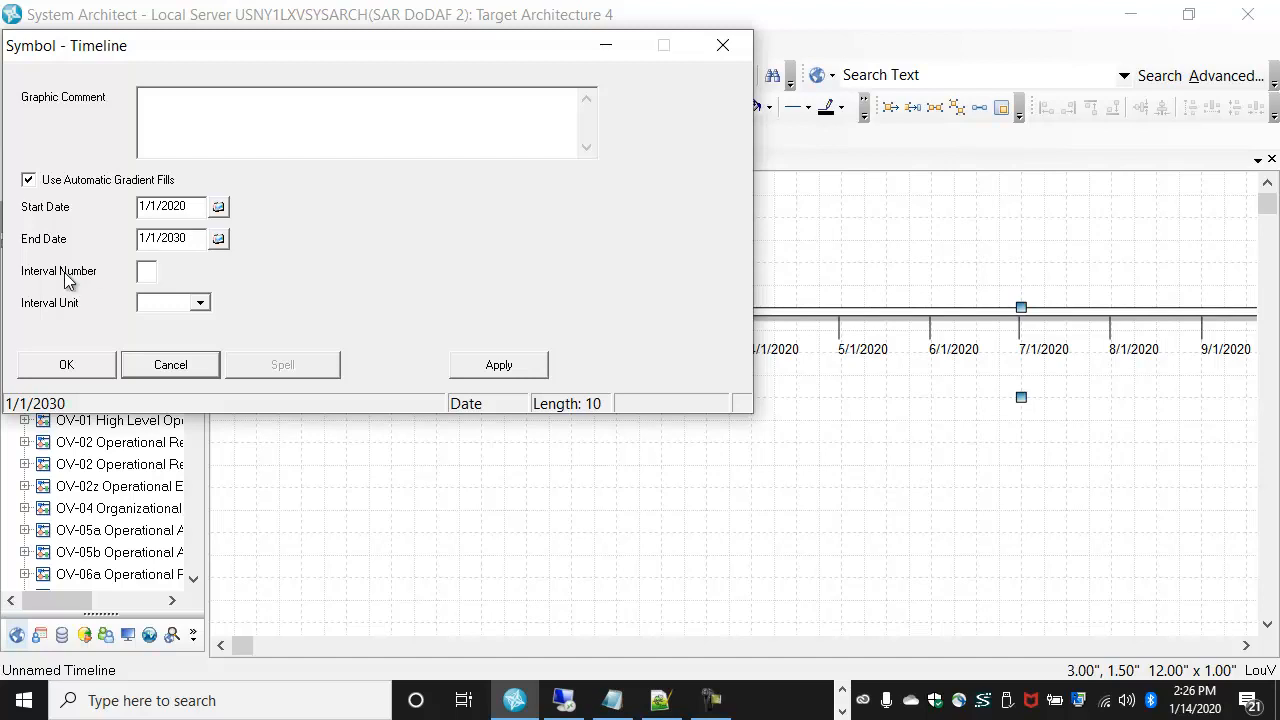
{"action": "left_click", "coordinate": [200, 303]}
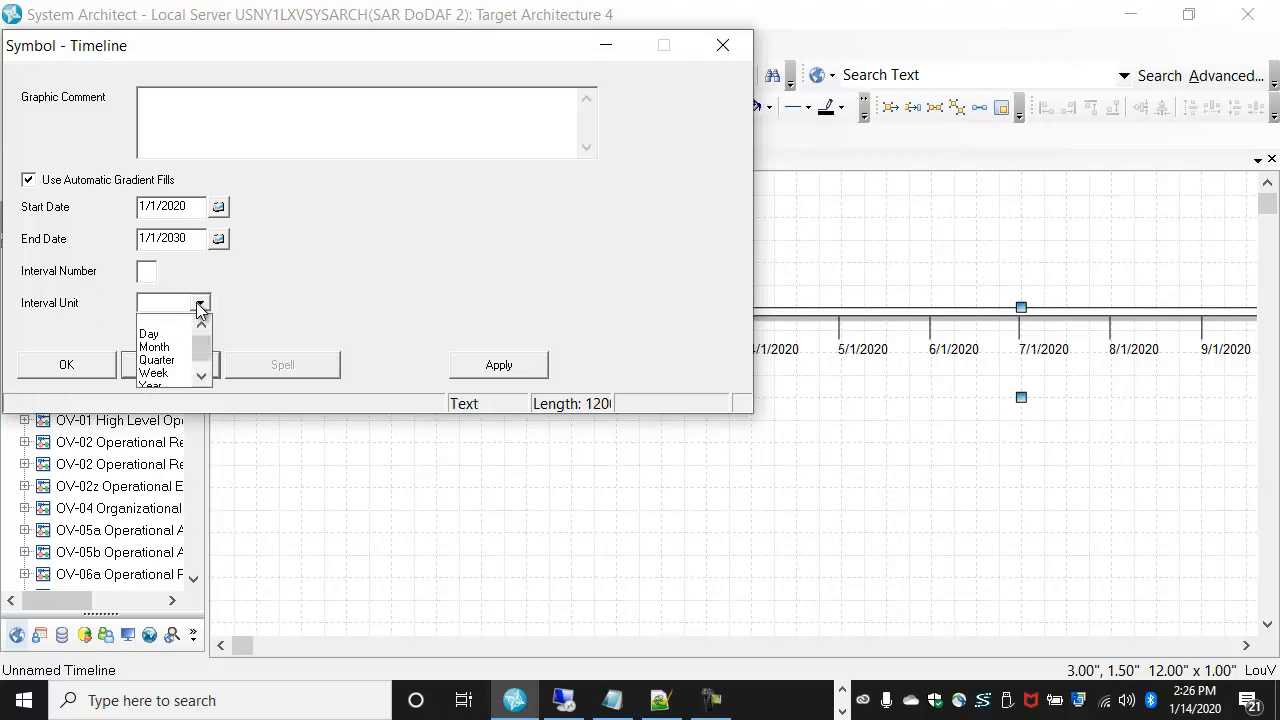
{"action": "left_click", "coordinate": [158, 347]}
{"action": "left_click", "coordinate": [92, 366]}
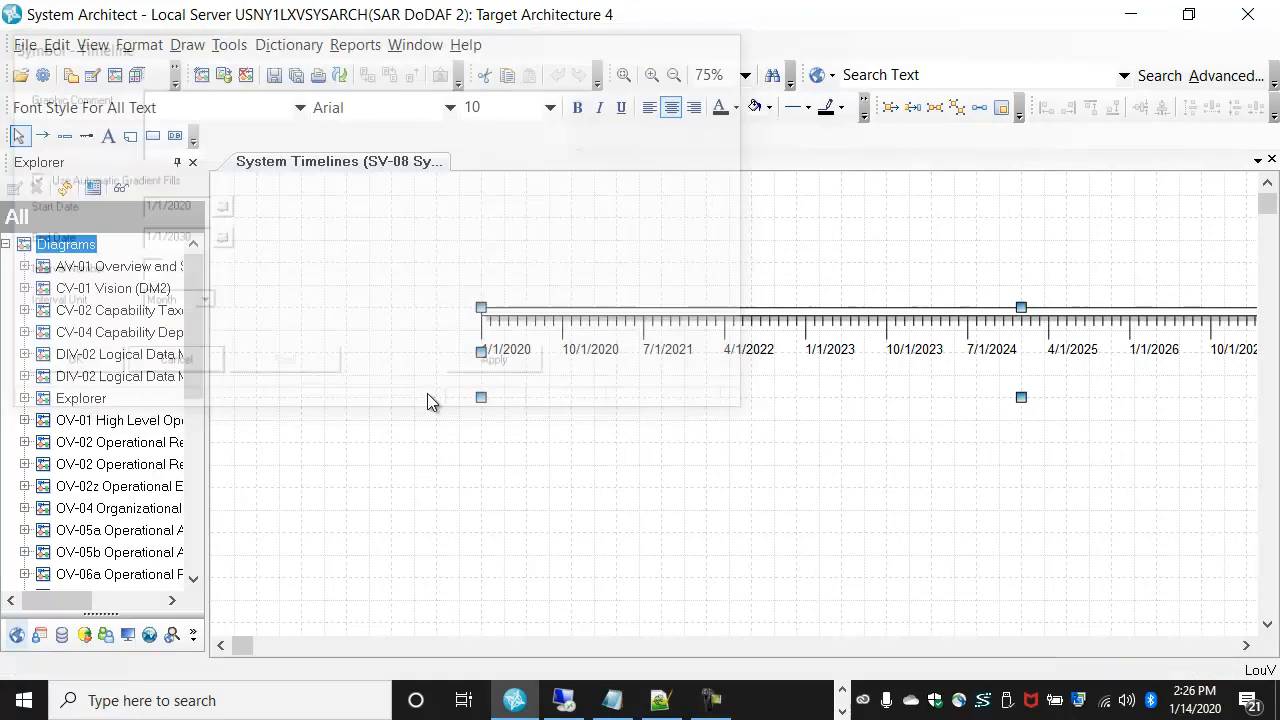
{"action": "left_click", "coordinate": [673, 75]}
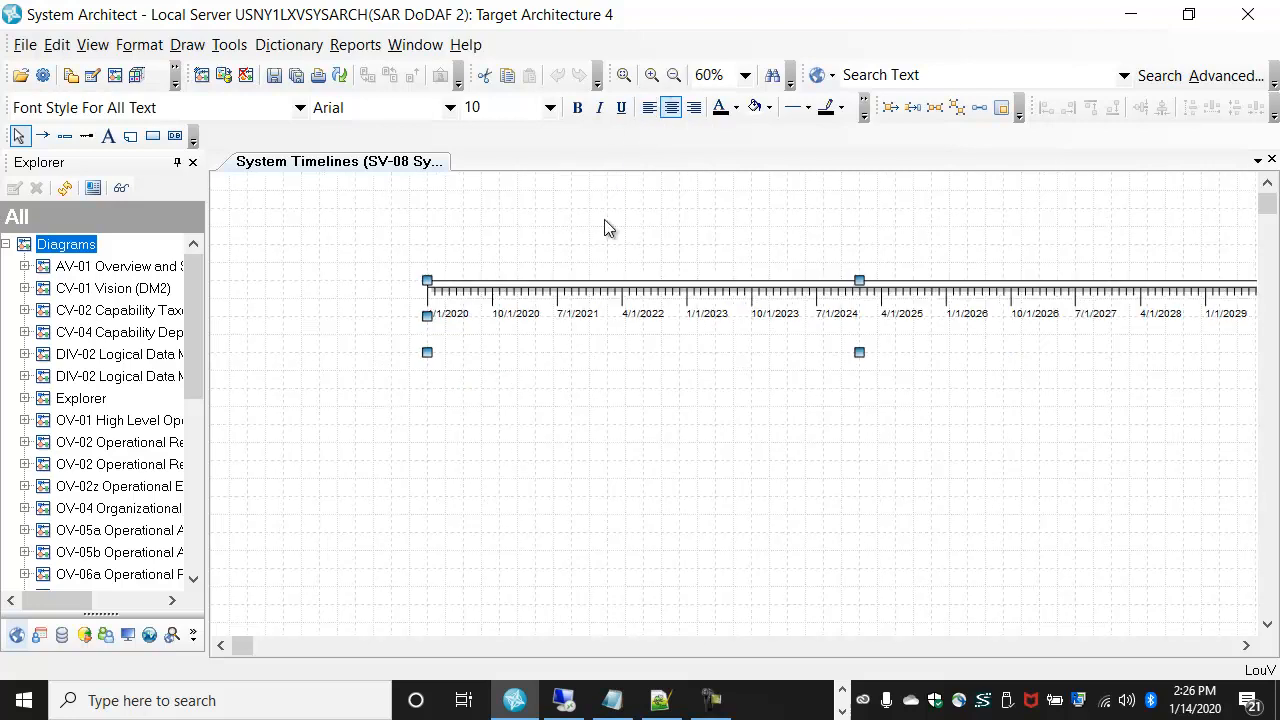
Open the SystemD definition from the System (DM2) definitions in the explorer.
{"action": "double_click", "coordinate": [66, 245]}
{"action": "double_click", "coordinate": [68, 267]}
{"action": "left_click", "coordinate": [86, 442]}
{"action": "key", "text": "s"}
{"action": "scroll", "coordinate": [97, 412], "scroll_direction": "down", "scroll_amount": 5}
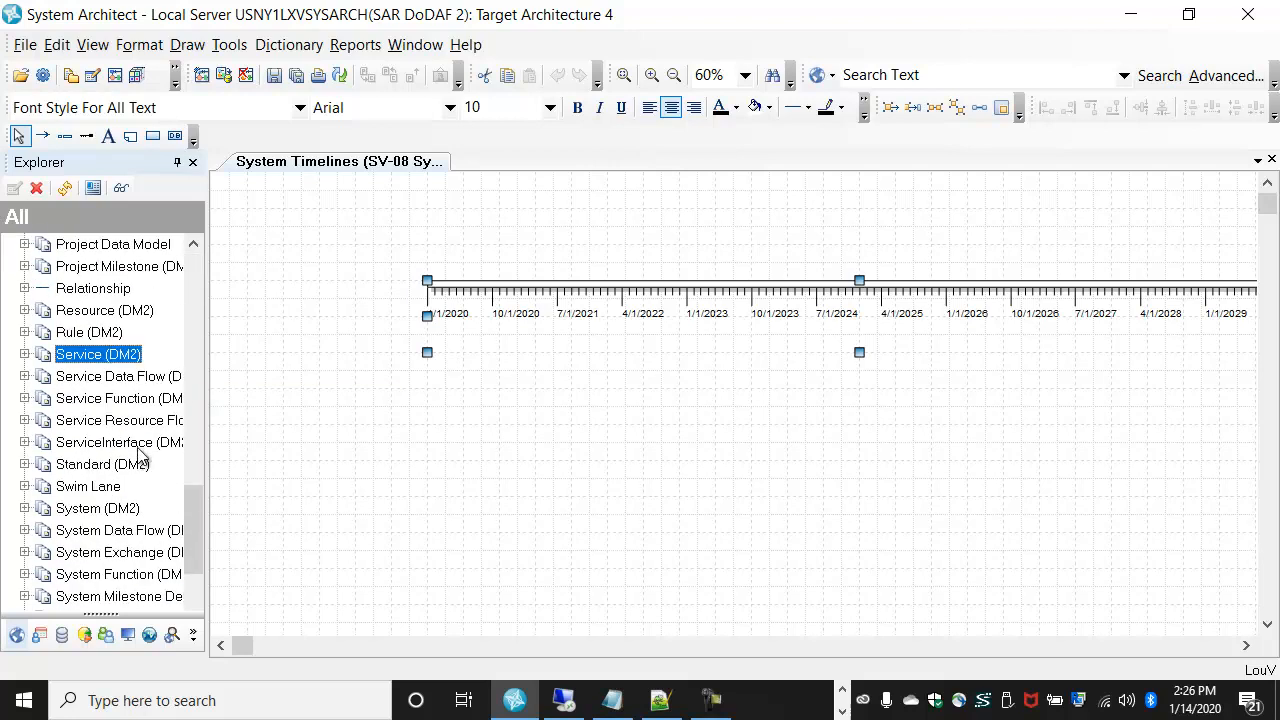
{"action": "double_click", "coordinate": [97, 442]}
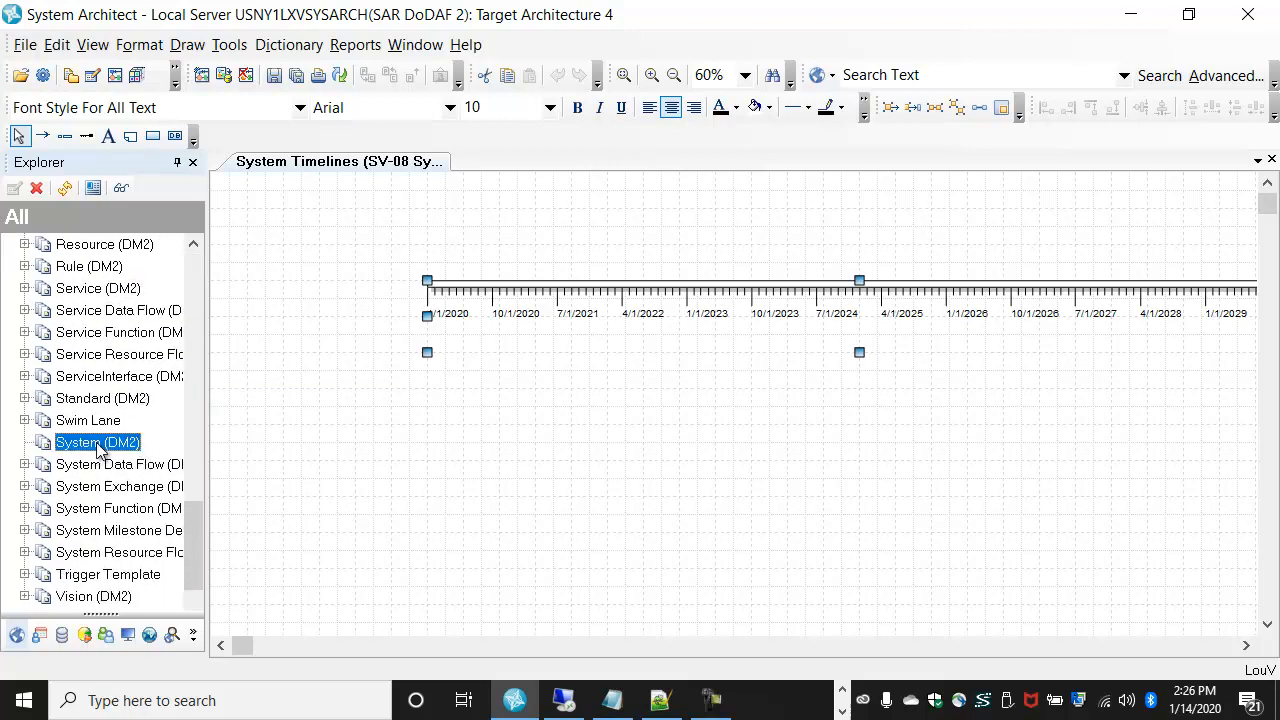
{"action": "scroll", "coordinate": [150, 443], "scroll_direction": "down", "scroll_amount": 2}
{"action": "scroll", "coordinate": [155, 450], "scroll_direction": "down", "scroll_amount": 7}
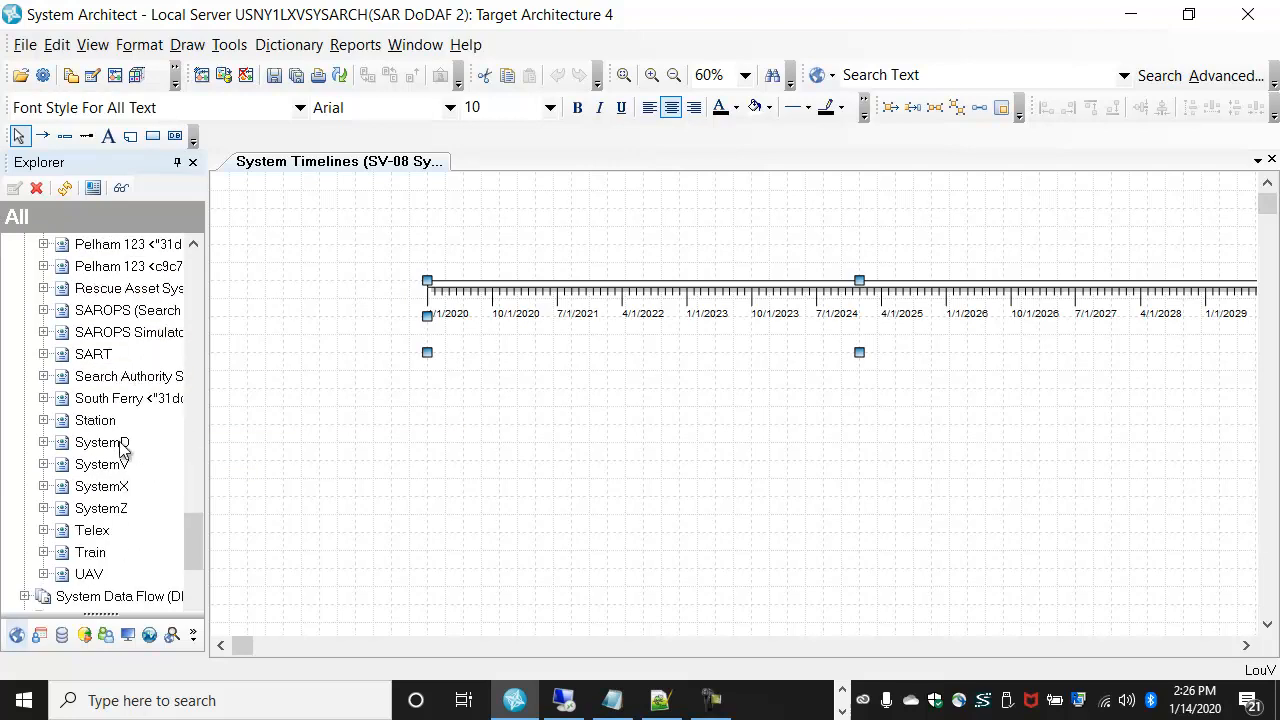
{"action": "double_click", "coordinate": [116, 442]}
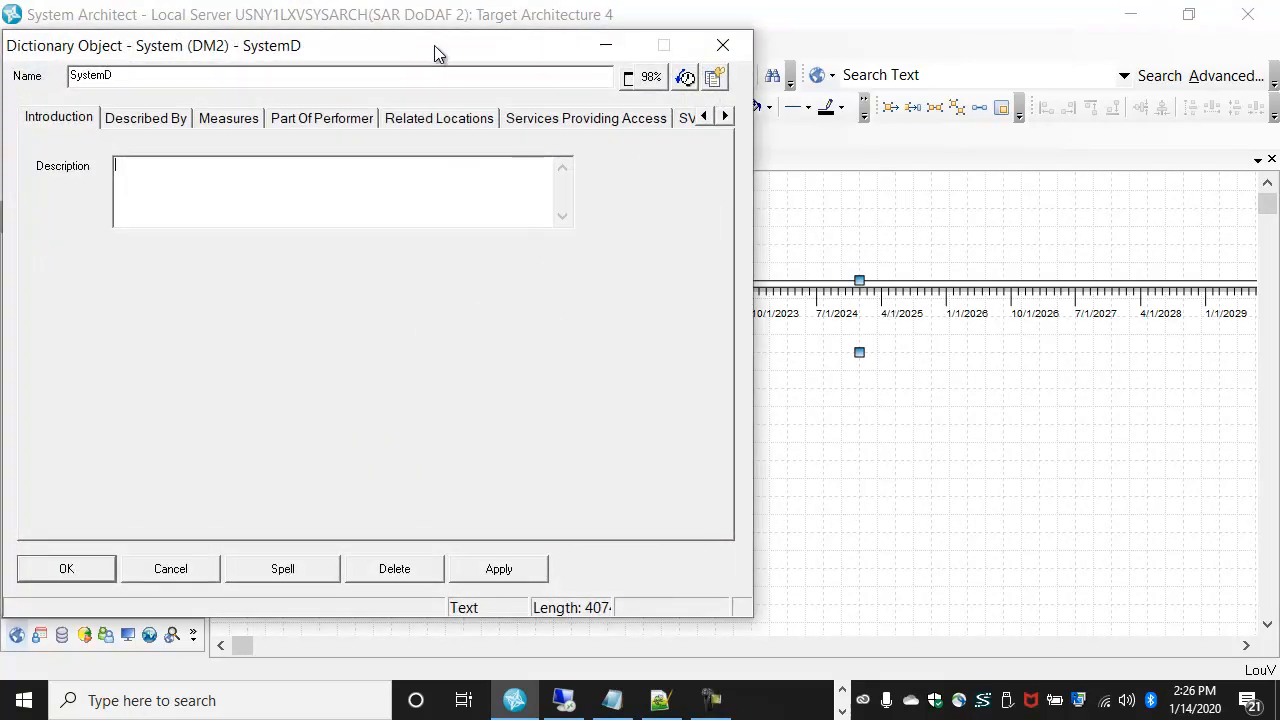
Bring up the Milestones grid of the SystemD definition.
{"action": "left_click_drag", "start_coordinate": [423, 47], "coordinate": [623, 41]}
{"action": "left_click", "coordinate": [925, 112]}
{"action": "left_click", "coordinate": [925, 112]}
{"action": "left_click", "coordinate": [925, 112]}
{"action": "left_click", "coordinate": [925, 112]}
{"action": "left_click", "coordinate": [925, 112]}
{"action": "left_click", "coordinate": [925, 112]}
{"action": "left_click", "coordinate": [925, 112]}
{"action": "left_click", "coordinate": [925, 112]}
{"action": "left_click", "coordinate": [792, 112]}
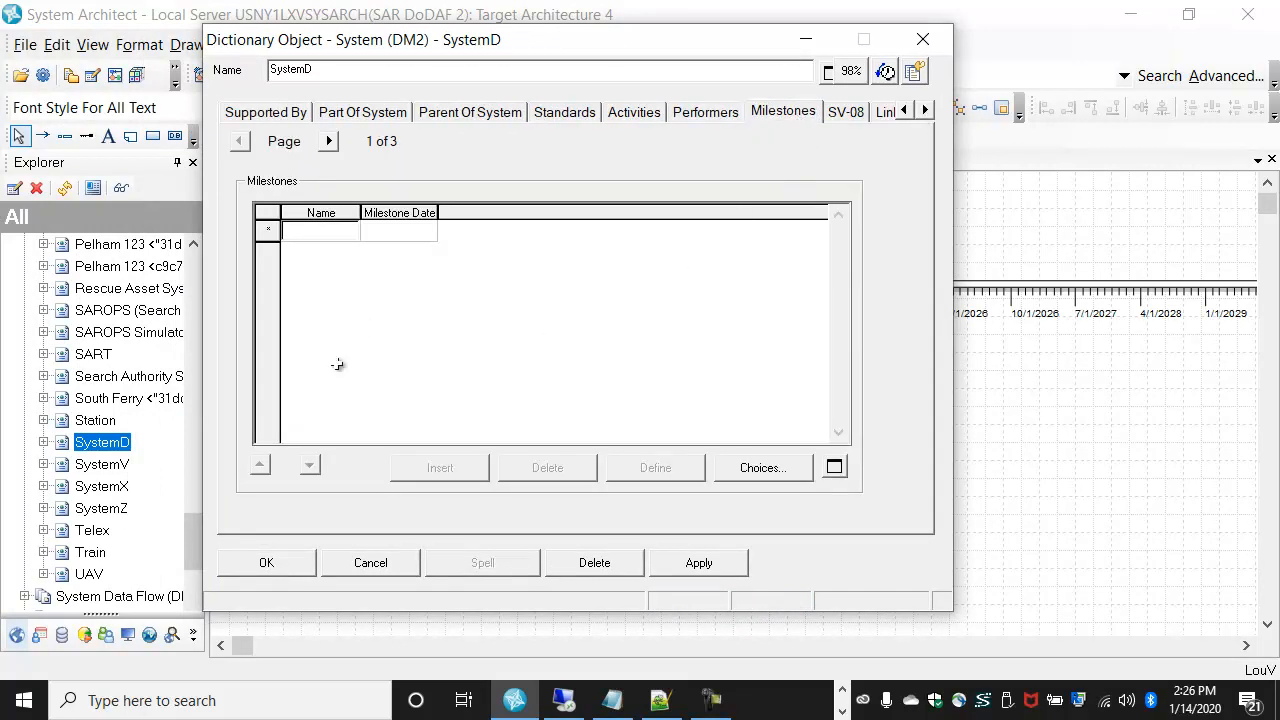
Check which existing milestones can be chosen for SystemD and close the selection list.
{"action": "left_click", "coordinate": [780, 470]}
{"action": "left_click_drag", "start_coordinate": [1003, 170], "coordinate": [912, 159]}
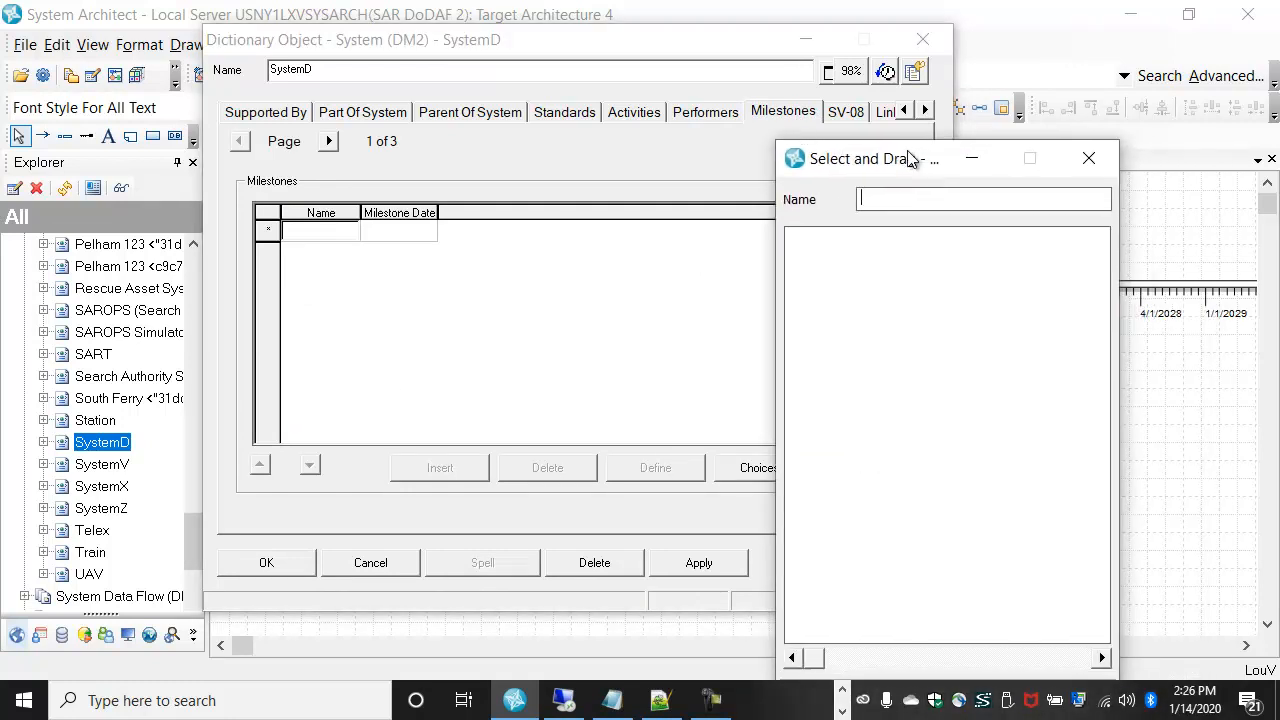
{"action": "left_click", "coordinate": [1100, 158]}
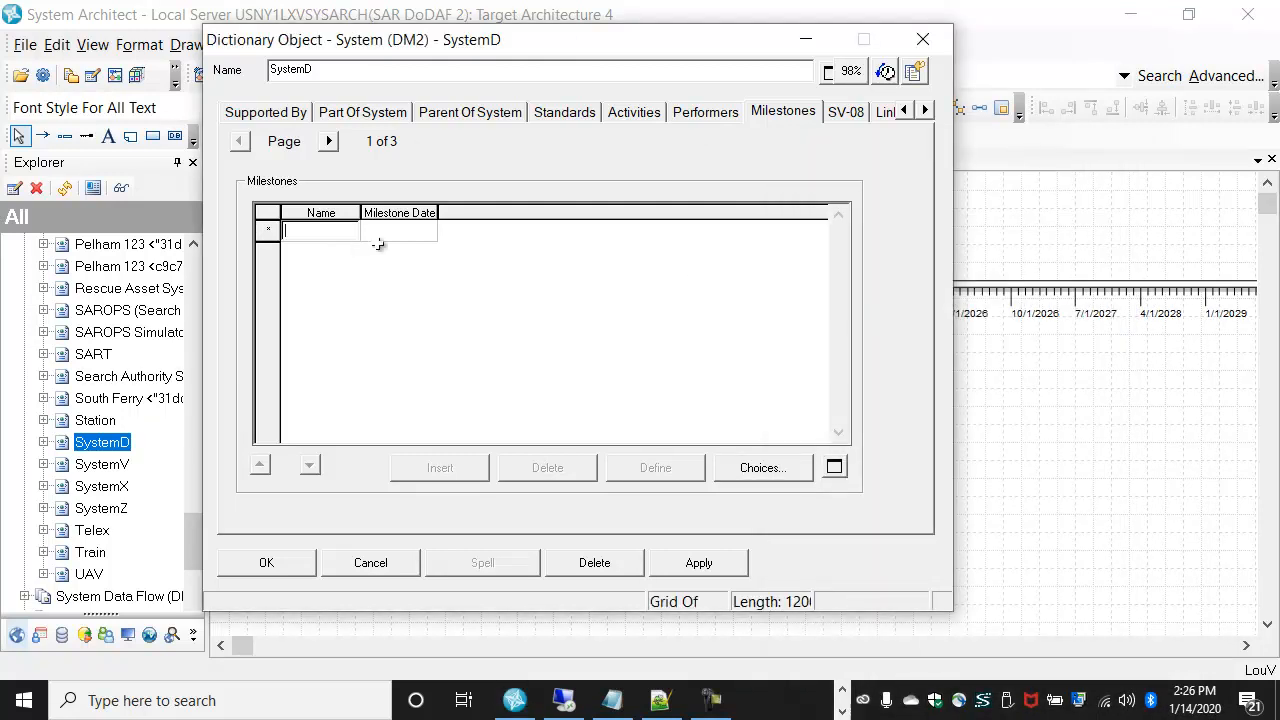
Add the milestones Design, Build, Test, Deploy and Sunset to SystemD.
{"action": "type", "text": "Design"}
{"action": "key", "text": "Return"}
{"action": "type", "text": "Build"}
{"action": "key", "text": "Return"}
{"action": "type", "text": "Test"}
{"action": "key", "text": "Return"}
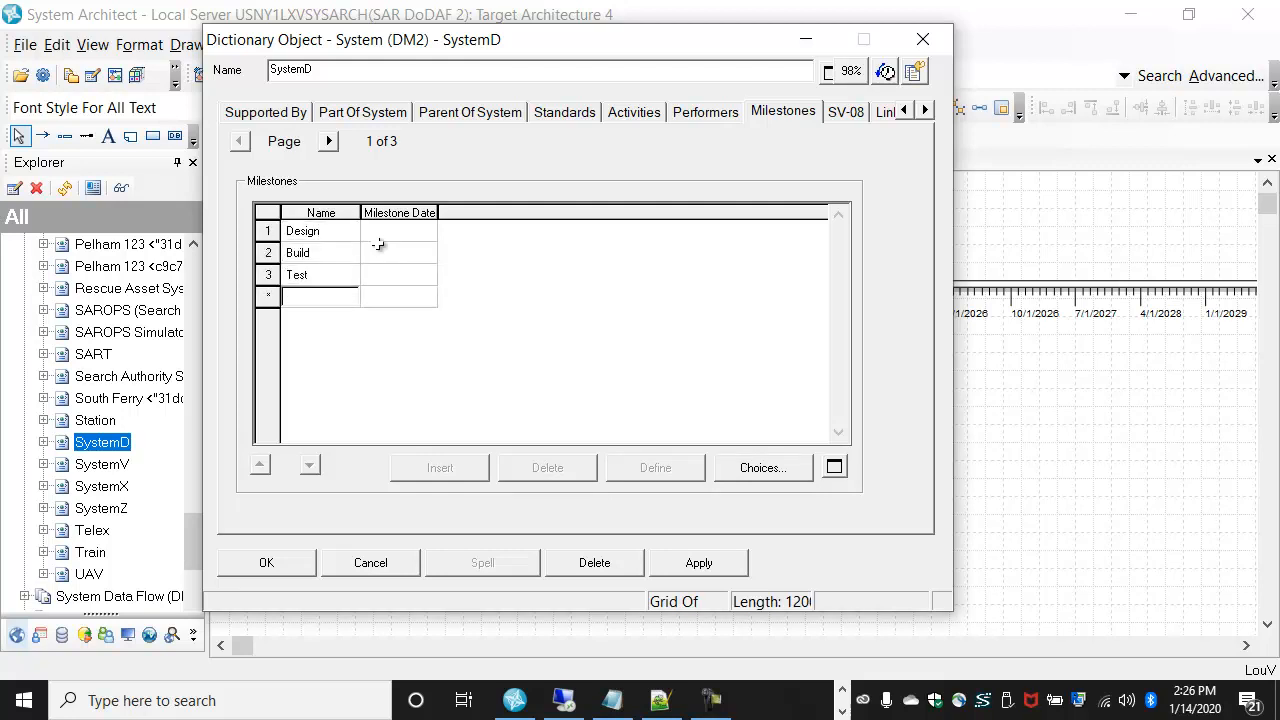
{"action": "type", "text": "Deploy"}
{"action": "key", "text": "Return"}
{"action": "key", "text": "Return"}
Set the Design milestone's date to 1/1/2021.
{"action": "left_click", "coordinate": [417, 236]}
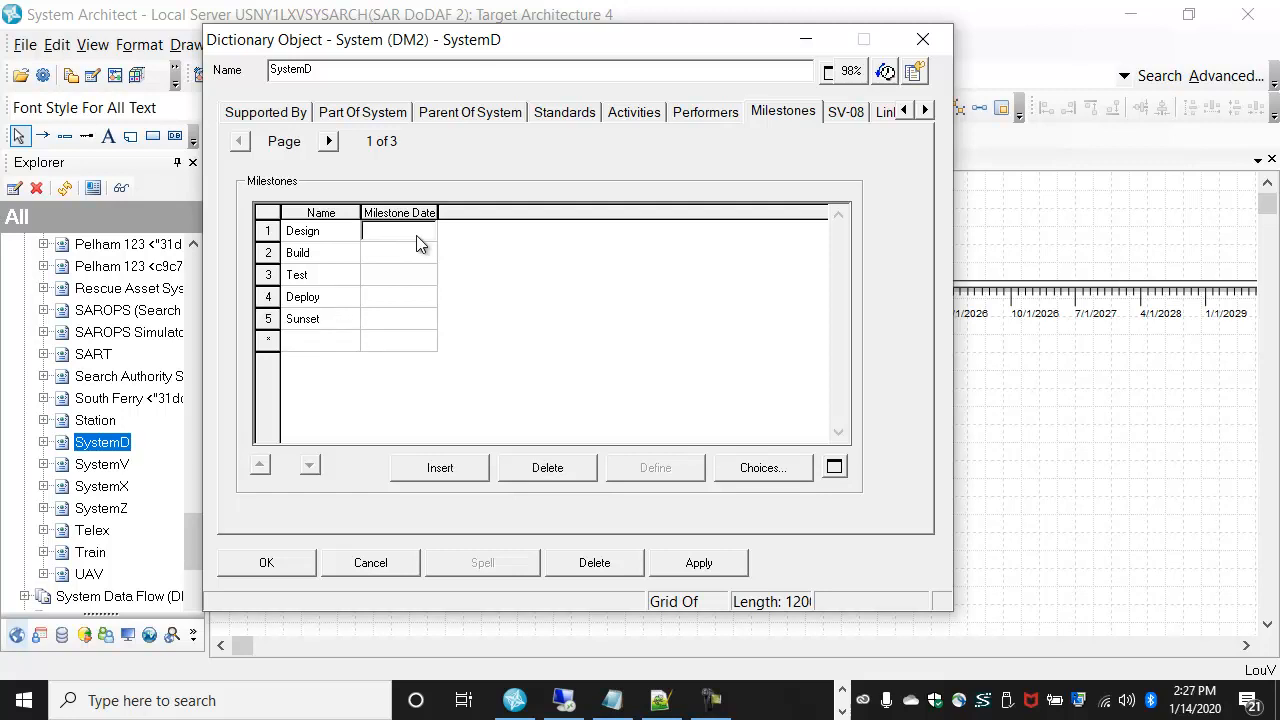
{"action": "type", "text": "1/"}
{"action": "type", "text": "1/2021"}
{"action": "left_click", "coordinate": [397, 253]}
Copy the Design milestone's date 1/1/2021 to the Build, Test, Deploy and Sunset milestones.
{"action": "left_click", "coordinate": [423, 231]}
{"action": "double_click", "coordinate": [423, 230]}
{"action": "key", "text": "ctrl+c"}
{"action": "left_click", "coordinate": [406, 254]}
{"action": "key", "text": "ctrl+v"}
{"action": "left_click", "coordinate": [405, 277]}
{"action": "key", "text": "ctrl+v"}
{"action": "left_click", "coordinate": [400, 297]}
{"action": "key", "text": "ctrl+v"}
{"action": "left_click", "coordinate": [410, 319]}
{"action": "key", "text": "ctrl+v"}
Change the milestone dates to 1/1/2022 for Build, 1/1/2023 for Test, 1/1/2024 for Deploy and 1/1/2030 for Sunset.
{"action": "left_click", "coordinate": [420, 255]}
{"action": "left_click", "coordinate": [420, 256]}
{"action": "left_click", "coordinate": [425, 255]}
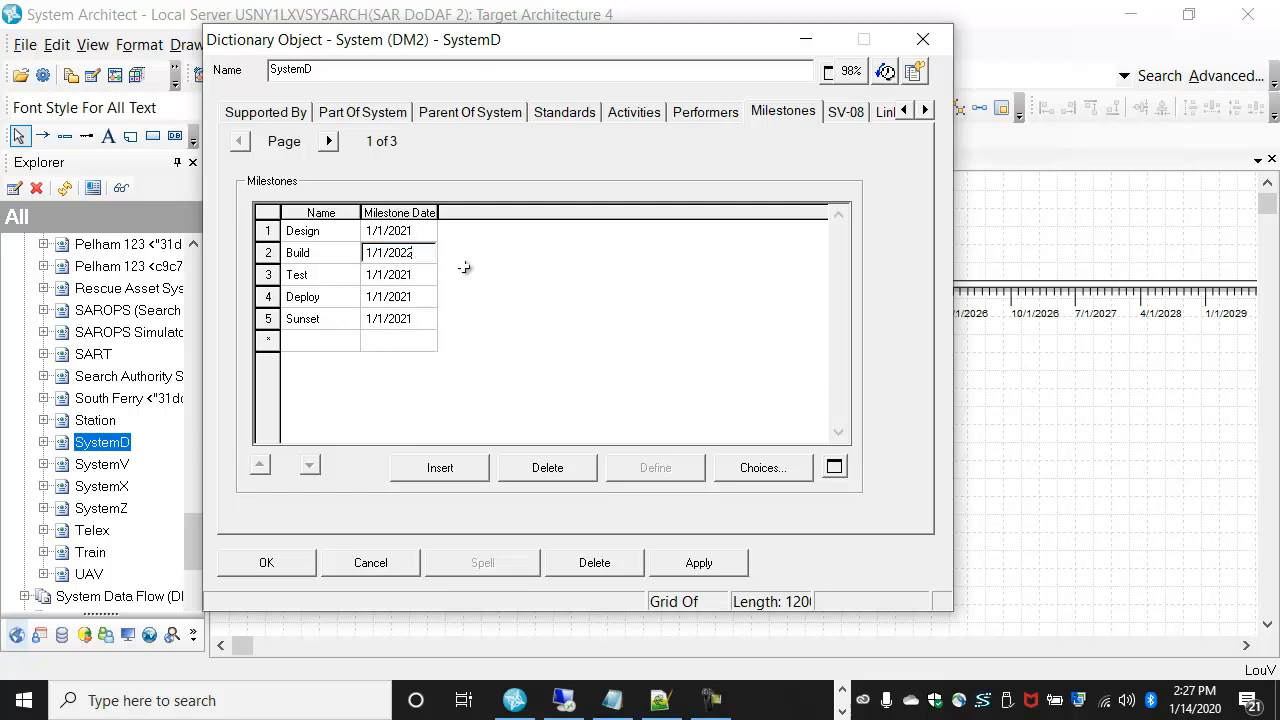
{"action": "key", "text": "Down"}
{"action": "left_click", "coordinate": [423, 274]}
{"action": "left_click", "coordinate": [421, 275]}
{"action": "left_click", "coordinate": [418, 298]}
{"action": "left_click", "coordinate": [428, 302]}
{"action": "left_click", "coordinate": [436, 304]}
{"action": "left_click", "coordinate": [420, 318]}
{"action": "left_click", "coordinate": [416, 318]}
{"action": "key", "text": "Tab"}
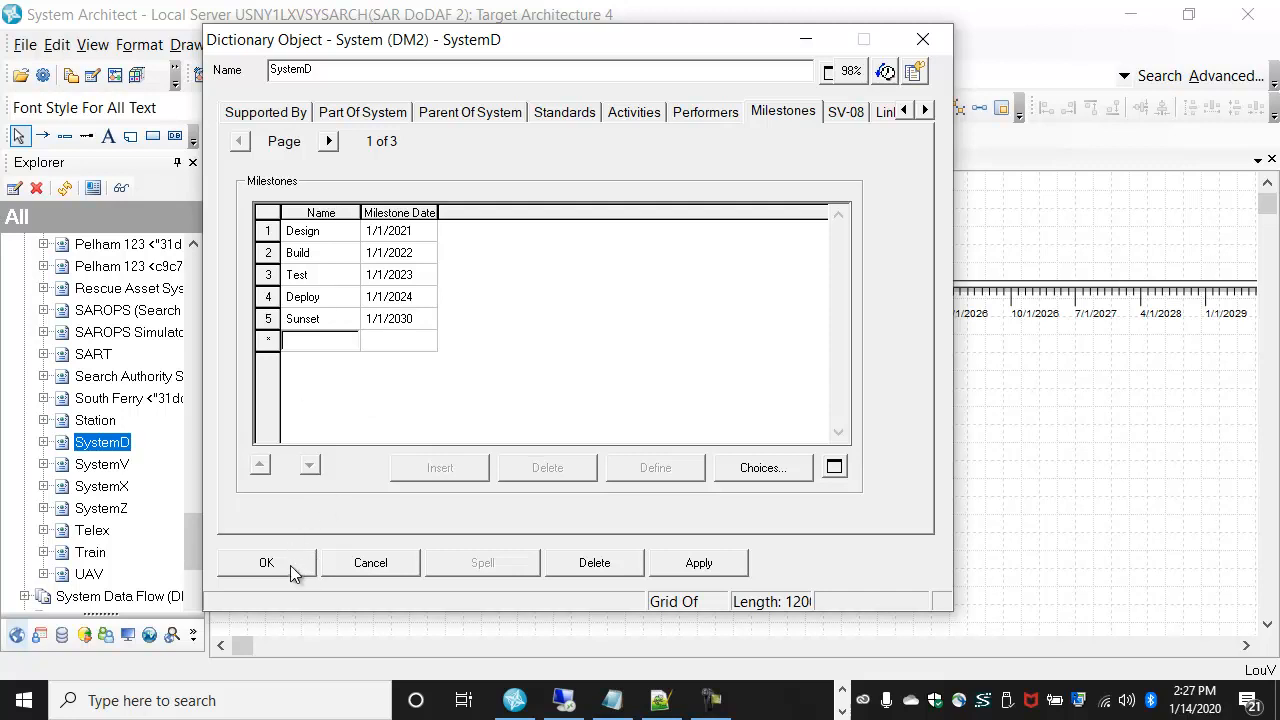
Examine the definition of the Sunset milestone and close it without changes.
{"action": "left_click", "coordinate": [330, 318]}
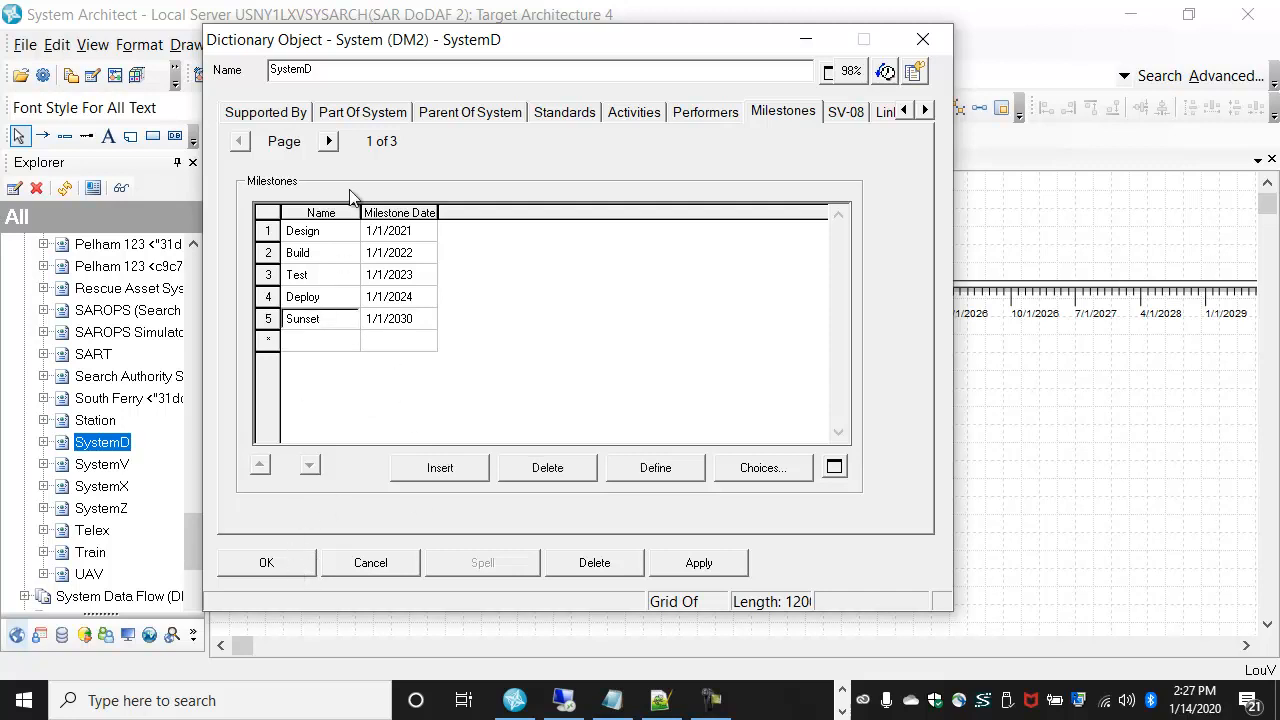
{"action": "left_click", "coordinate": [659, 470]}
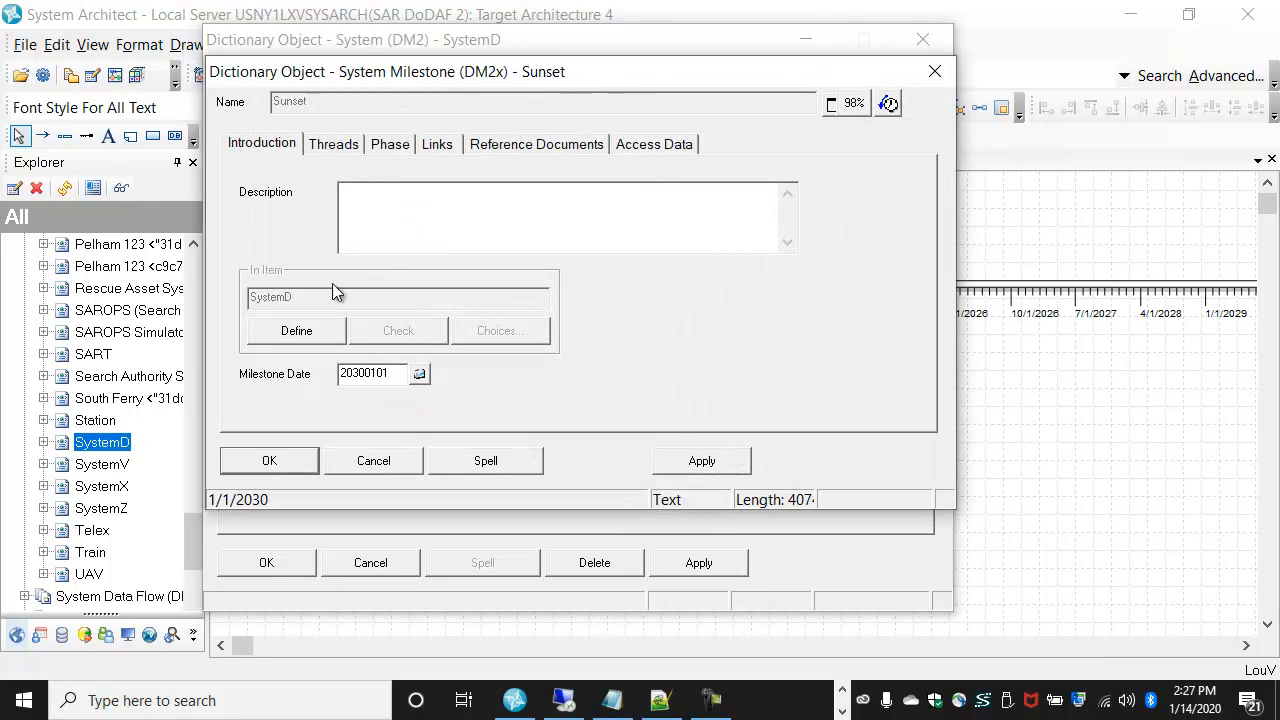
{"action": "left_click", "coordinate": [372, 461]}
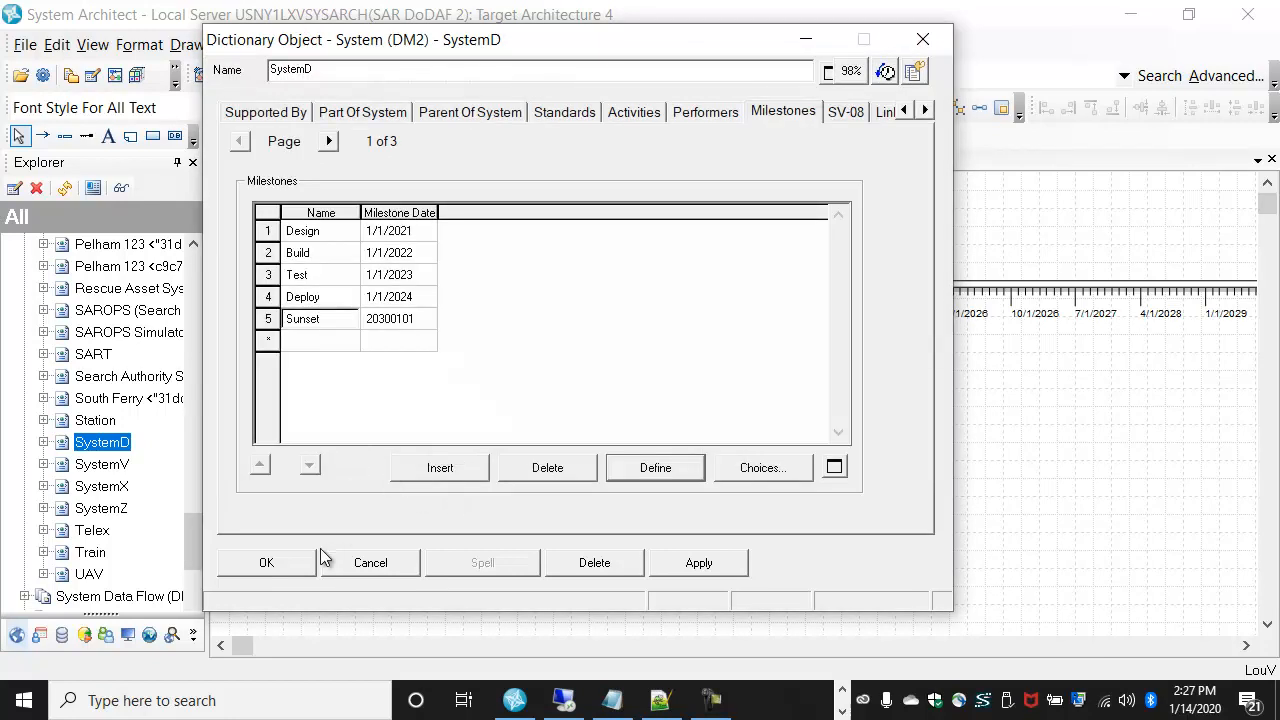
Save the SystemD definition and place SystemD on the System Timelines diagram.
{"action": "left_click", "coordinate": [266, 563]}
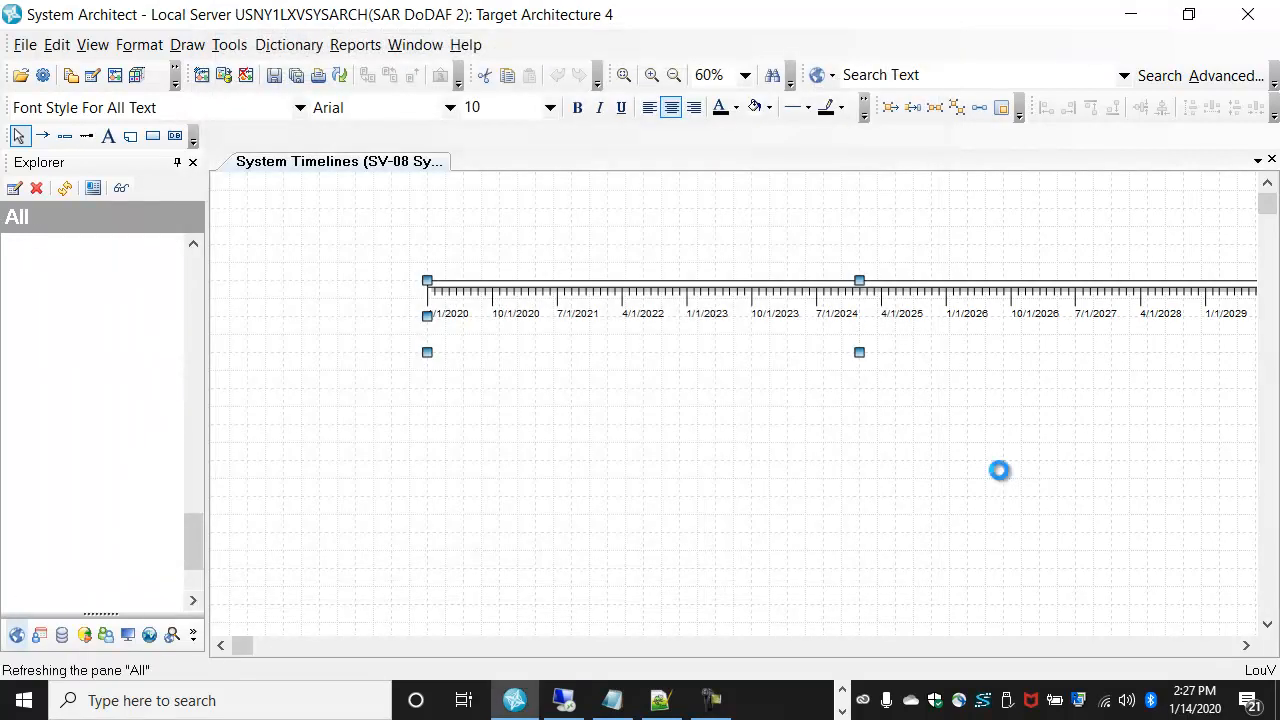
{"action": "left_click_drag", "start_coordinate": [88, 442], "coordinate": [563, 434]}
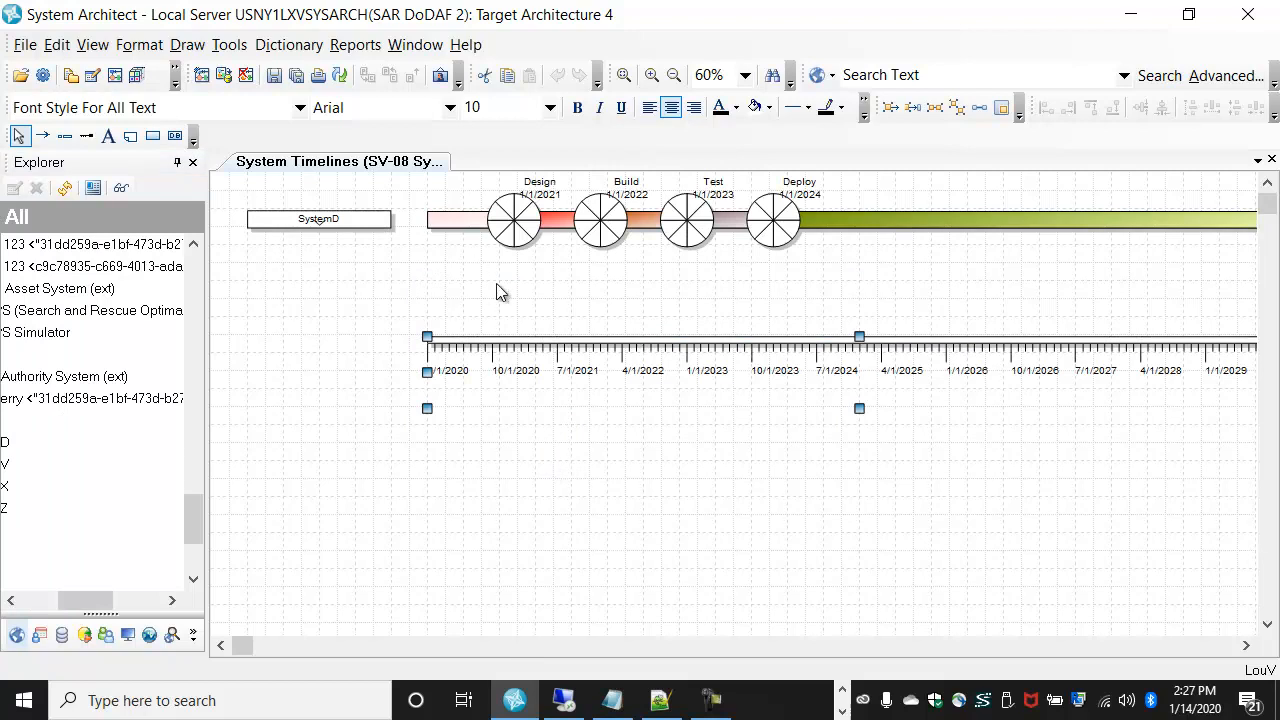
{"action": "left_click", "coordinate": [674, 77]}
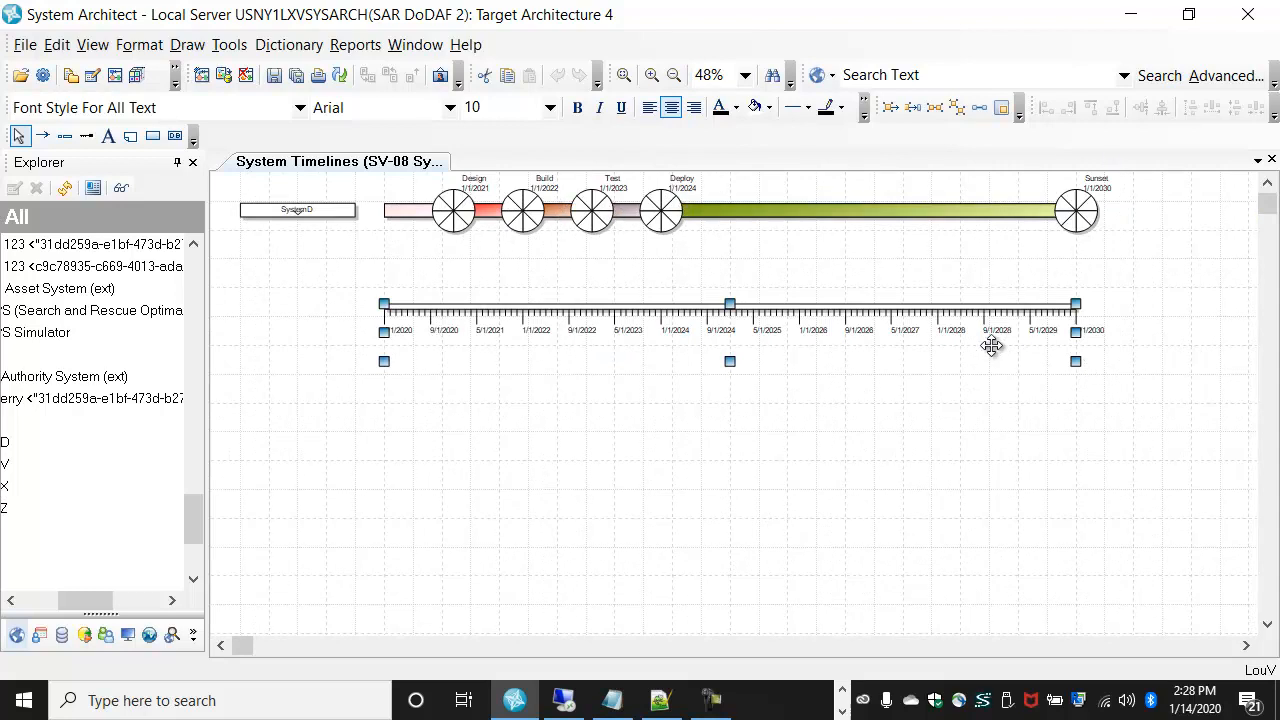
Extend the timeline symbol's end date to 1/1/2032.
{"action": "double_click", "coordinate": [938, 318]}
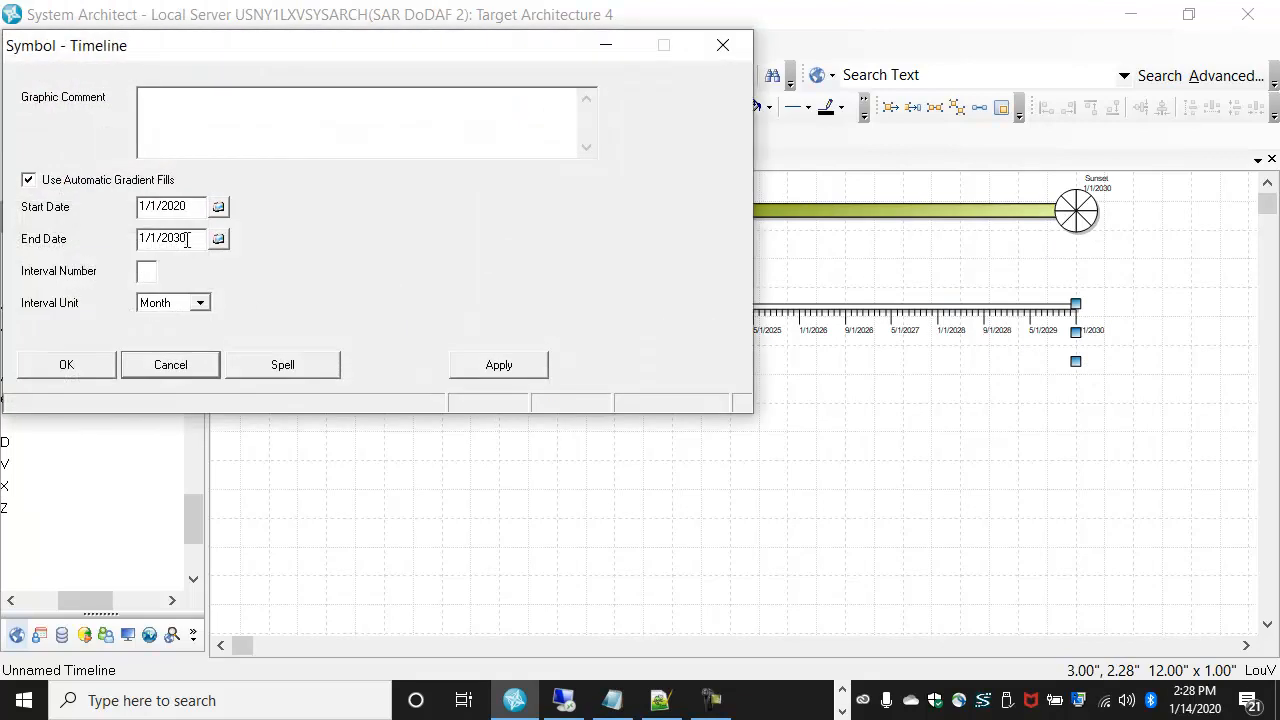
{"action": "key", "text": "BackSpace"}
{"action": "type", "text": "2"}
{"action": "left_click", "coordinate": [80, 364]}
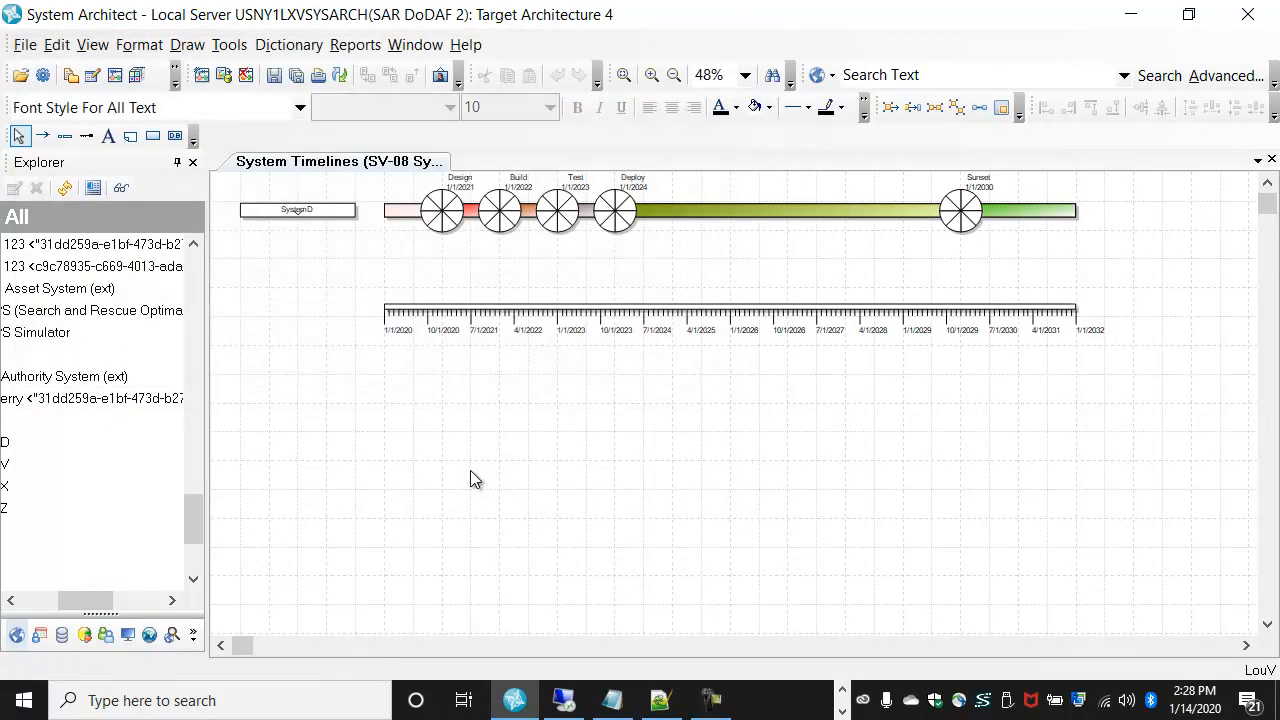
Enlarge the height of the SystemD symbol so it has room for its milestone list.
{"action": "left_click", "coordinate": [624, 75]}
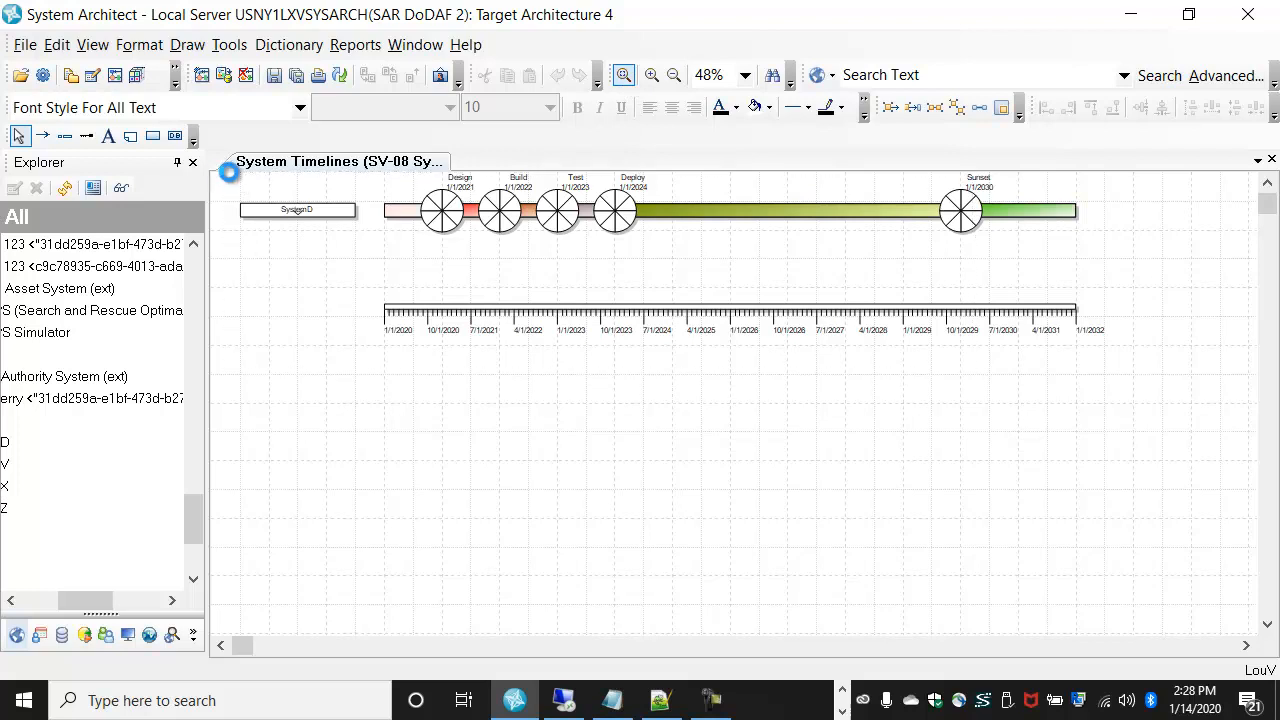
{"action": "left_click", "coordinate": [238, 190]}
{"action": "left_click", "coordinate": [19, 135]}
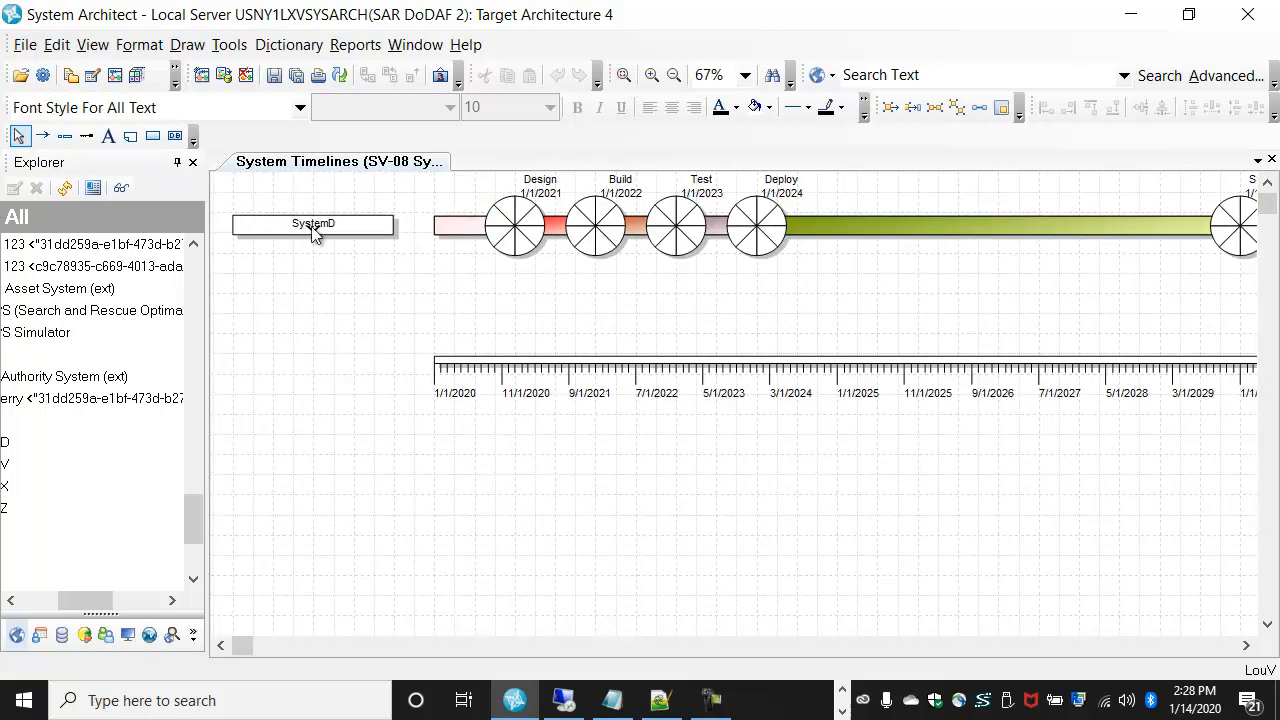
{"action": "left_click", "coordinate": [375, 240]}
{"action": "key", "text": "Delete"}
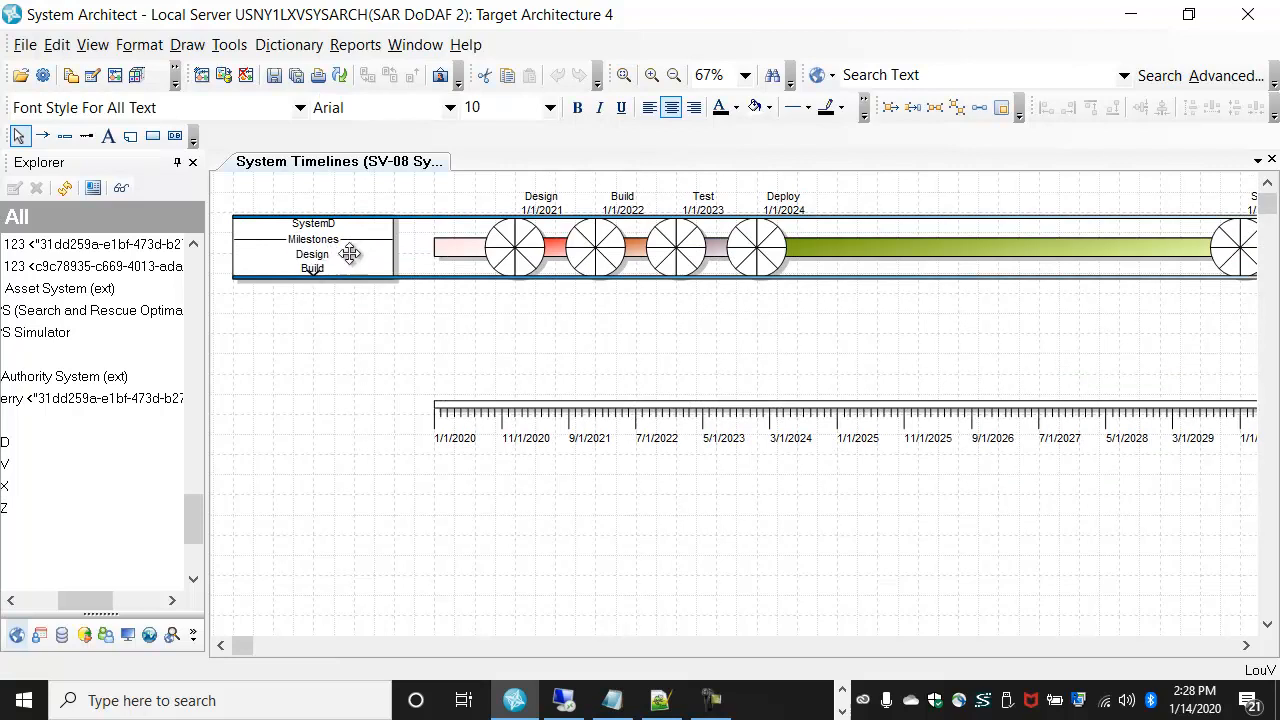
Enable the display mode for System symbols on this diagram with no properties shown, and save the setting.
{"action": "right_click", "coordinate": [364, 248]}
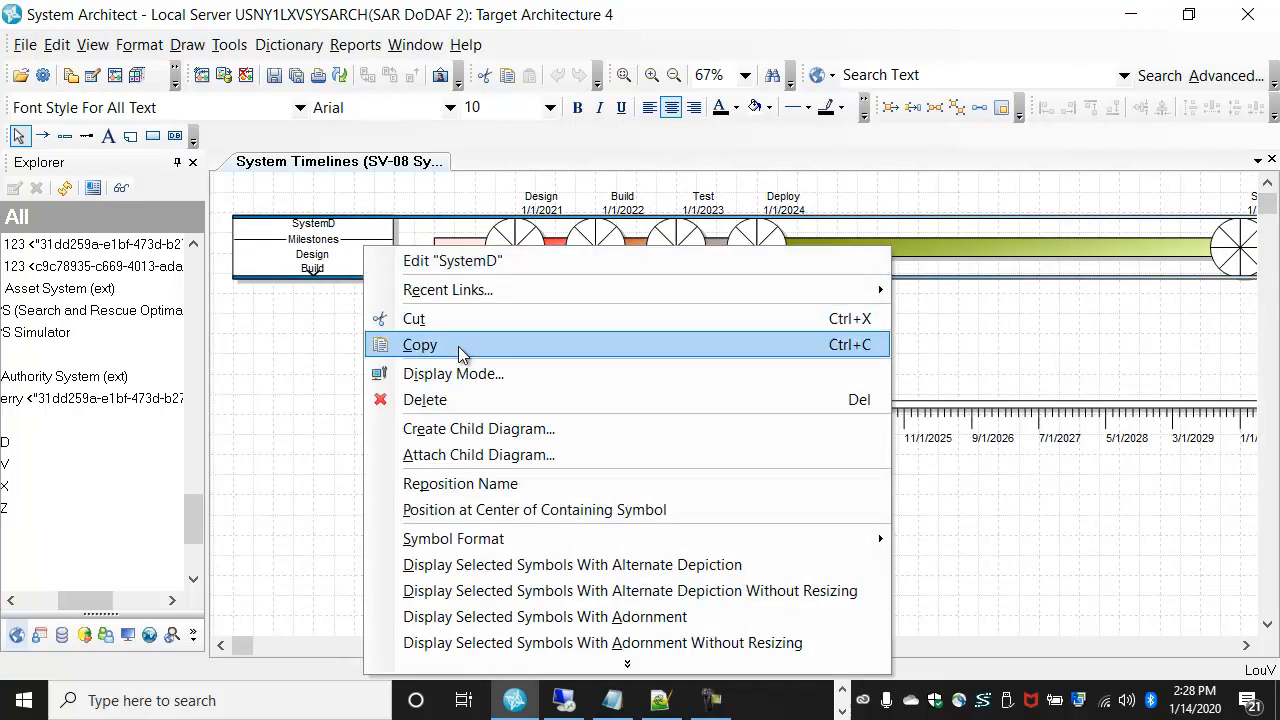
{"action": "left_click", "coordinate": [465, 374]}
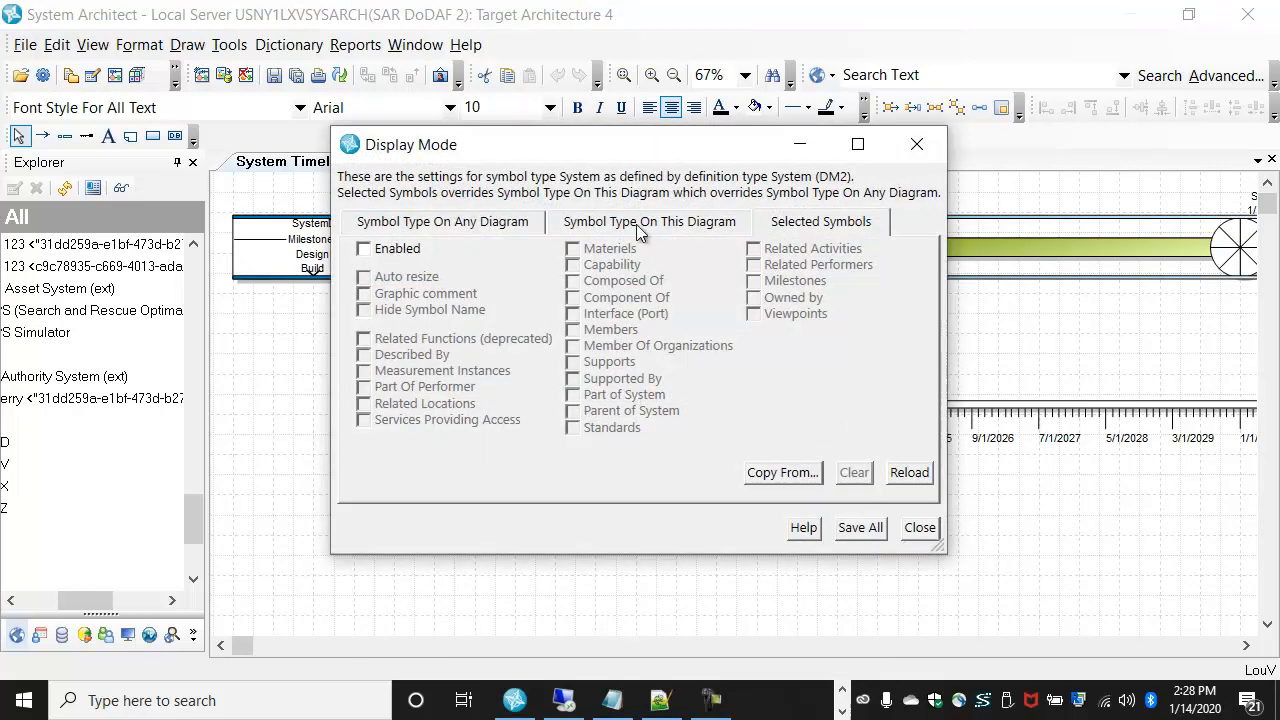
{"action": "left_click_drag", "start_coordinate": [578, 136], "coordinate": [649, 136]}
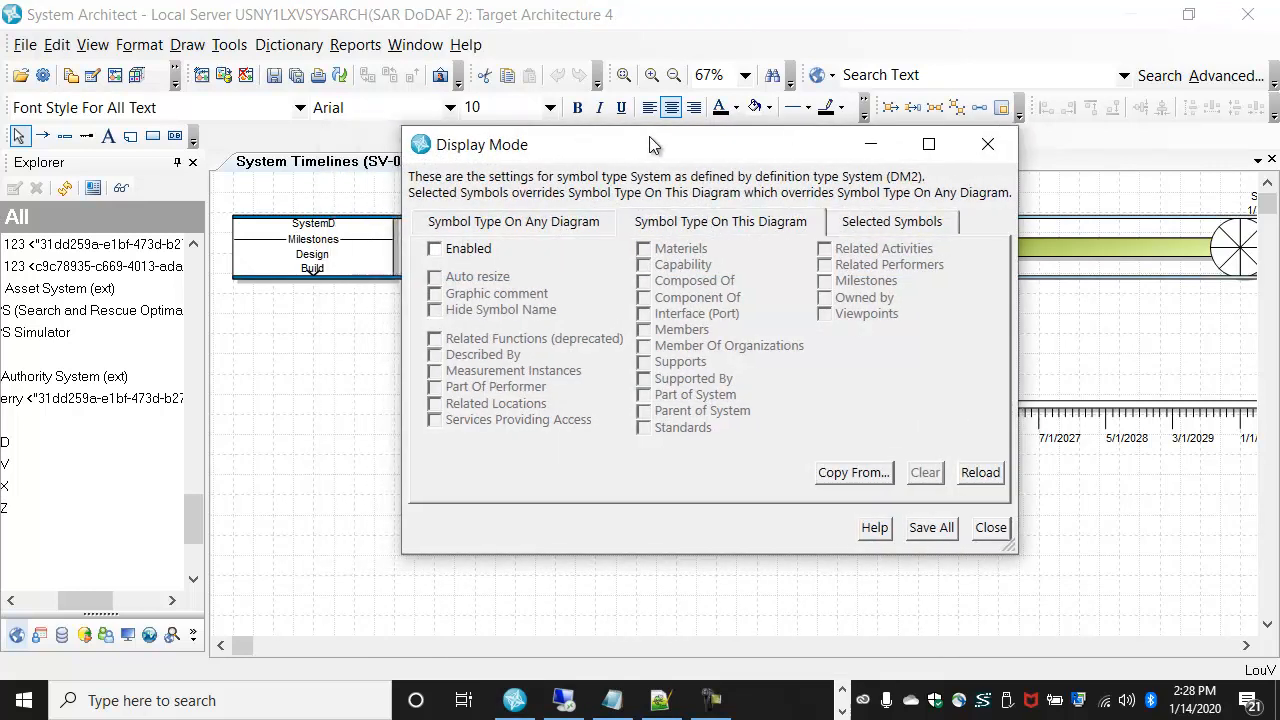
{"action": "left_click", "coordinate": [465, 248]}
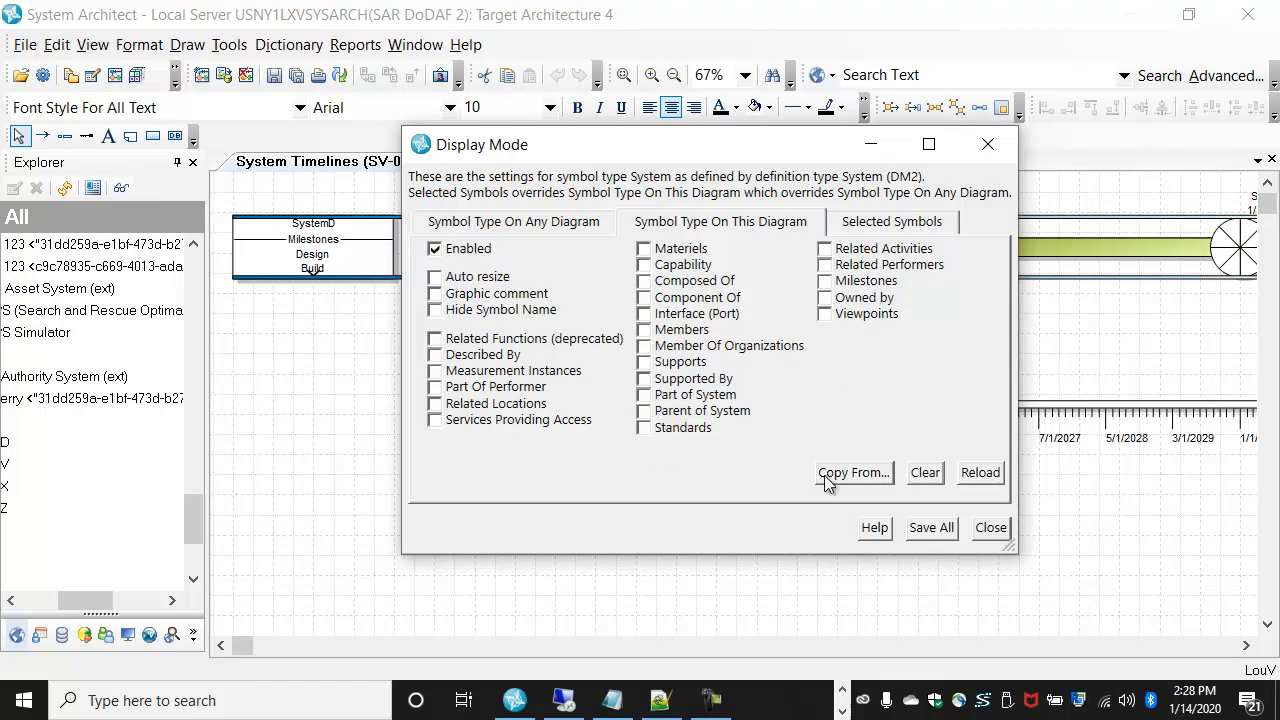
{"action": "left_click", "coordinate": [953, 528]}
{"action": "left_click", "coordinate": [991, 528]}
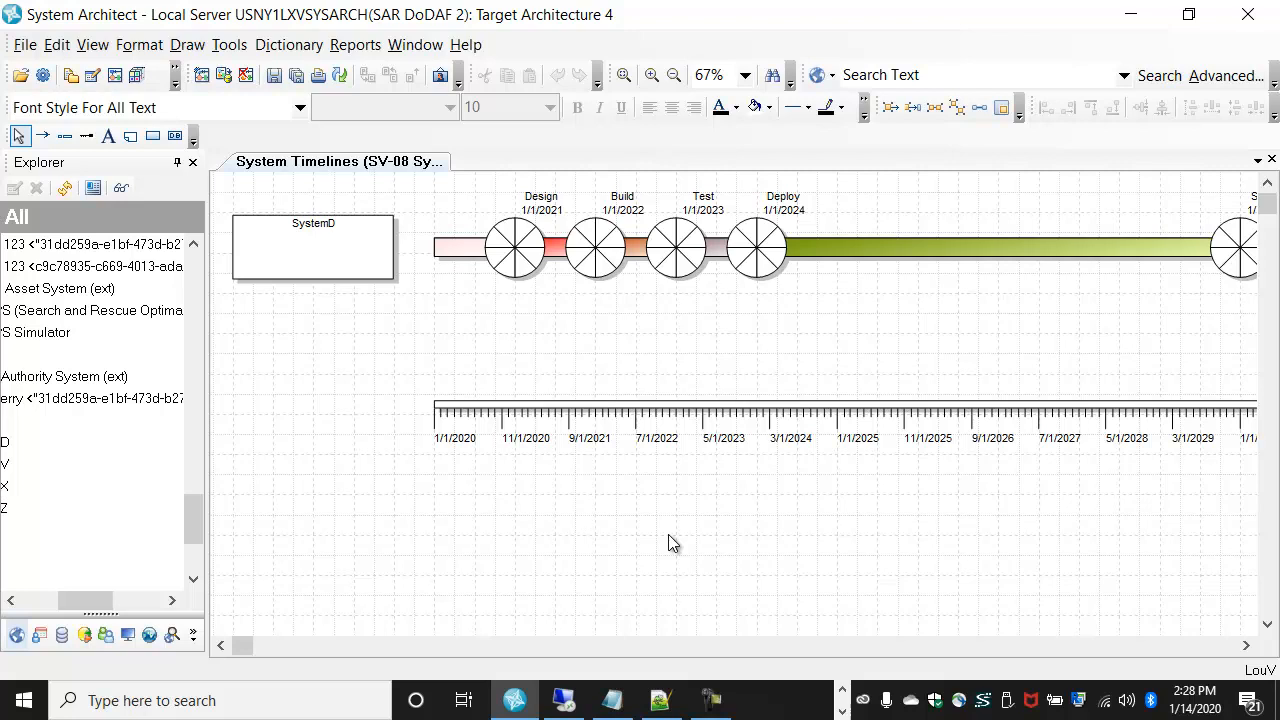
Open the definition of SystemV from the Explorer and show its milestones.
{"action": "left_click_drag", "start_coordinate": [75, 600], "coordinate": [35, 508]}
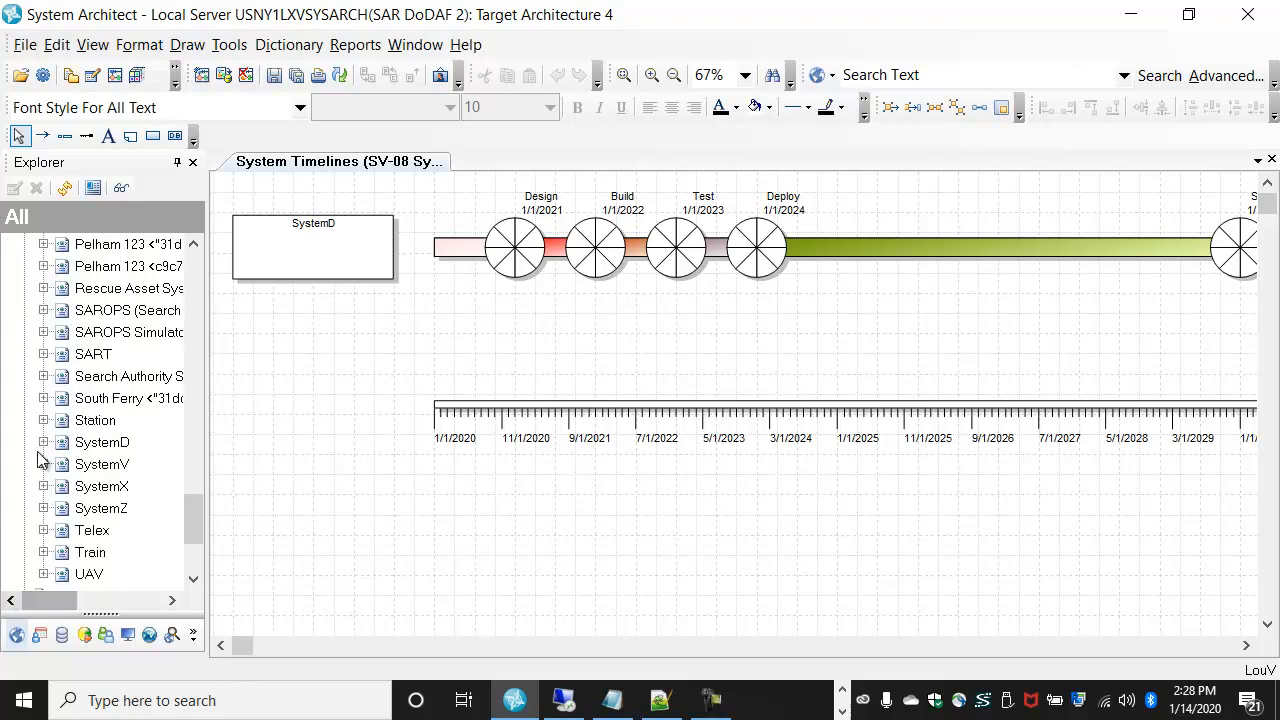
{"action": "double_click", "coordinate": [99, 466]}
{"action": "left_click_drag", "start_coordinate": [574, 49], "coordinate": [738, 65]}
{"action": "left_click", "coordinate": [887, 134]}
{"action": "left_click", "coordinate": [887, 134]}
{"action": "left_click", "coordinate": [887, 134]}
{"action": "left_click", "coordinate": [887, 134]}
{"action": "left_click", "coordinate": [887, 134]}
{"action": "left_click", "coordinate": [887, 134]}
{"action": "left_click", "coordinate": [887, 134]}
{"action": "left_click", "coordinate": [887, 134]}
{"action": "left_click", "coordinate": [887, 134]}
{"action": "left_click", "coordinate": [887, 134]}
{"action": "left_click", "coordinate": [887, 134]}
{"action": "left_click", "coordinate": [887, 134]}
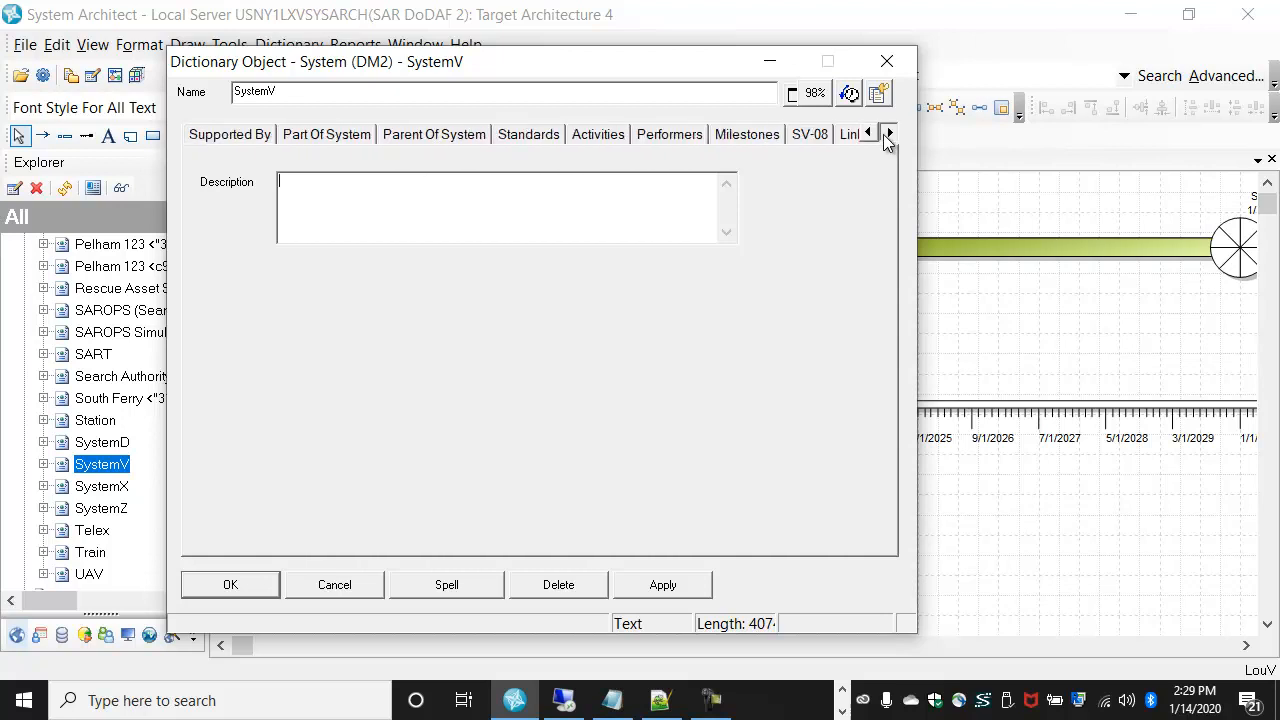
{"action": "left_click", "coordinate": [770, 134]}
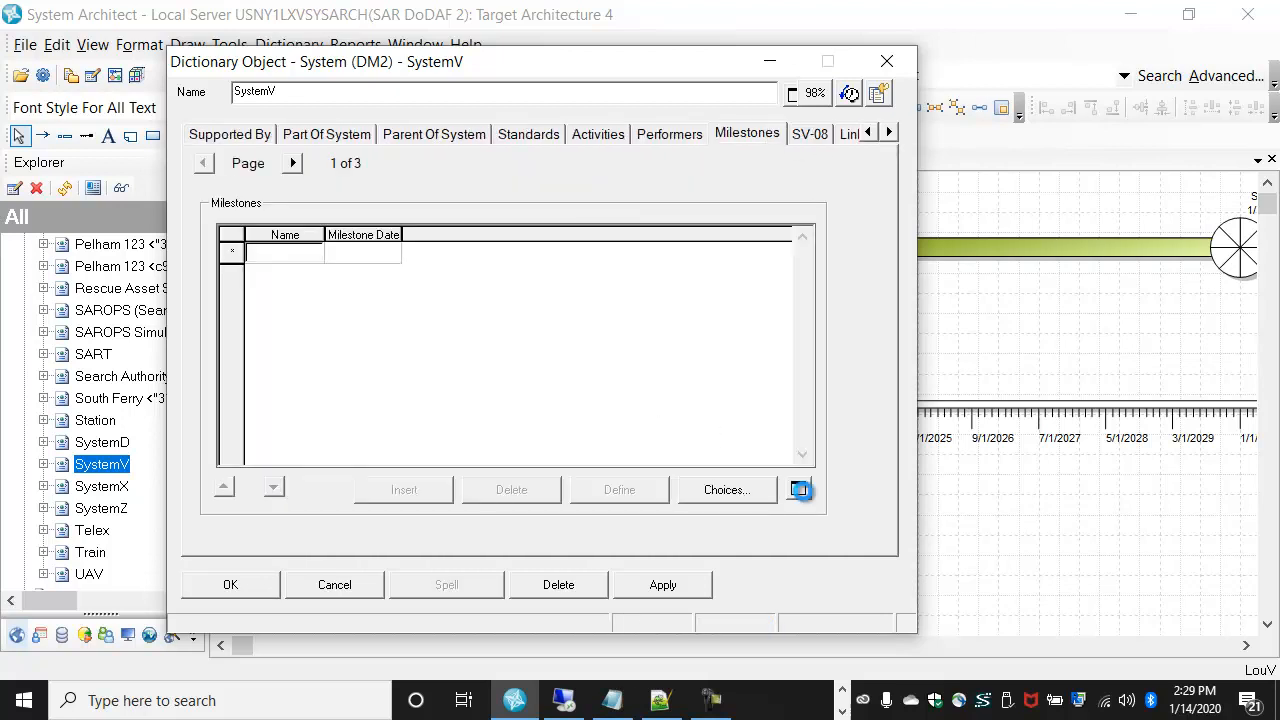
Review the details of SystemD's existing milestones and add Build, Deploy, Design, Sunset and Test to SystemV's milestone list.
{"action": "left_click", "coordinate": [727, 490]}
{"action": "left_click_drag", "start_coordinate": [943, 171], "coordinate": [901, 171]}
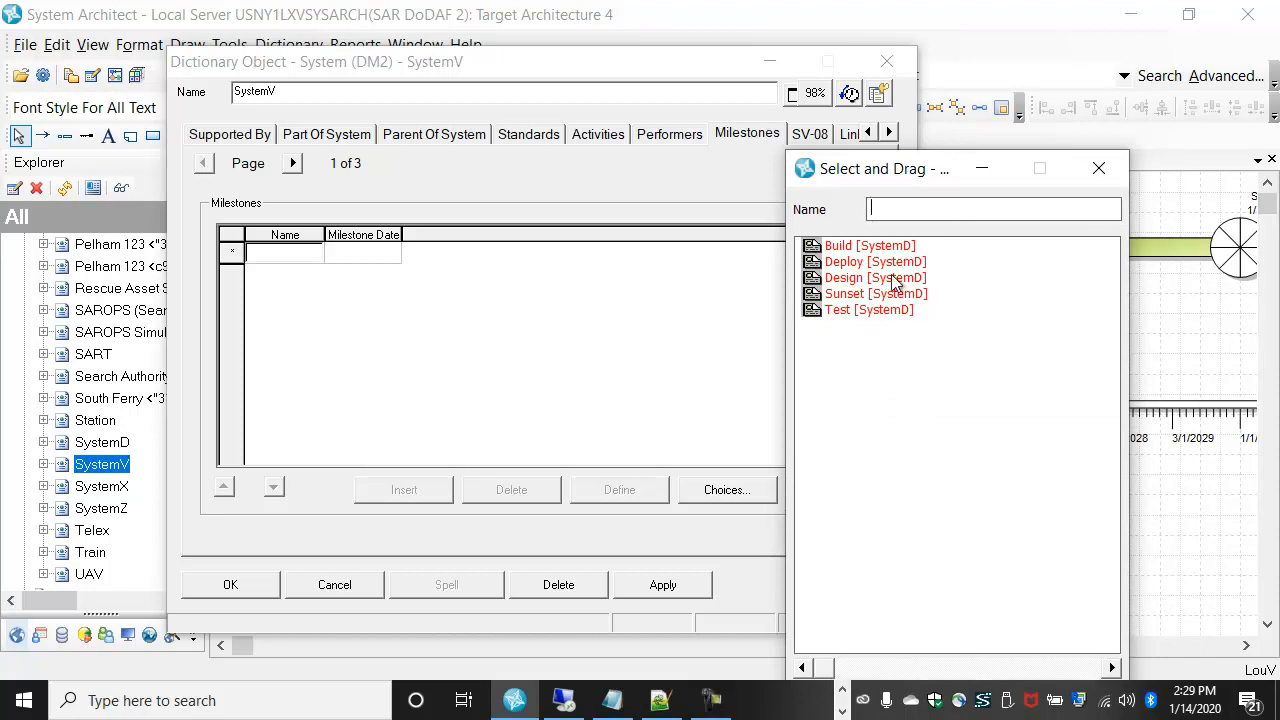
{"action": "right_click", "coordinate": [898, 377]}
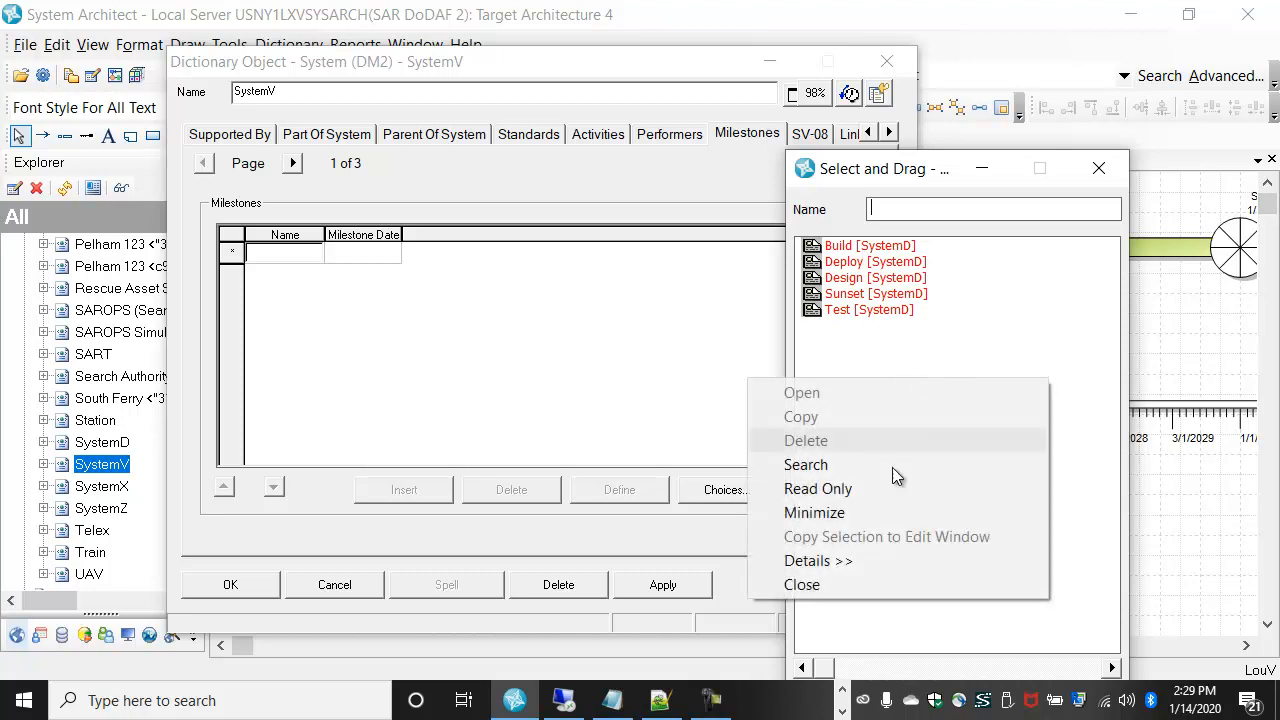
{"action": "left_click", "coordinate": [836, 560]}
{"action": "left_click", "coordinate": [866, 262]}
{"action": "left_click", "coordinate": [866, 279]}
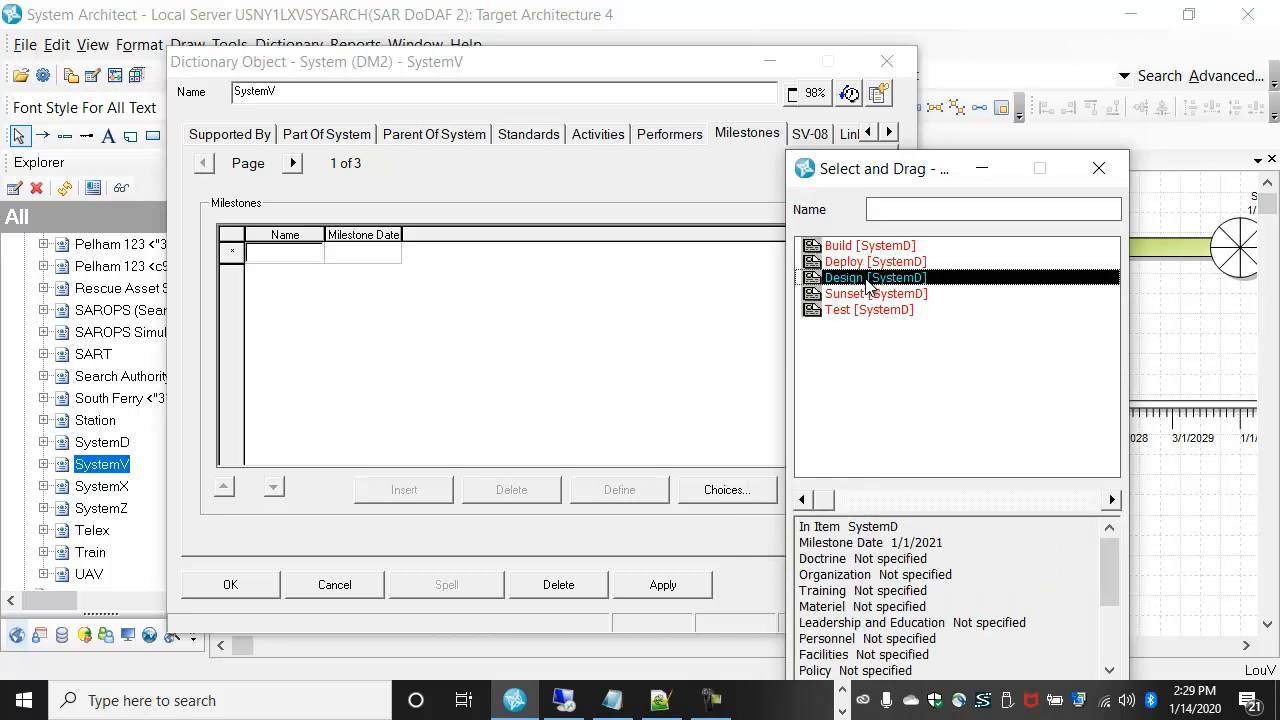
{"action": "left_click", "coordinate": [866, 293]}
{"action": "left_click", "coordinate": [863, 308]}
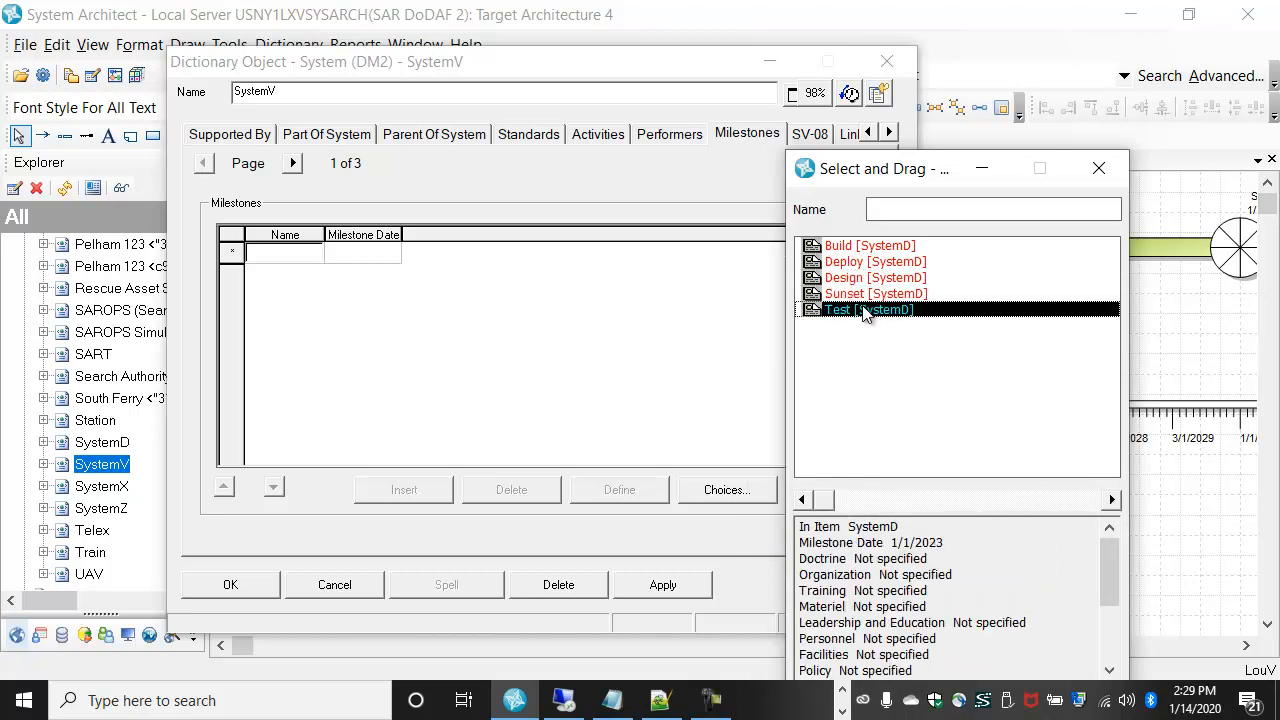
{"action": "left_click", "coordinate": [848, 252], "text": "shift"}
{"action": "left_click_drag", "start_coordinate": [840, 268], "coordinate": [490, 336]}
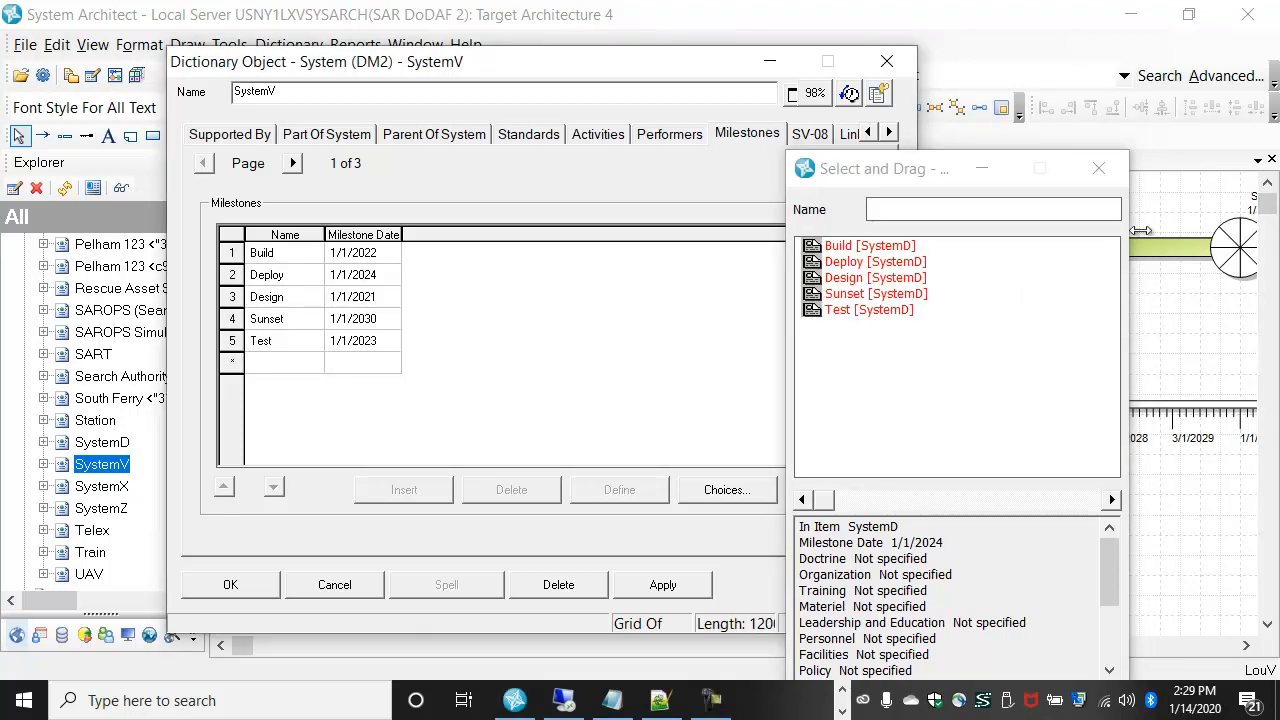
{"action": "left_click", "coordinate": [1099, 168]}
Examine the definition of SystemV's Build milestone and close it without changes.
{"action": "left_click", "coordinate": [302, 252]}
{"action": "left_click", "coordinate": [621, 490]}
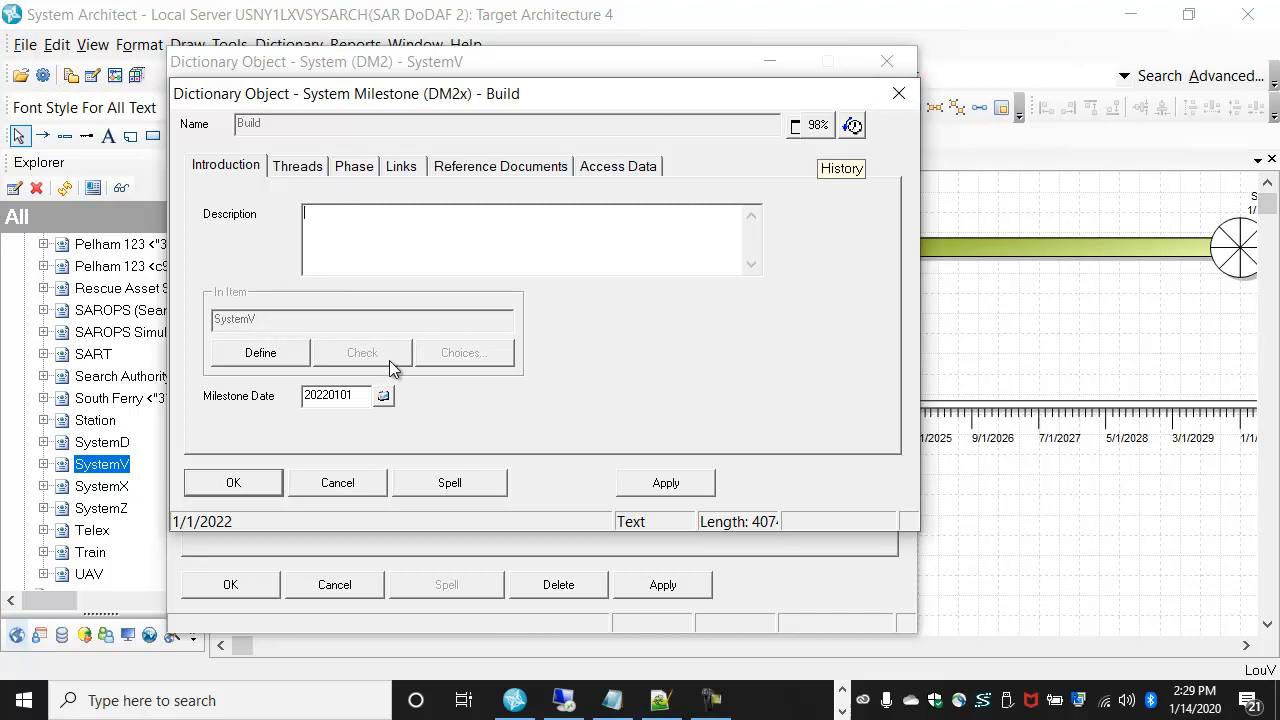
{"action": "left_click", "coordinate": [898, 95]}
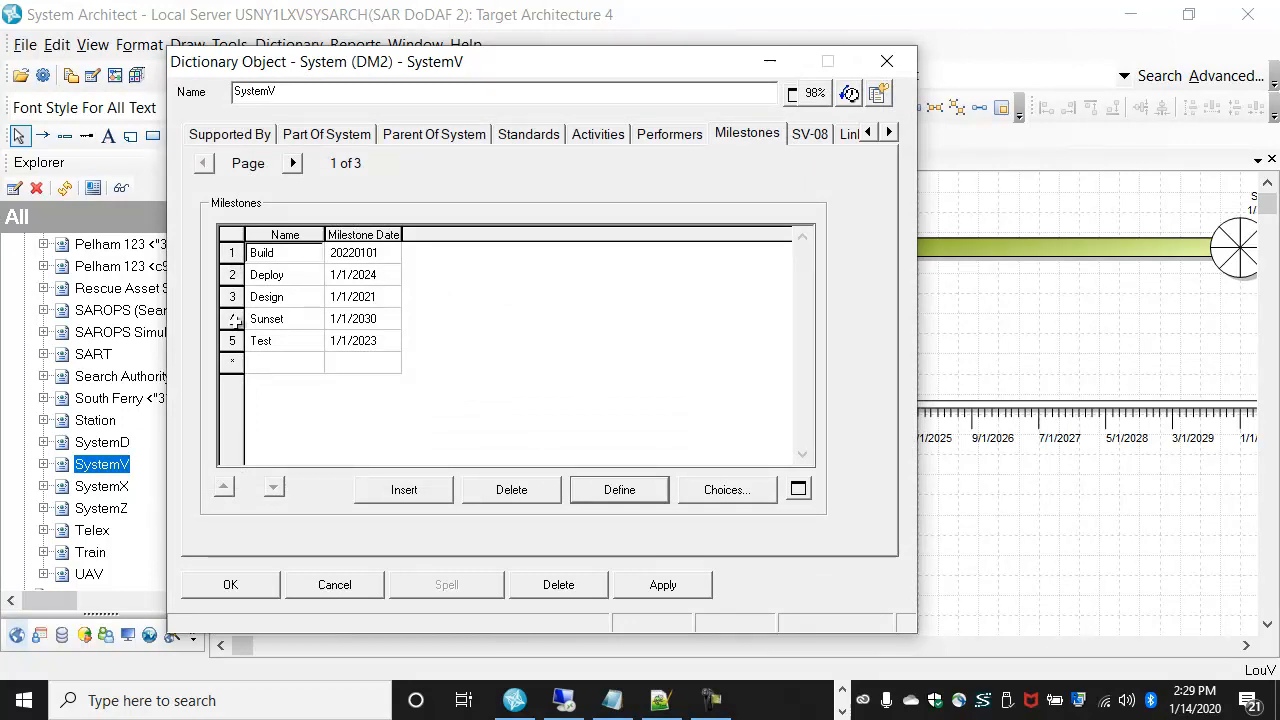
Reorder SystemV's milestones so Design comes first and Test comes third, ahead of Deploy.
{"action": "left_click", "coordinate": [232, 296]}
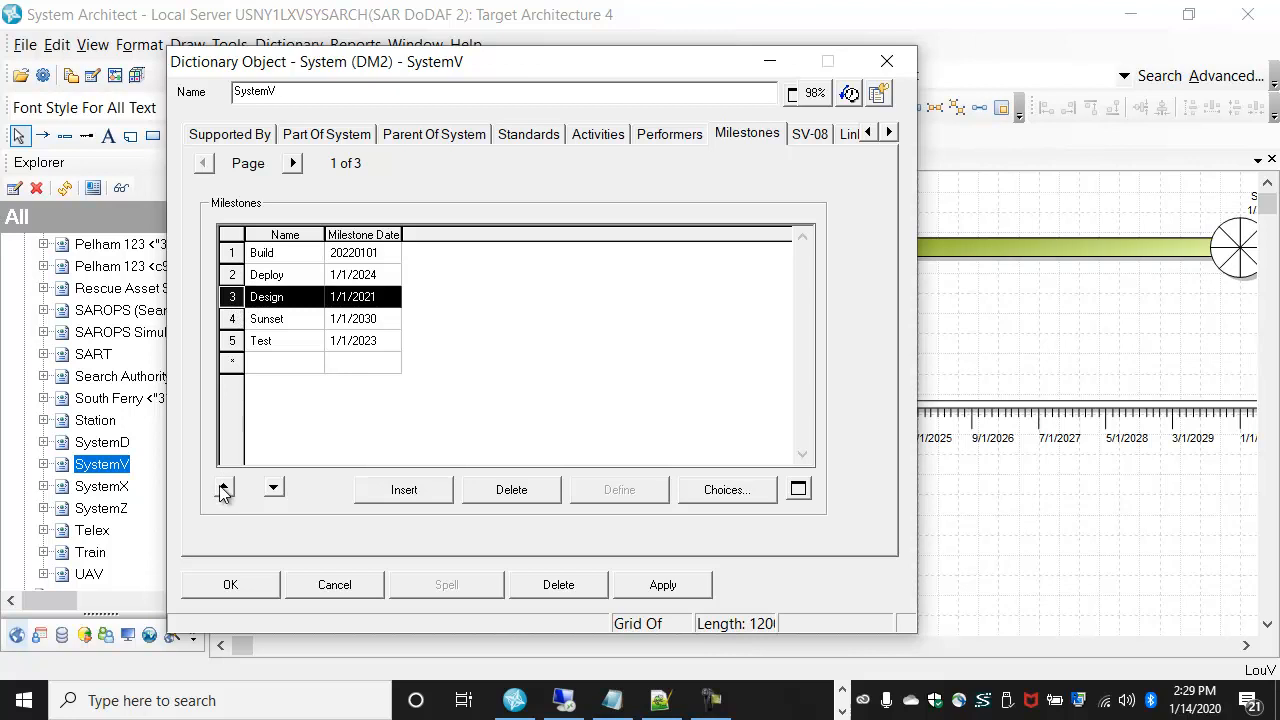
{"action": "left_click", "coordinate": [224, 488]}
{"action": "left_click", "coordinate": [224, 488]}
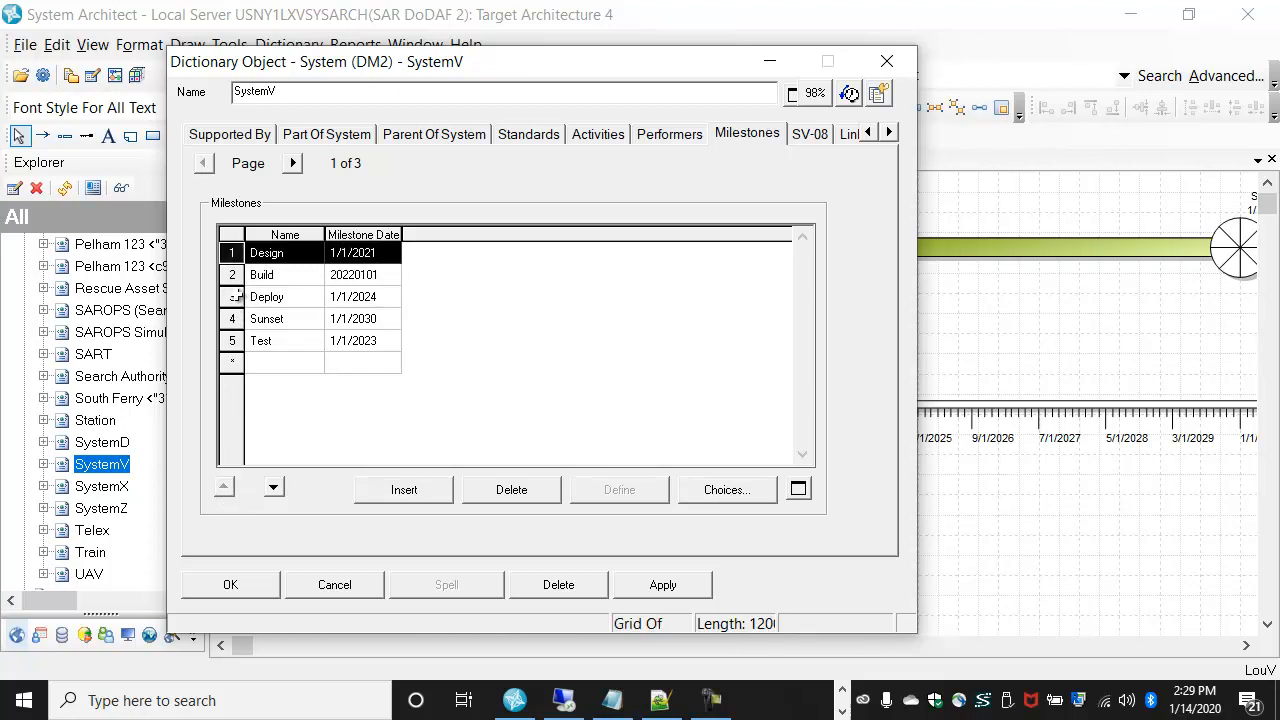
{"action": "left_click", "coordinate": [232, 341]}
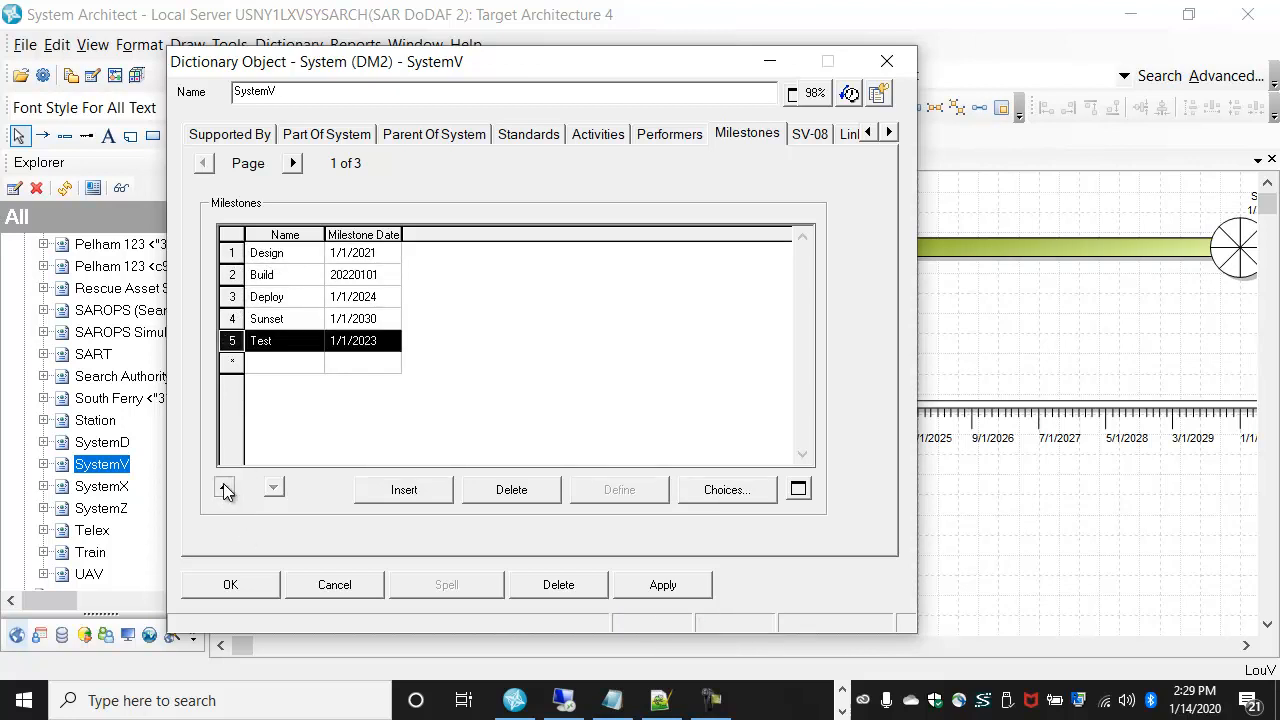
{"action": "left_click", "coordinate": [224, 488]}
{"action": "left_click", "coordinate": [224, 488]}
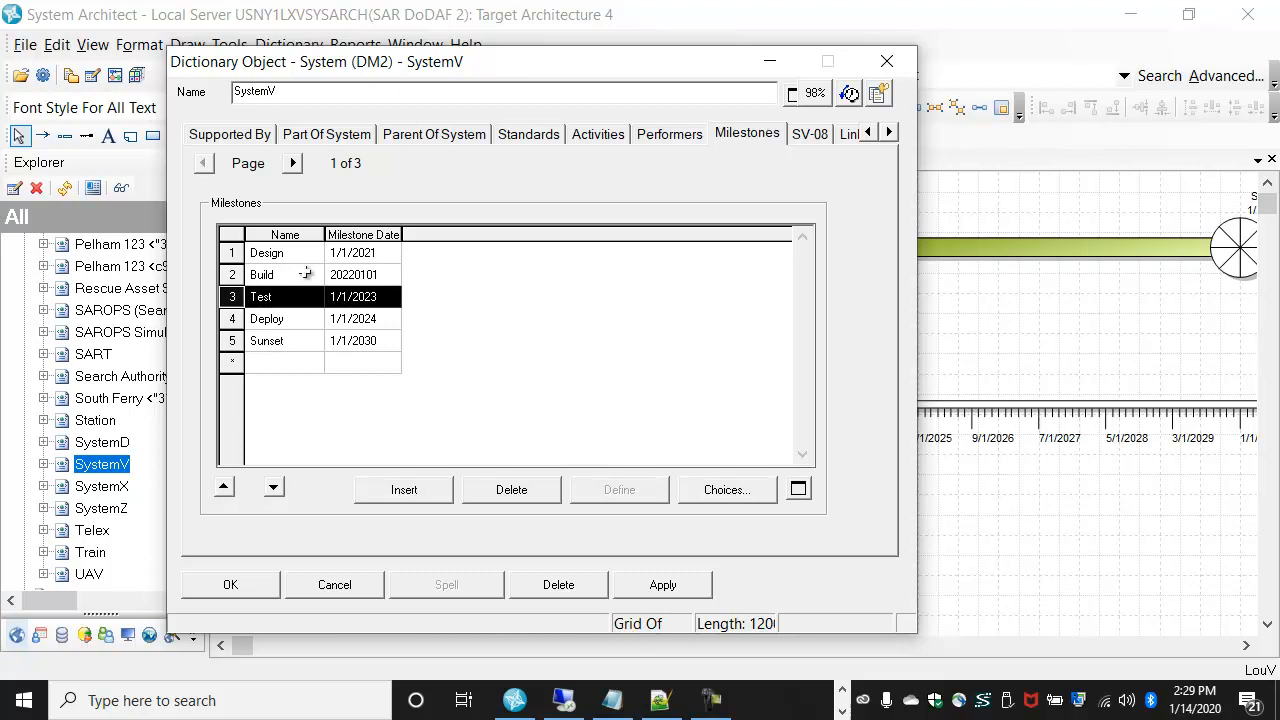
Set SystemV's milestone dates to 6/1/2021 for Design, 6/1/2023 for Test, 6/1/2024 for Deploy and 6/1/2030 for Sunset.
{"action": "left_click", "coordinate": [352, 253]}
{"action": "left_click", "coordinate": [350, 255]}
{"action": "left_click", "coordinate": [336, 256]}
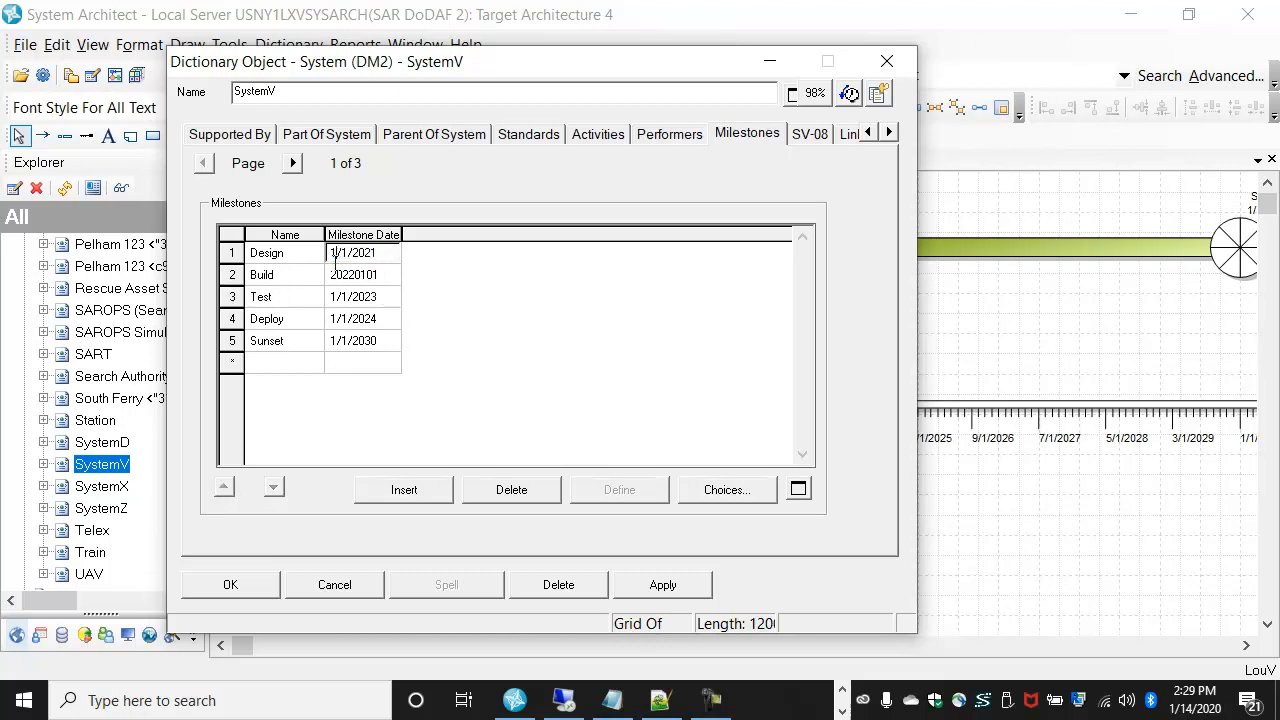
{"action": "key", "text": "BackSpace"}
{"action": "type", "text": "6"}
{"action": "left_click", "coordinate": [341, 298]}
{"action": "left_click", "coordinate": [336, 297]}
{"action": "type", "text": "6"}
{"action": "left_click", "coordinate": [335, 319]}
{"action": "left_click", "coordinate": [333, 318]}
{"action": "type", "text": "6"}
{"action": "left_click", "coordinate": [338, 345]}
{"action": "left_click", "coordinate": [333, 341]}
{"action": "type", "text": "6"}
Set the Build milestone's date to 6/1/2022 in its own definition and save the SystemV definition.
{"action": "left_click", "coordinate": [272, 277]}
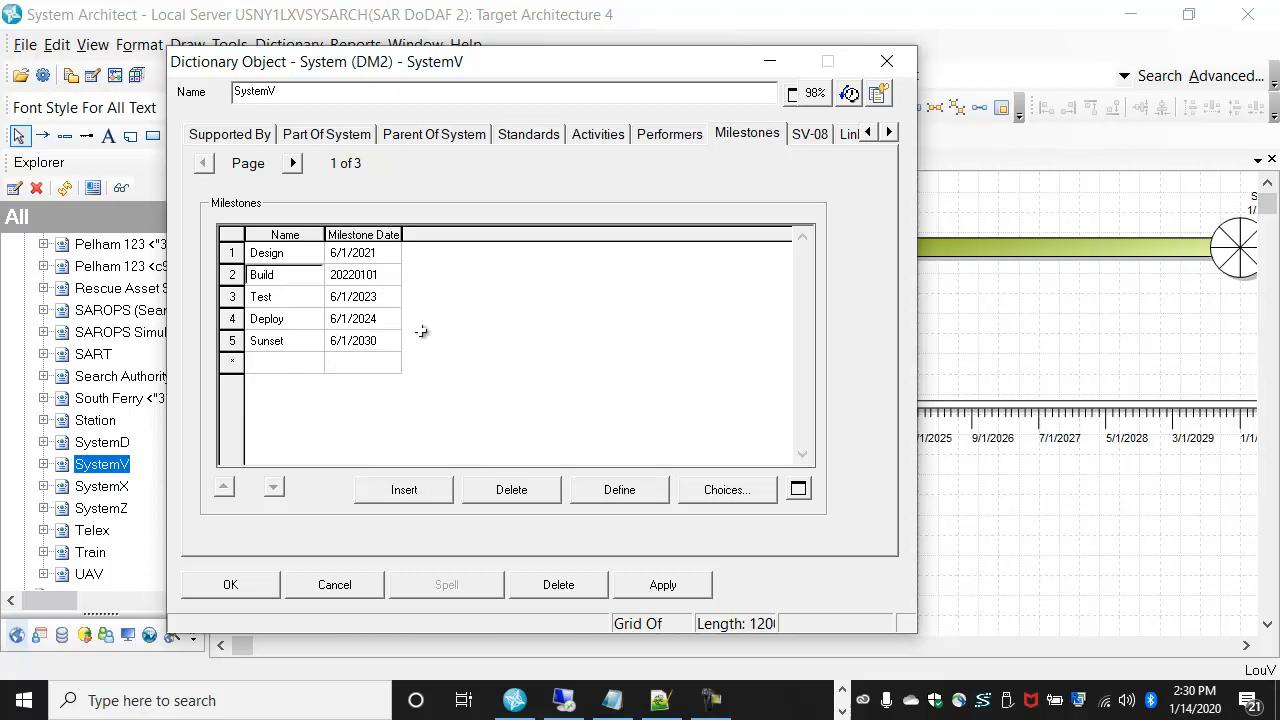
{"action": "left_click", "coordinate": [624, 490]}
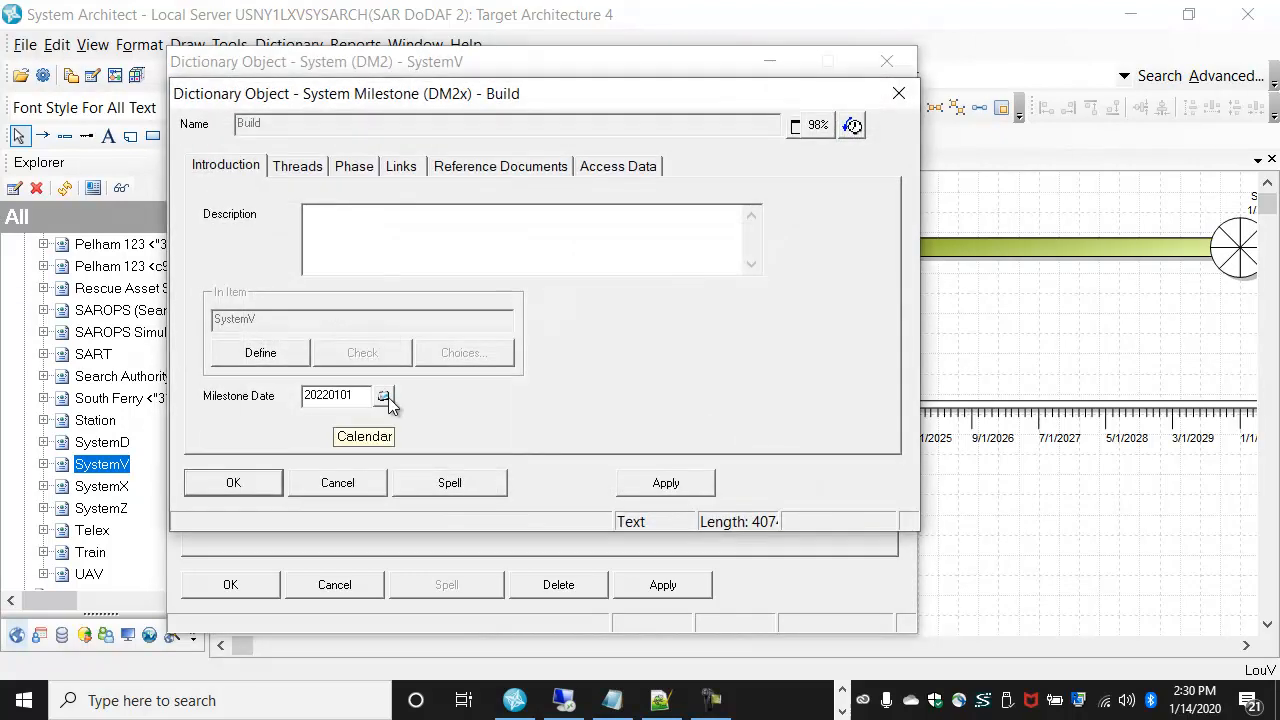
{"action": "left_click", "coordinate": [384, 397]}
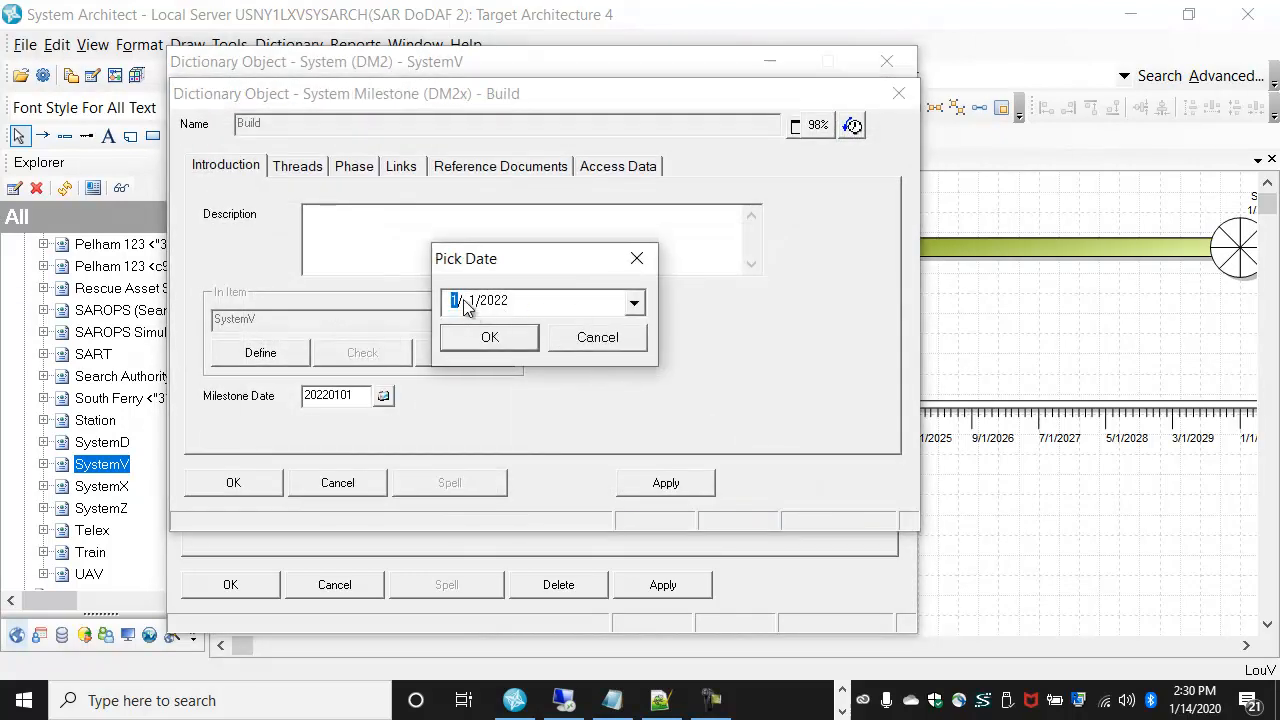
{"action": "type", "text": "6"}
{"action": "left_click", "coordinate": [504, 337]}
{"action": "left_click", "coordinate": [254, 486]}
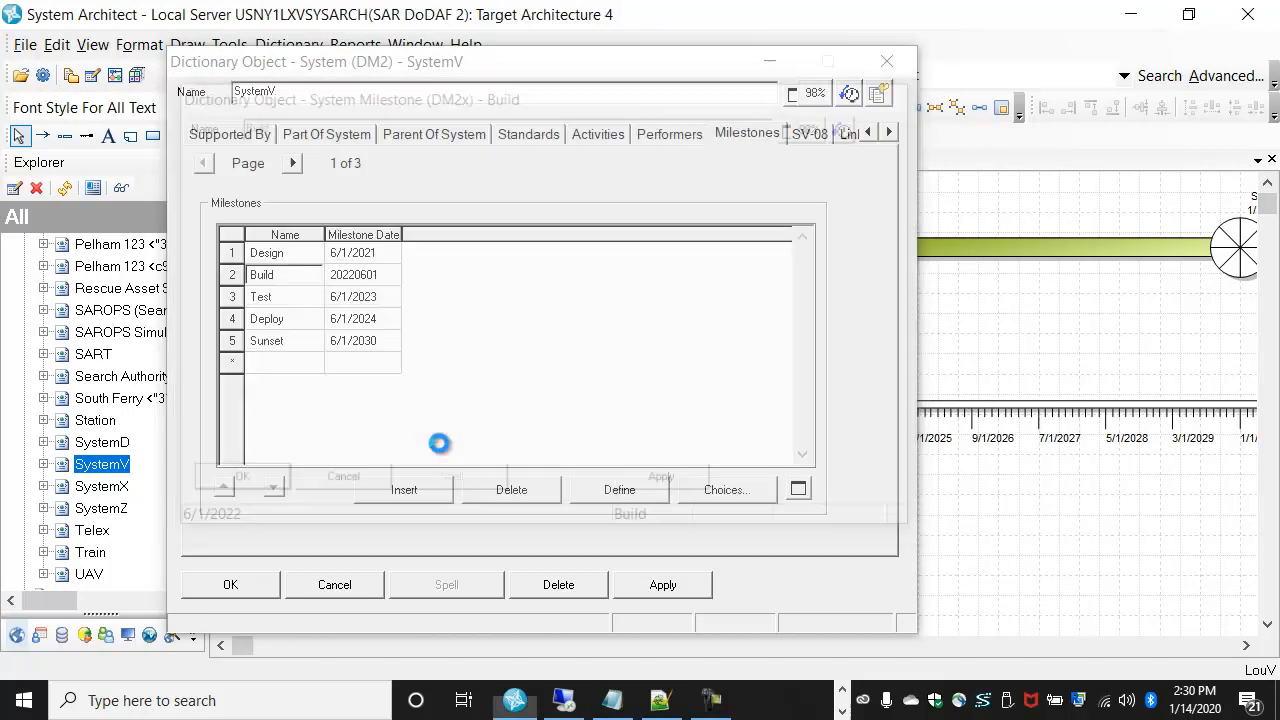
{"action": "left_click", "coordinate": [236, 586]}
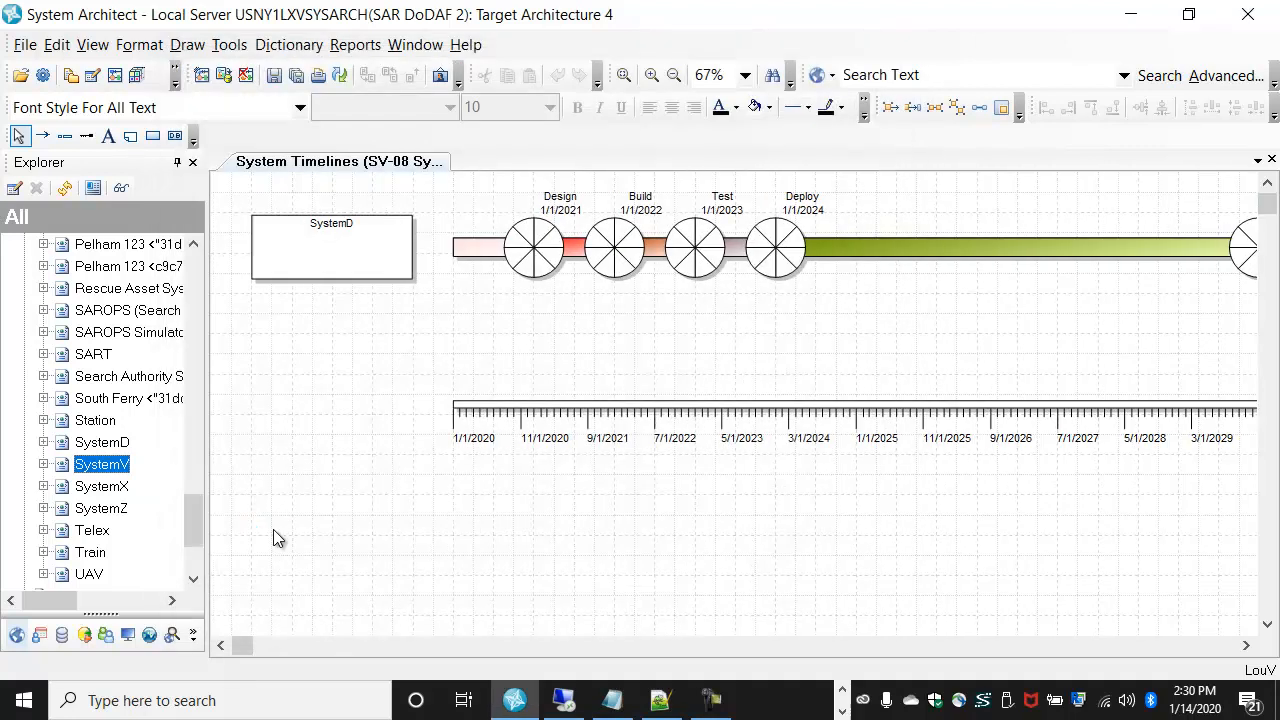
Place SystemV on the System Timelines diagram below SystemD and enlarge its height to roughly match SystemD's.
{"action": "left_click_drag", "start_coordinate": [102, 465], "coordinate": [664, 546]}
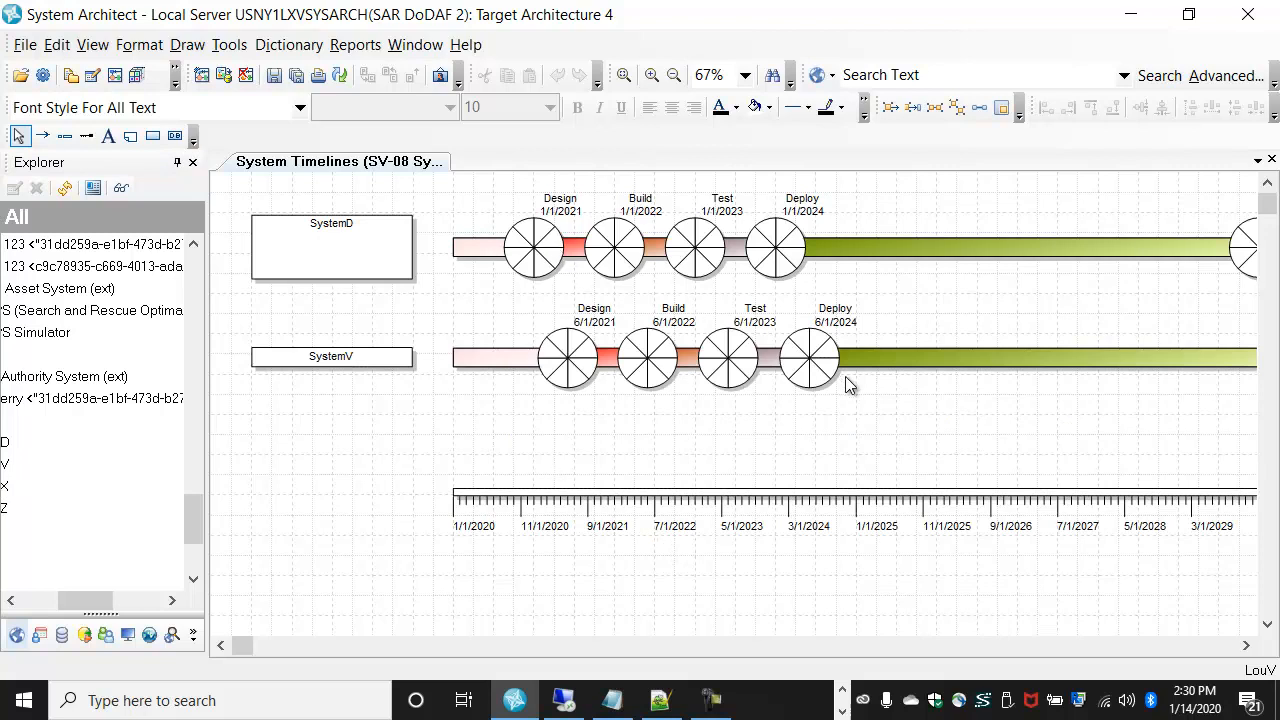
{"action": "left_click", "coordinate": [384, 356]}
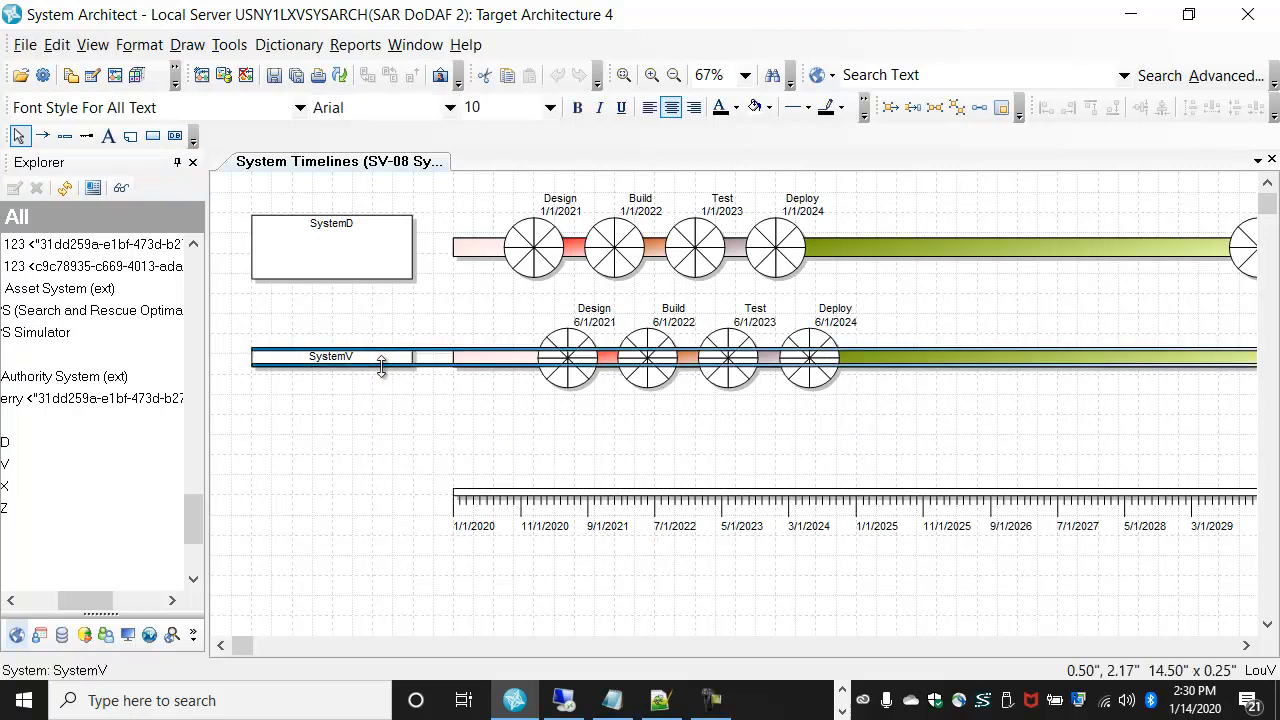
{"action": "left_click_drag", "start_coordinate": [376, 368], "coordinate": [377, 408]}
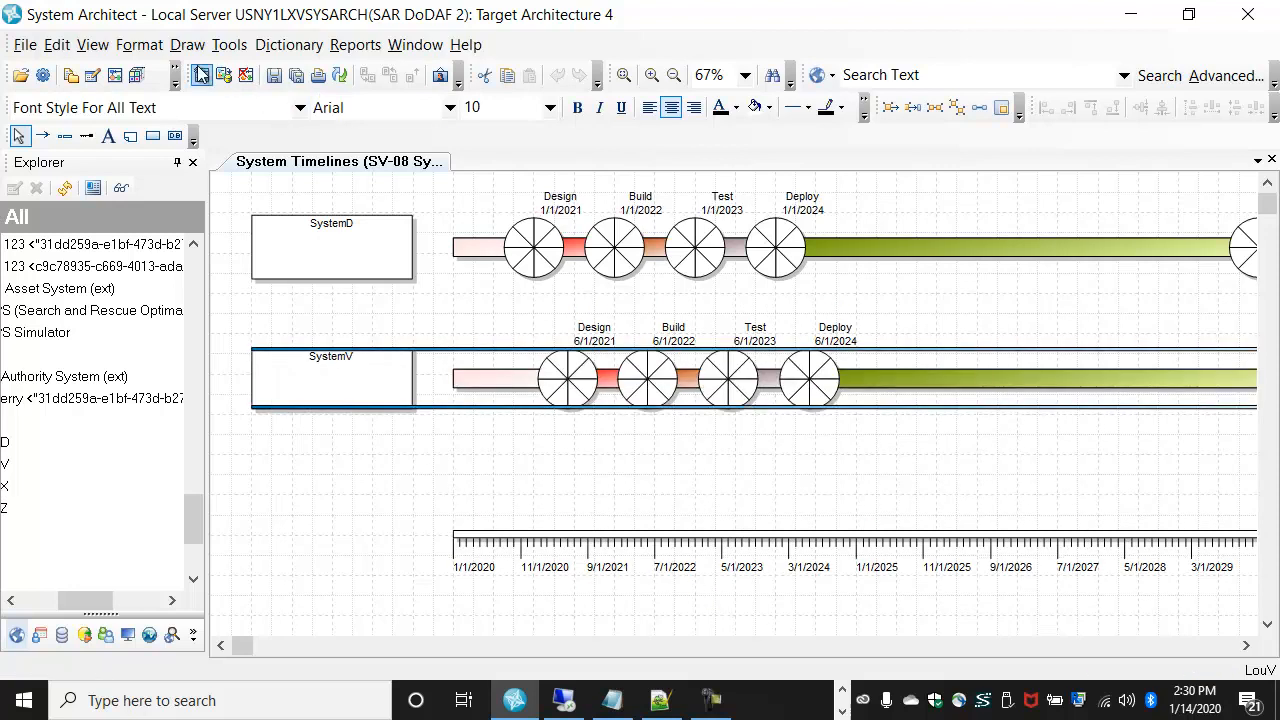
Set the initial line style for new lines on the diagram to Straight - any orientation.
{"action": "left_click", "coordinate": [139, 45]}
{"action": "mouse_move", "coordinate": [166, 80]}
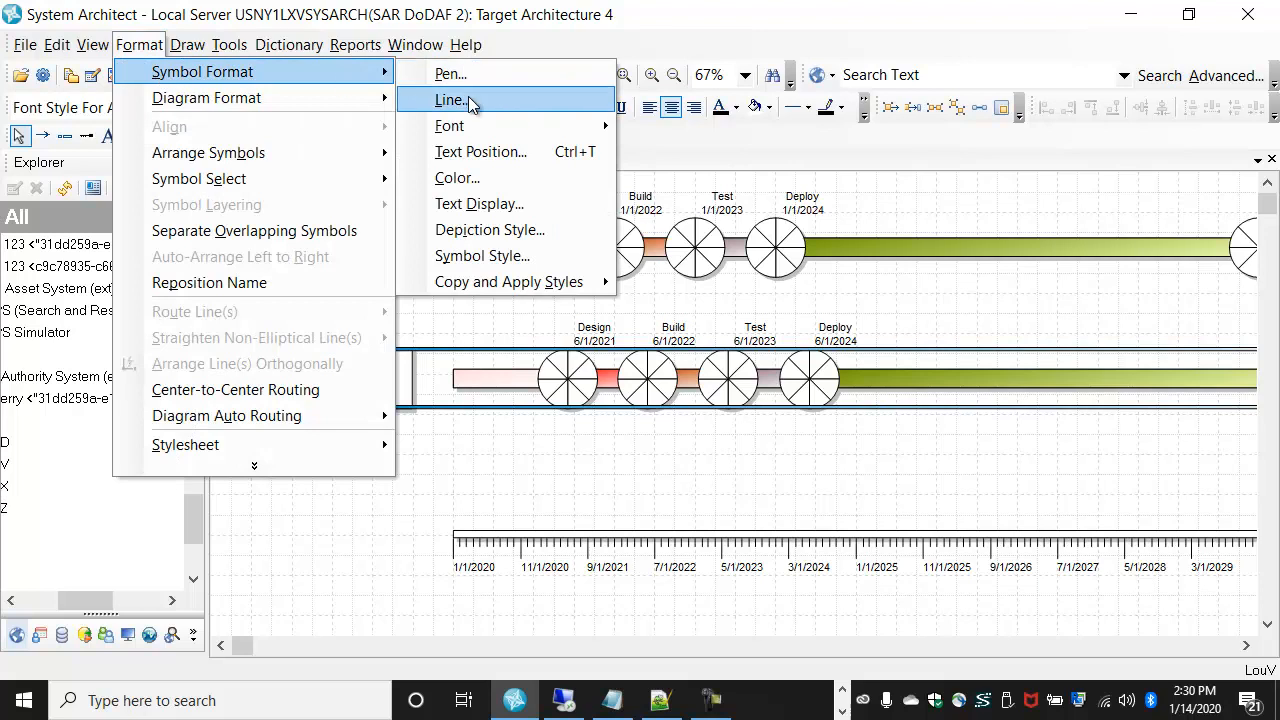
{"action": "left_click", "coordinate": [460, 99]}
{"action": "left_click", "coordinate": [528, 284]}
{"action": "left_click", "coordinate": [651, 512]}
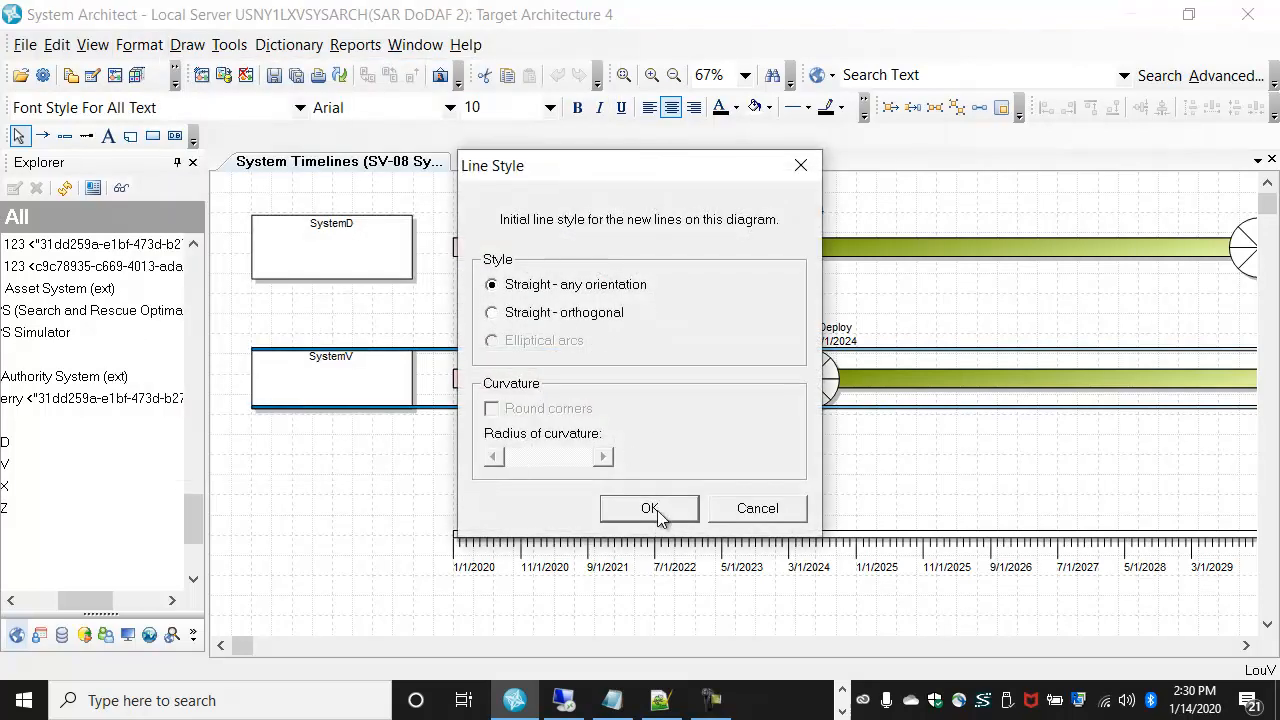
Draw a dependency line named "dependent upon" from SystemD's Deploy milestone to SystemV's Deploy milestone and move its label beside the line.
{"action": "left_click", "coordinate": [43, 137]}
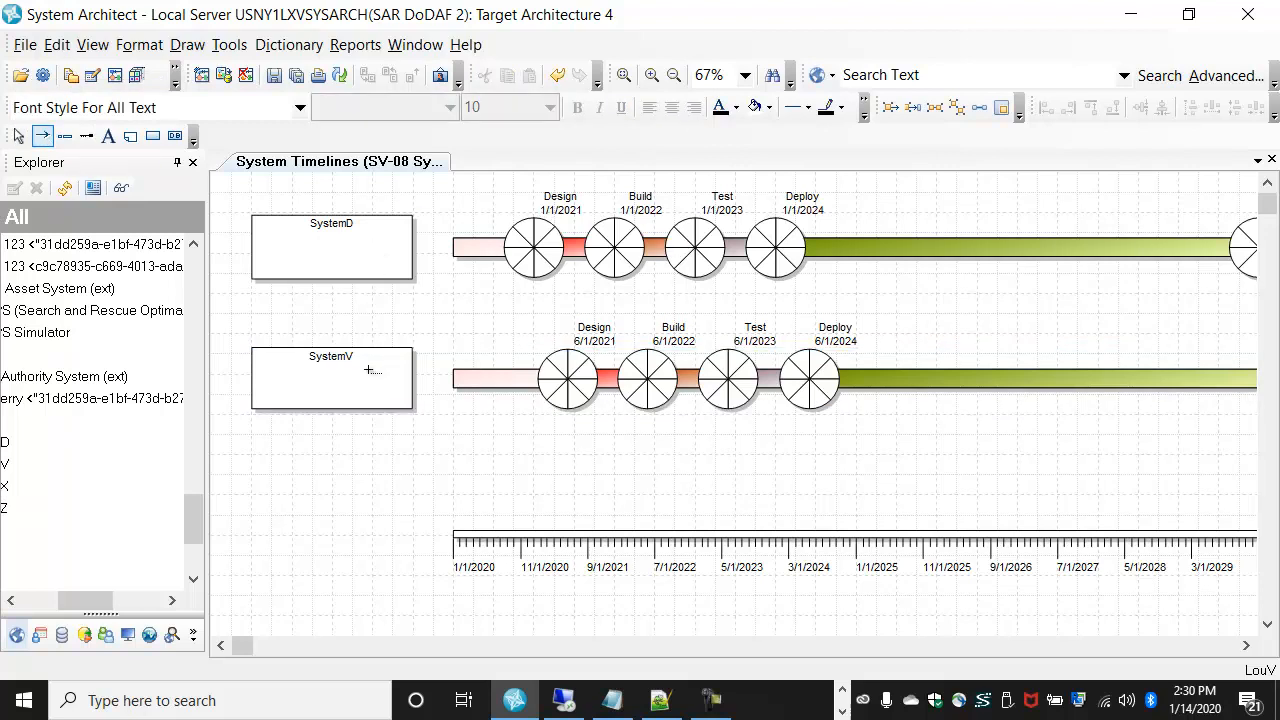
{"action": "left_click_drag", "start_coordinate": [783, 274], "coordinate": [806, 350]}
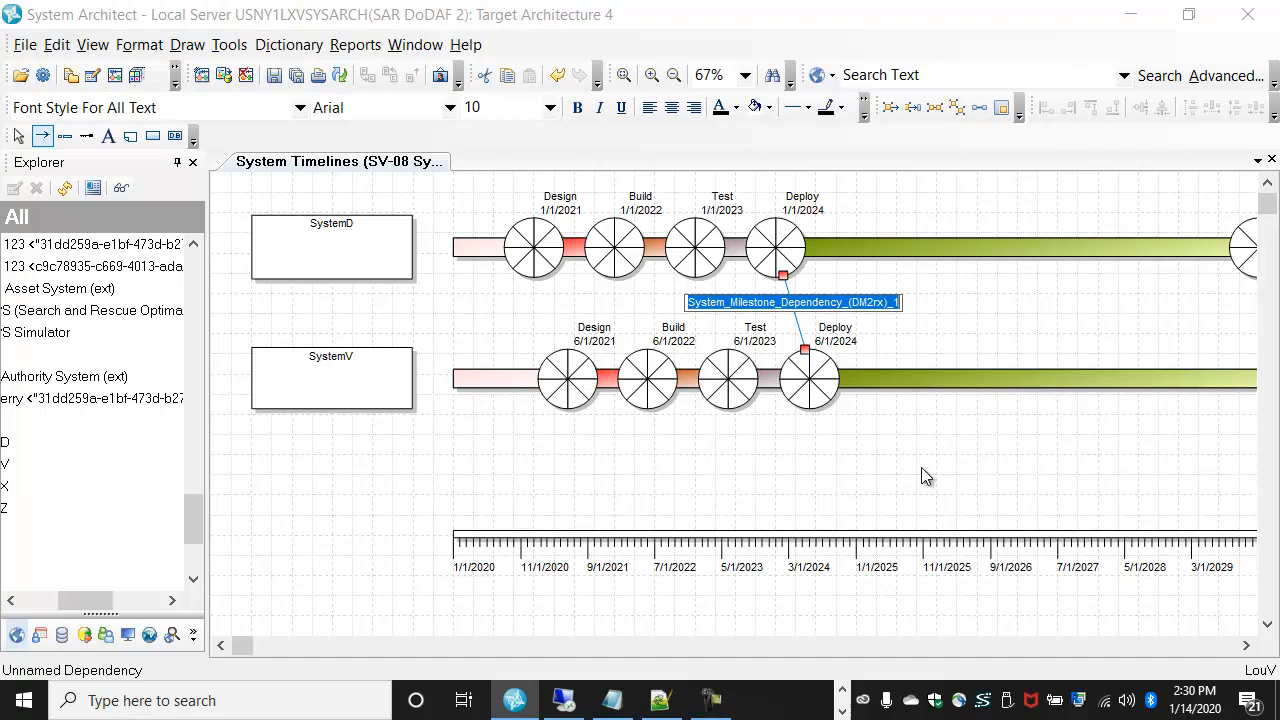
{"action": "type", "text": "d"}
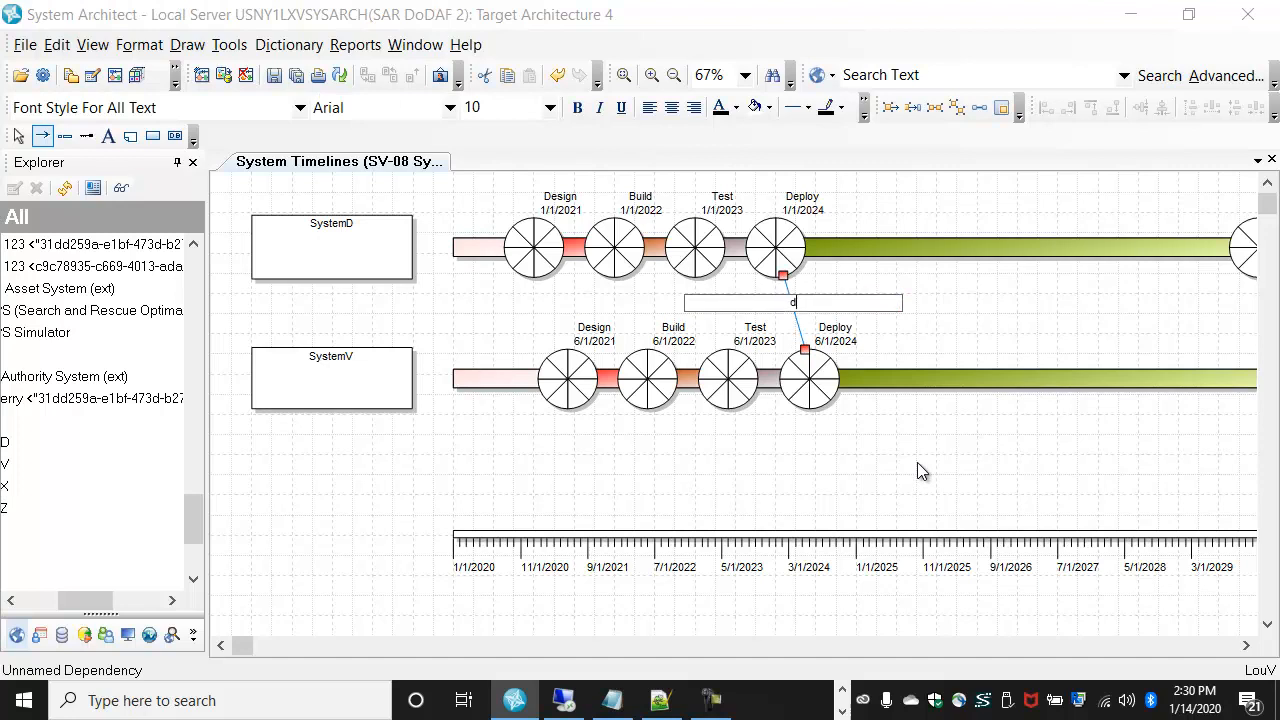
{"action": "type", "text": "ependent upon"}
{"action": "key", "text": "Return"}
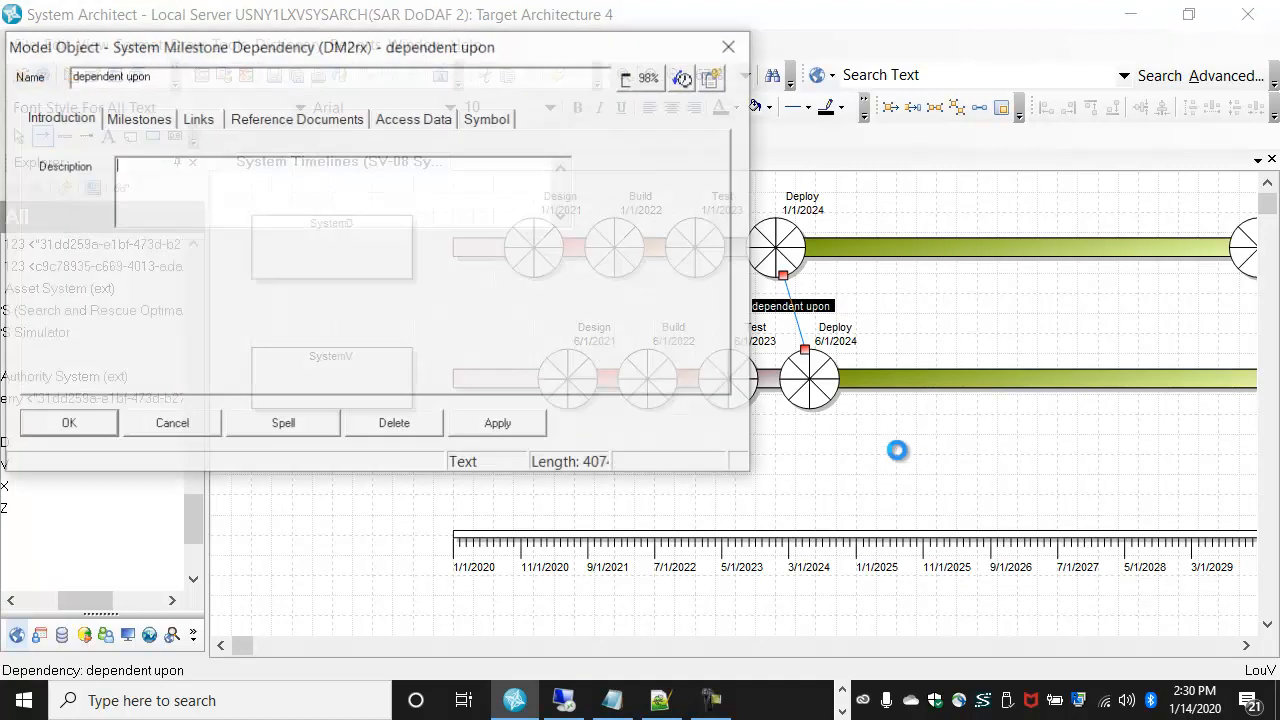
{"action": "left_click", "coordinate": [103, 430]}
{"action": "left_click", "coordinate": [18, 136]}
{"action": "left_click_drag", "start_coordinate": [819, 305], "coordinate": [869, 300]}
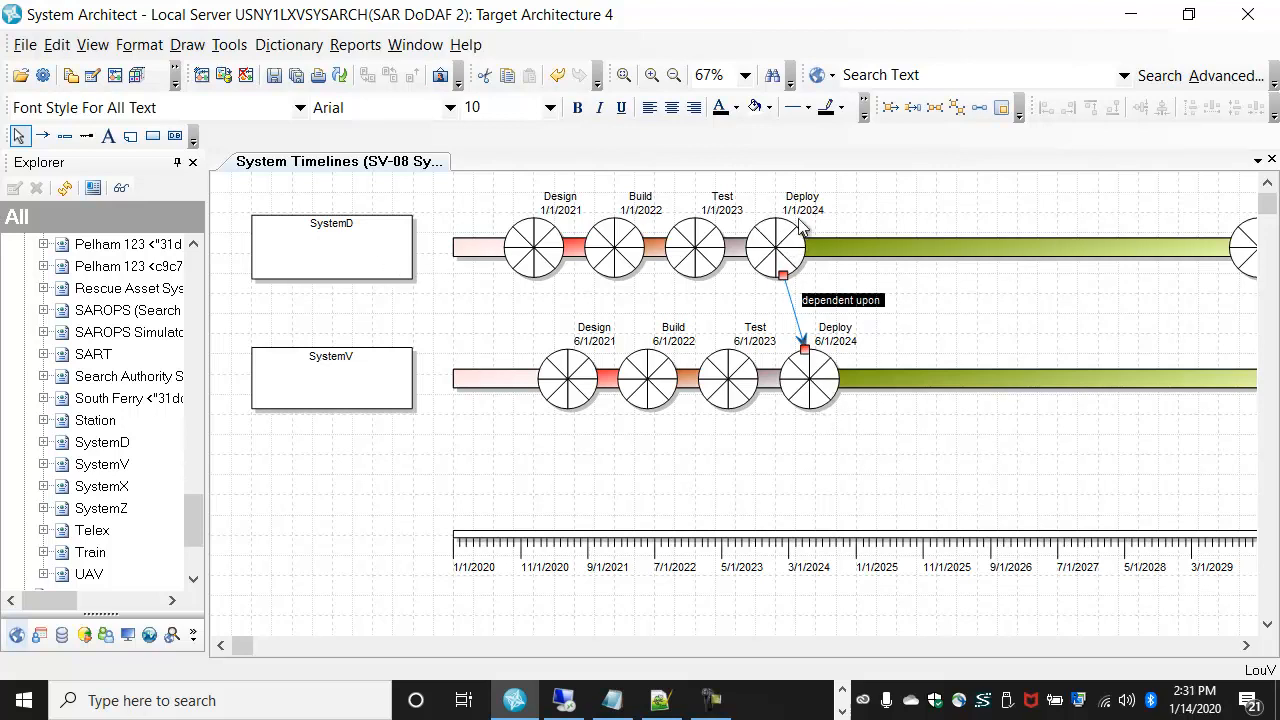
Open the SV-08 System Dependencies report for editing from the report generator's list.
{"action": "left_click", "coordinate": [874, 490]}
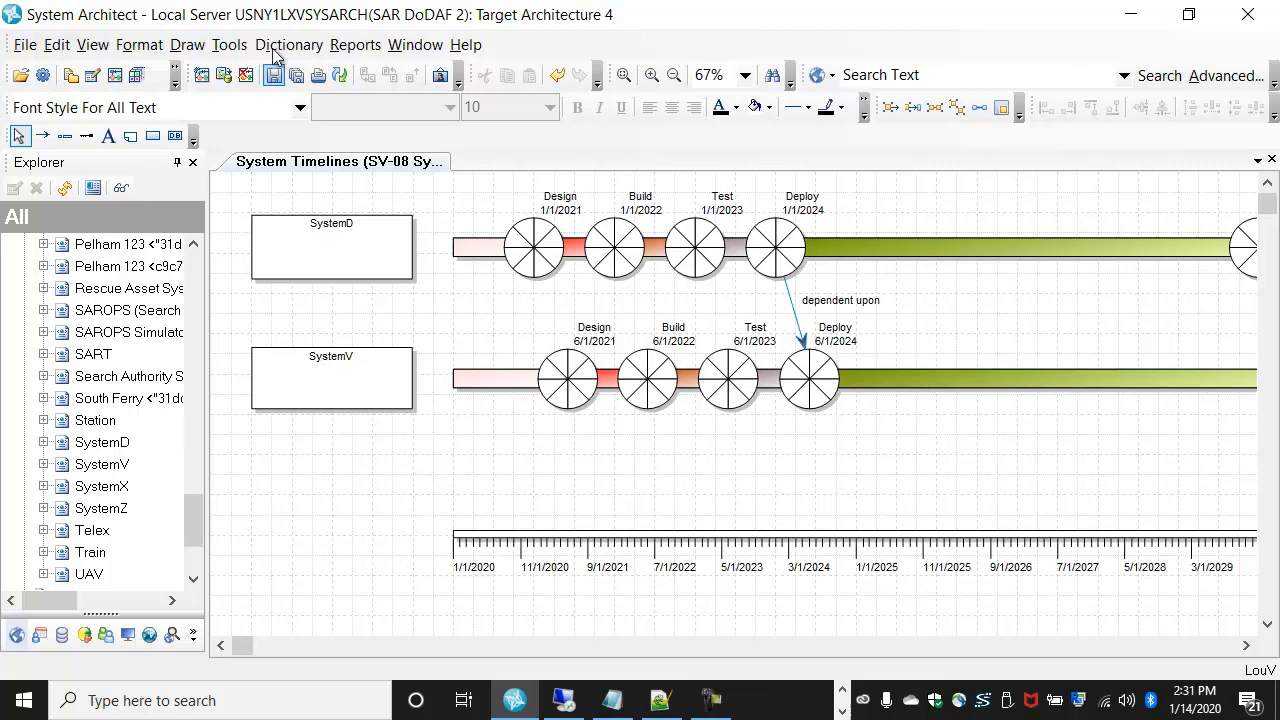
{"action": "left_click", "coordinate": [355, 44]}
{"action": "left_click", "coordinate": [380, 72]}
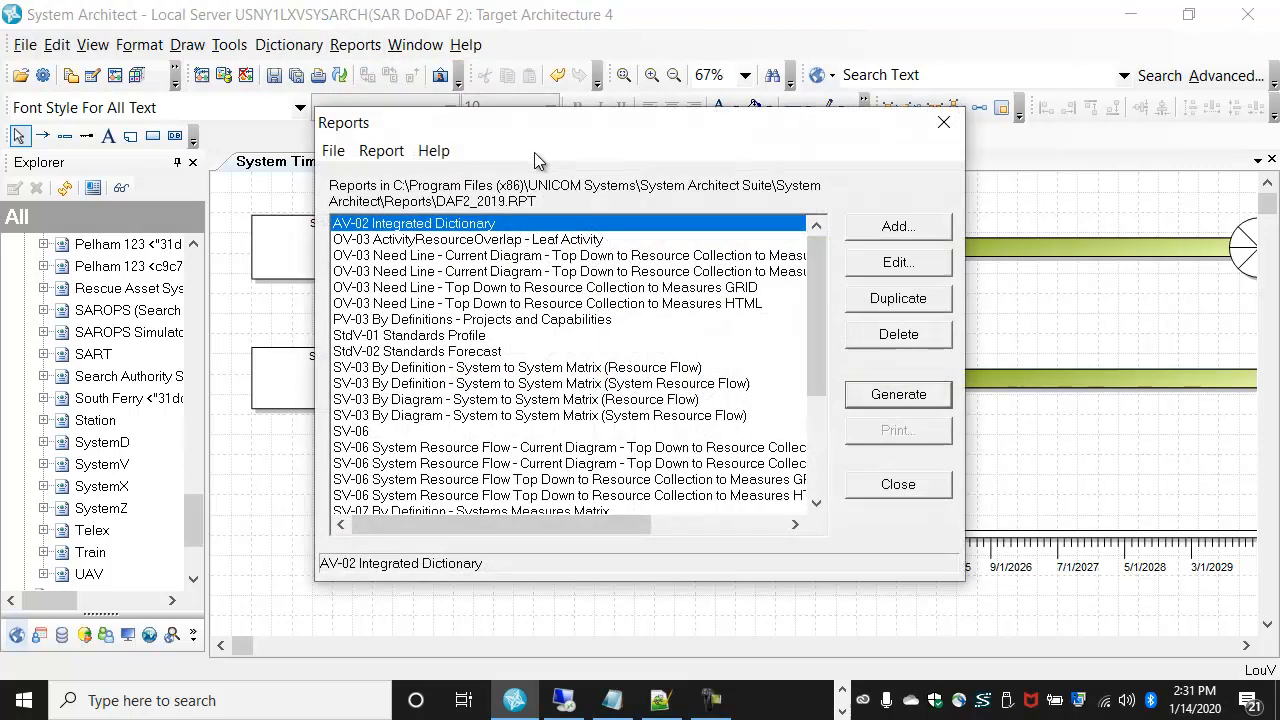
{"action": "scroll", "coordinate": [440, 424], "scroll_direction": "down", "scroll_amount": 2}
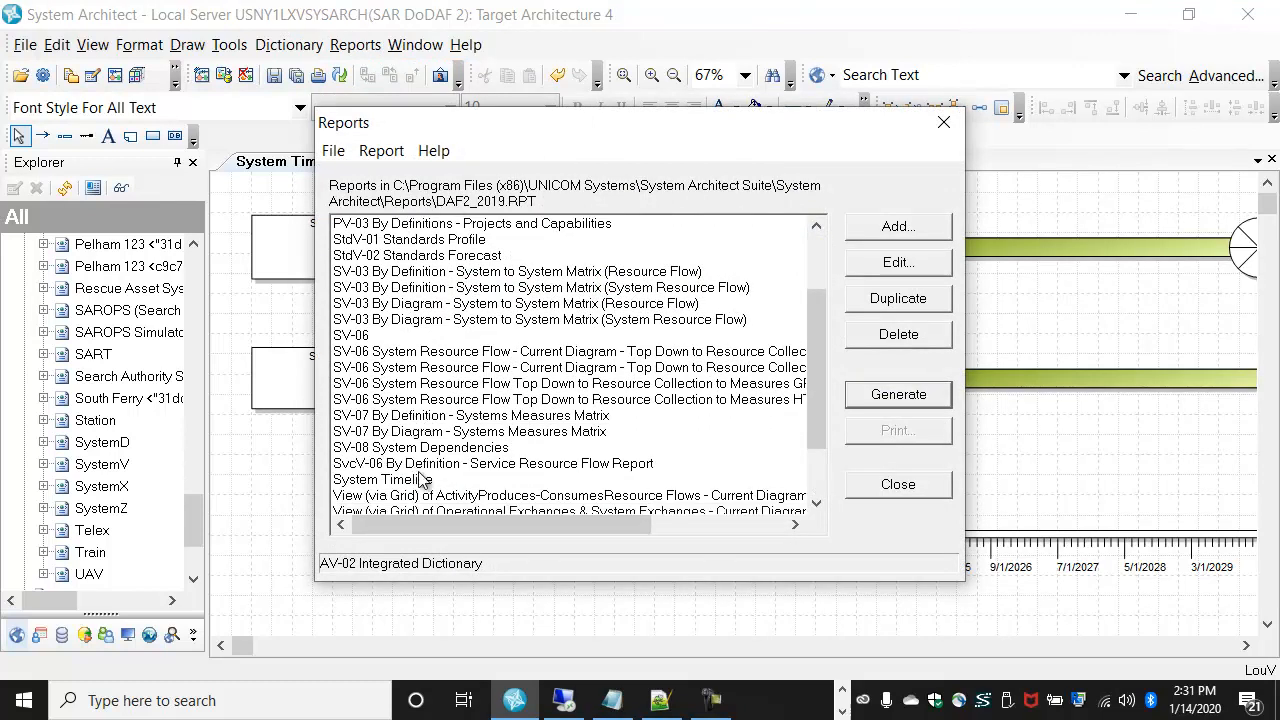
{"action": "left_click", "coordinate": [445, 449]}
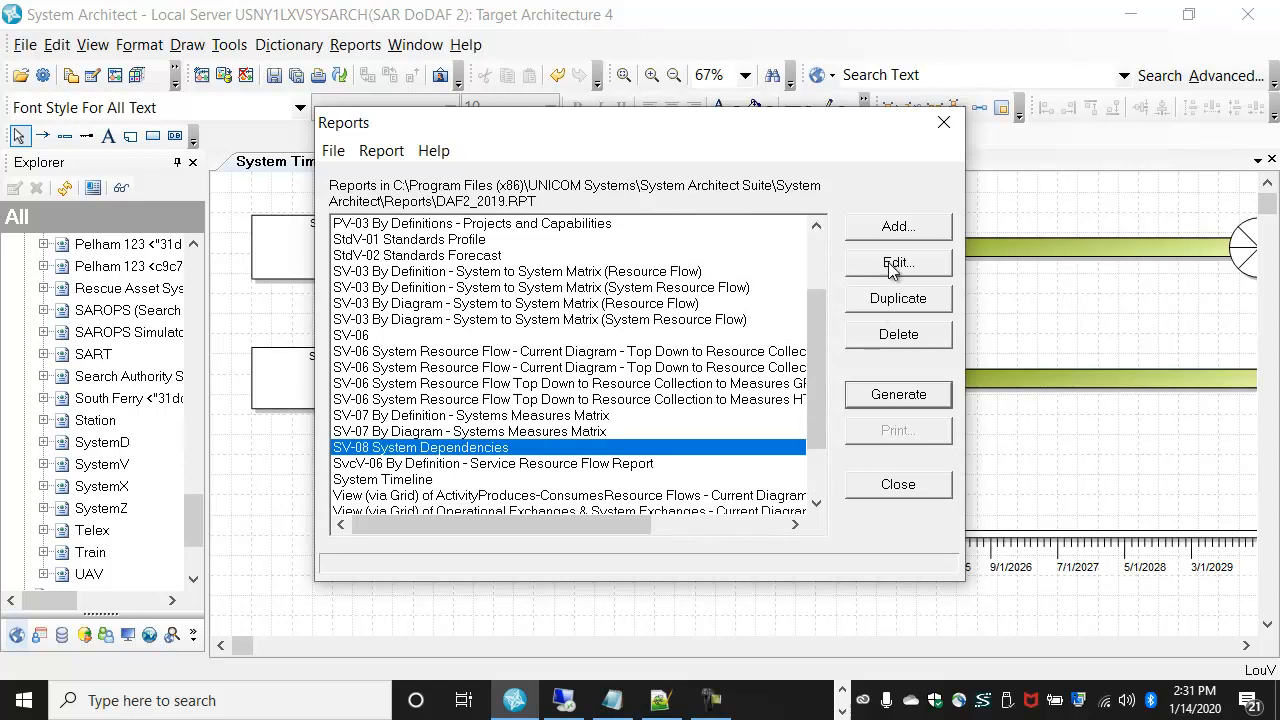
{"action": "left_click", "coordinate": [884, 254]}
{"action": "left_click_drag", "start_coordinate": [767, 29], "coordinate": [686, 30]}
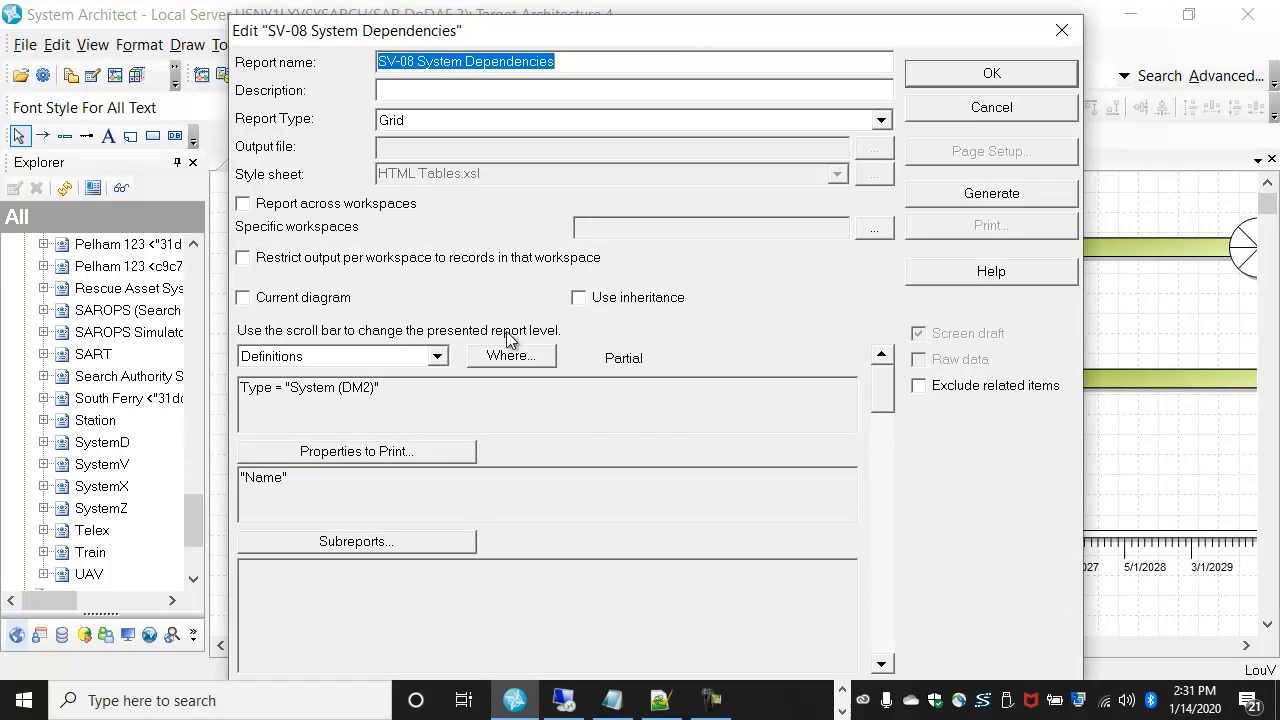
Review the properties to print and the Name labels at the report's System and System Milestone levels.
{"action": "left_click", "coordinate": [405, 453]}
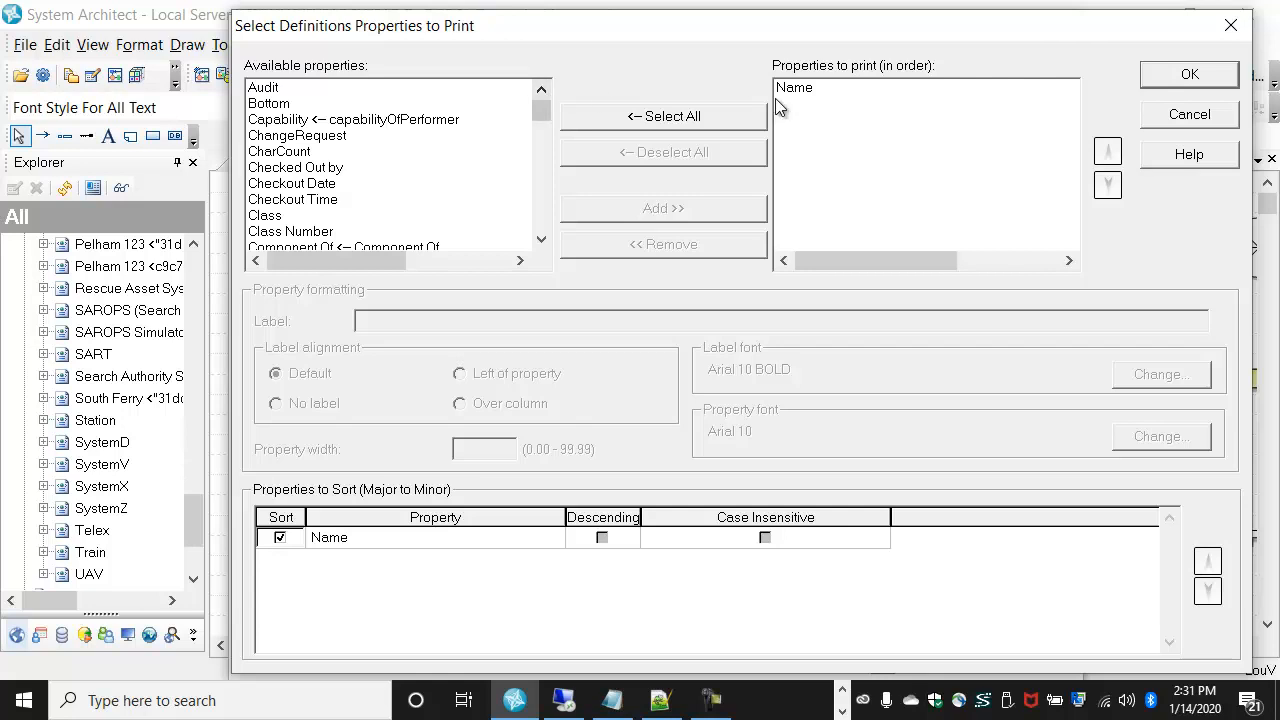
{"action": "left_click", "coordinate": [818, 90]}
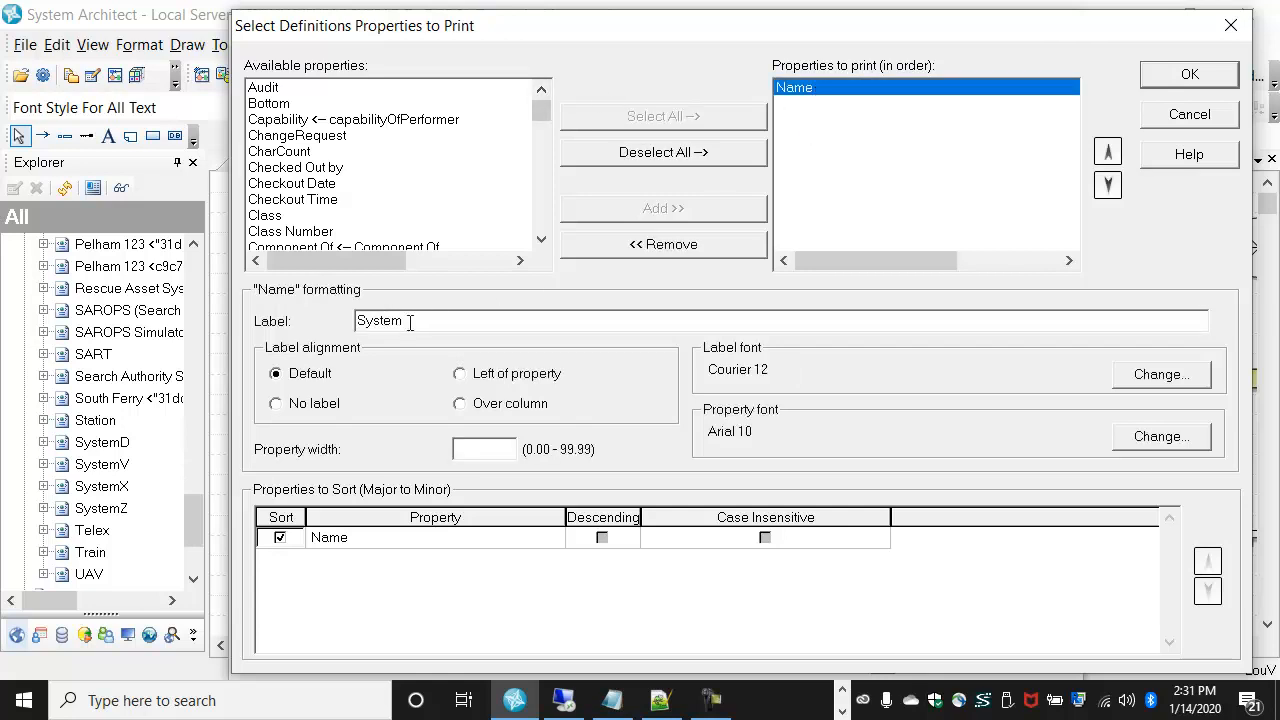
{"action": "left_click", "coordinate": [1189, 75]}
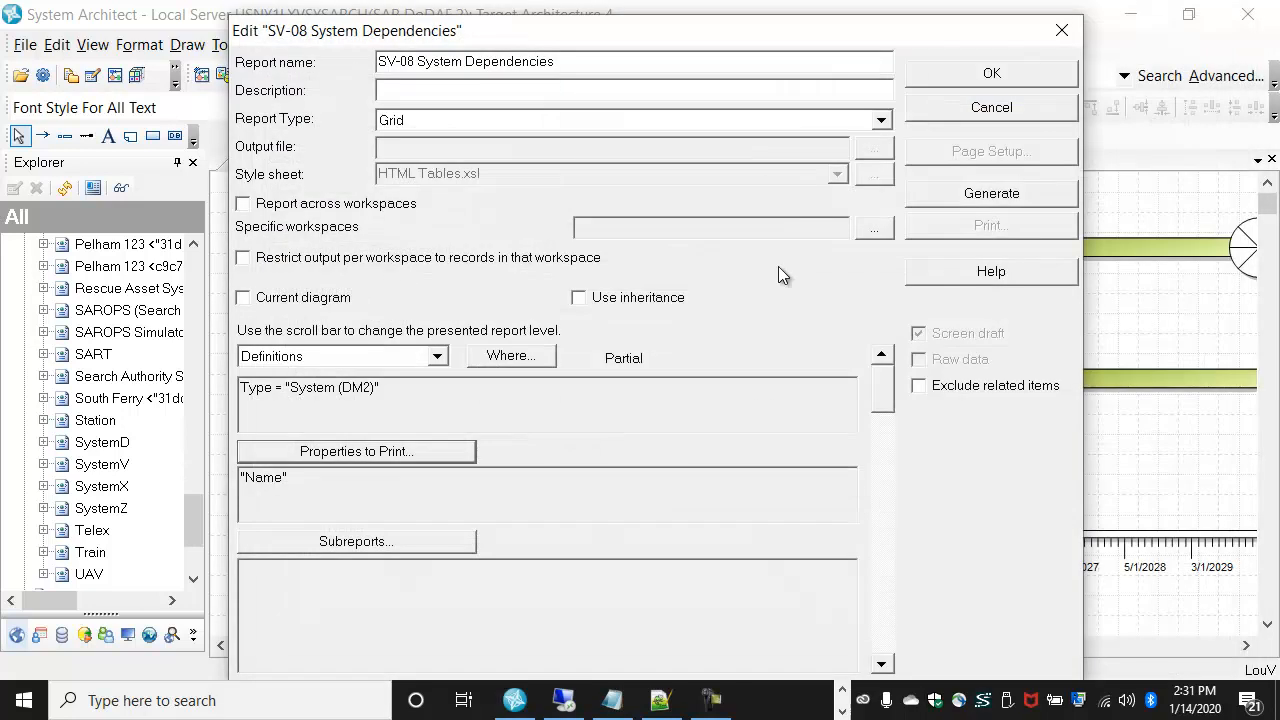
{"action": "left_click", "coordinate": [883, 597]}
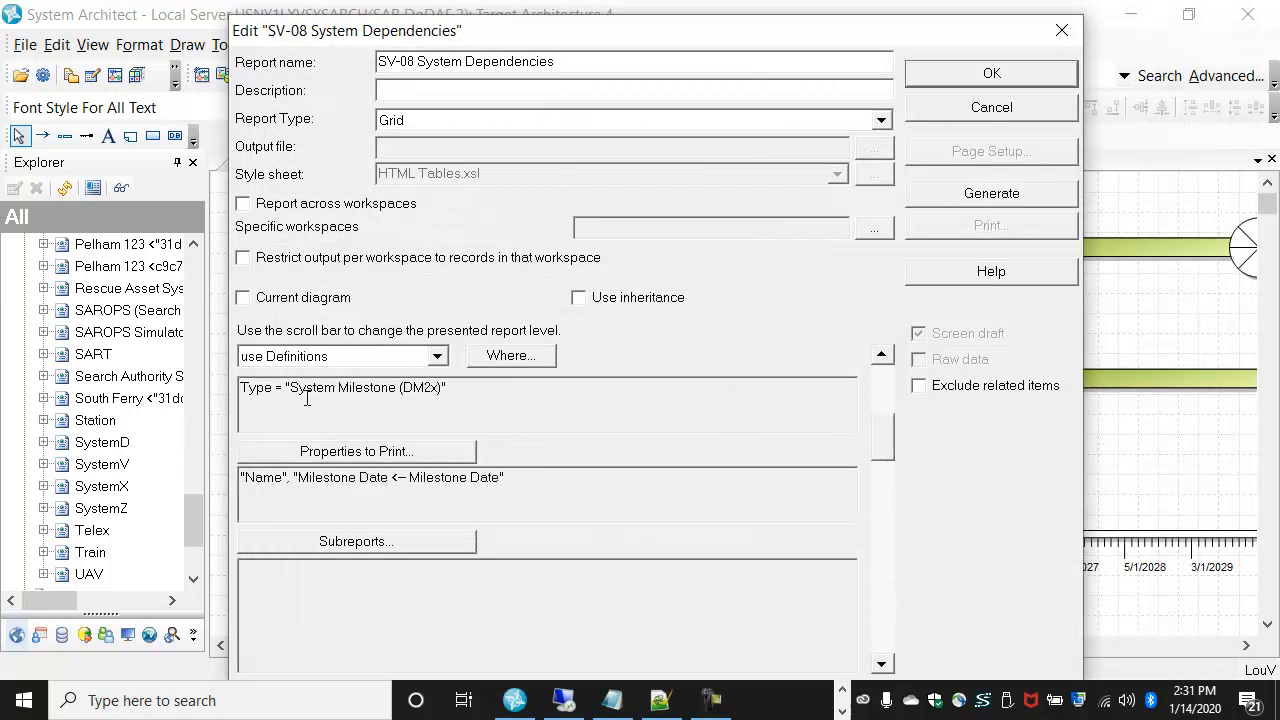
{"action": "left_click", "coordinate": [455, 451]}
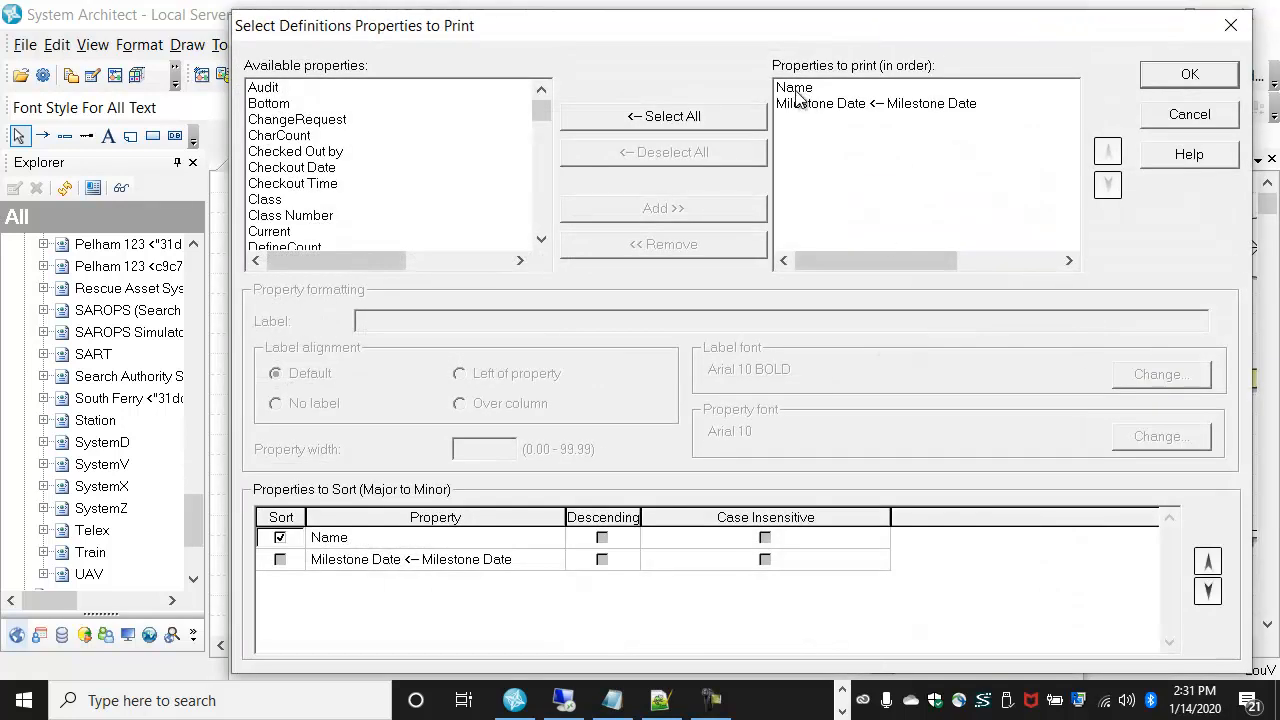
{"action": "left_click", "coordinate": [797, 89]}
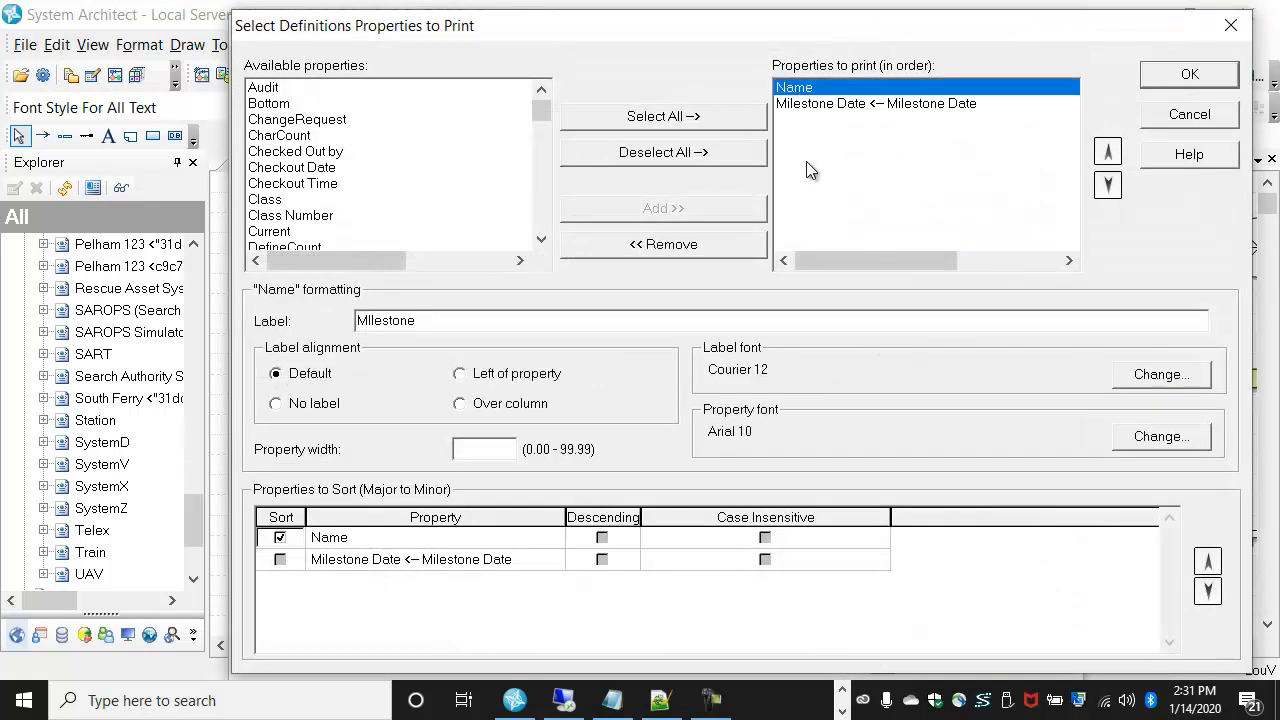
{"action": "left_click", "coordinate": [1186, 115]}
Examine the report's remaining levels, including the object type criteria of the "is parent in" definitions level.
{"action": "left_click", "coordinate": [882, 602]}
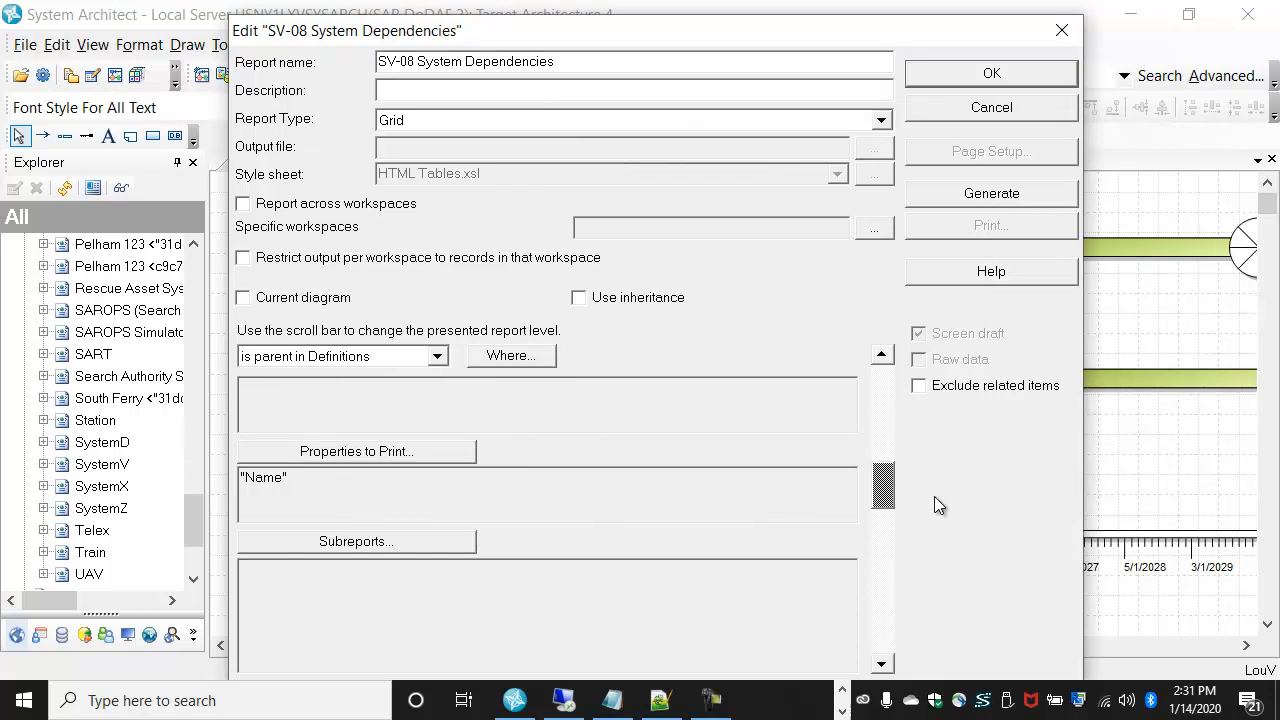
{"action": "left_click", "coordinate": [505, 360]}
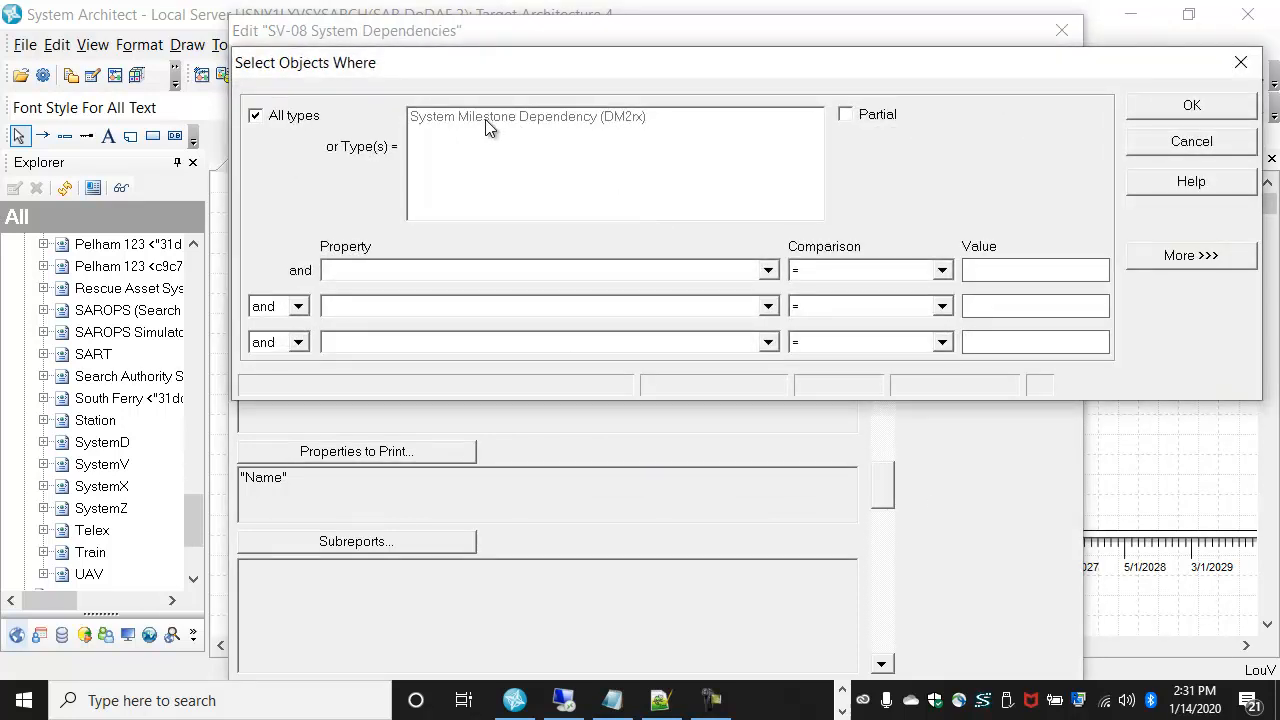
{"action": "left_click", "coordinate": [1178, 141]}
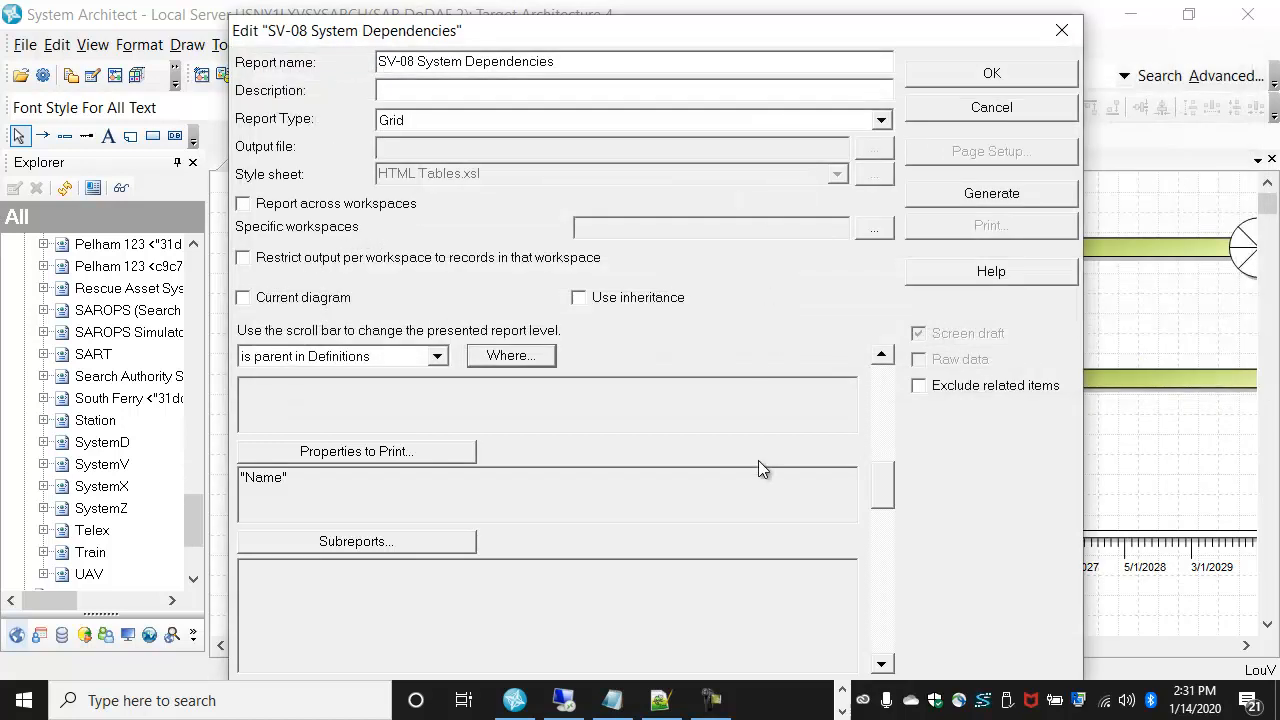
{"action": "left_click", "coordinate": [890, 628]}
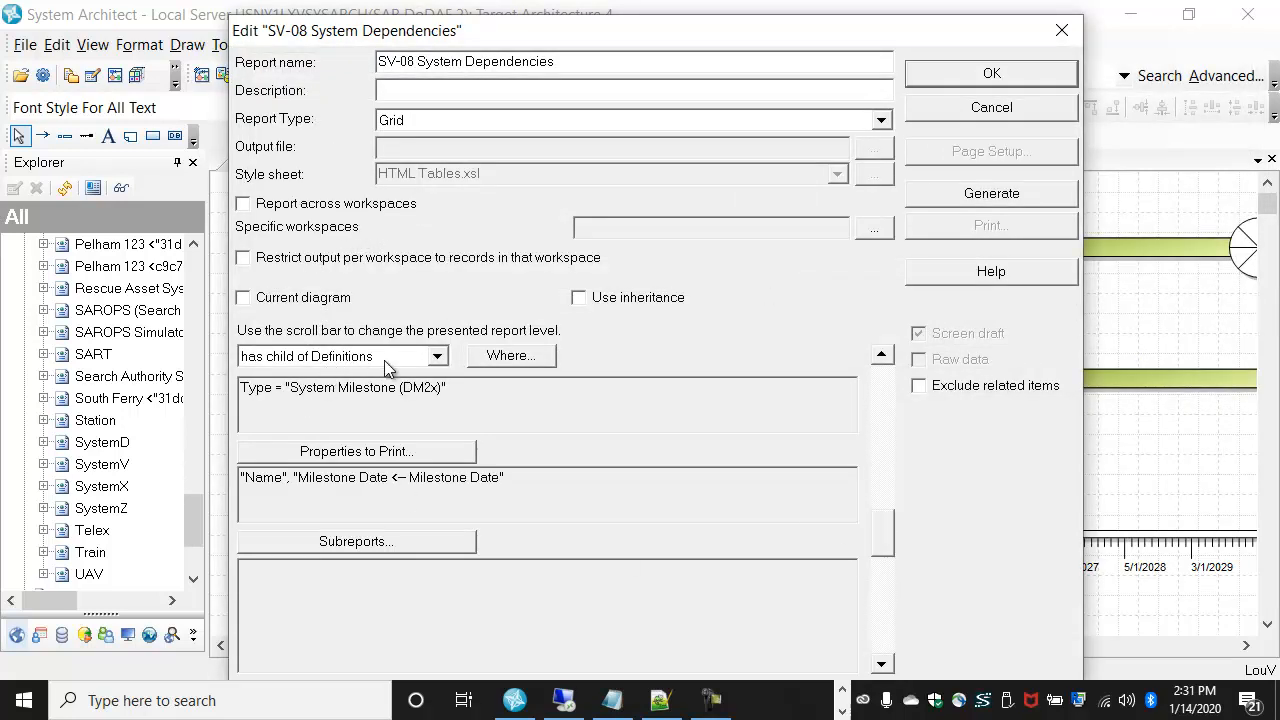
{"action": "left_click", "coordinate": [882, 636]}
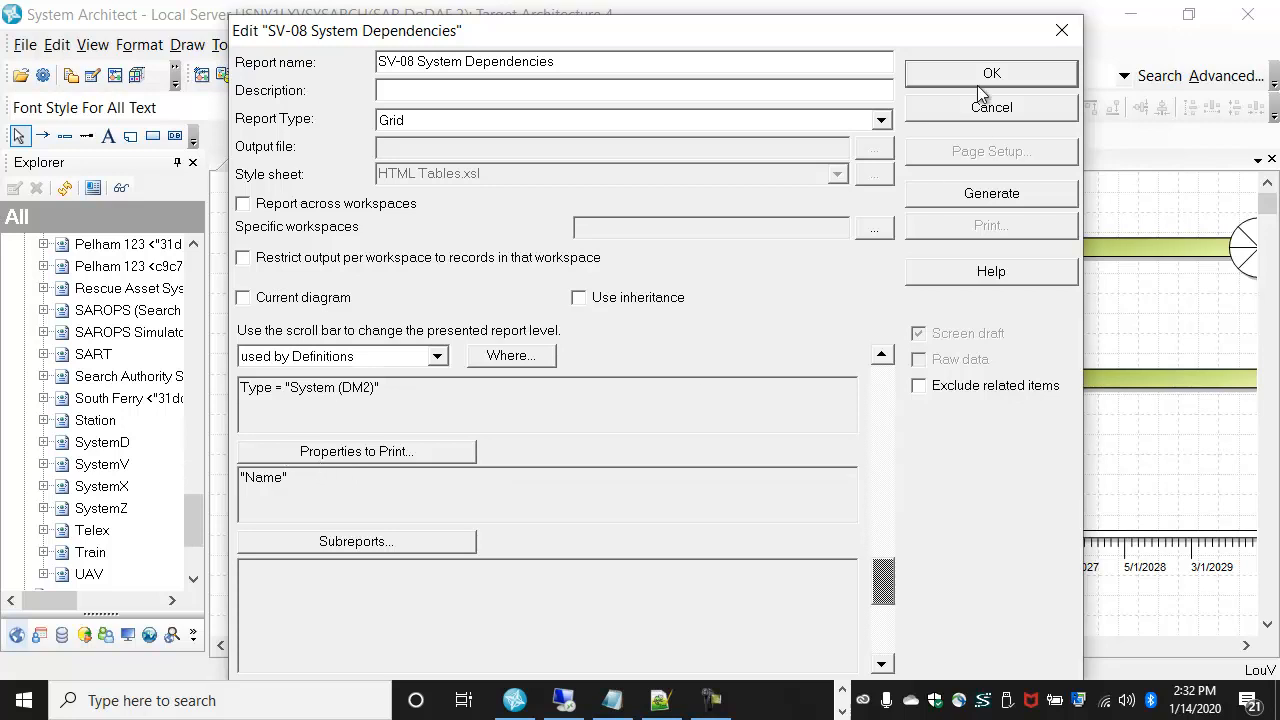
Generate the SV-08 System Dependencies report as a grid and close the report definition and report list, saving the changes.
{"action": "left_click", "coordinate": [995, 196]}
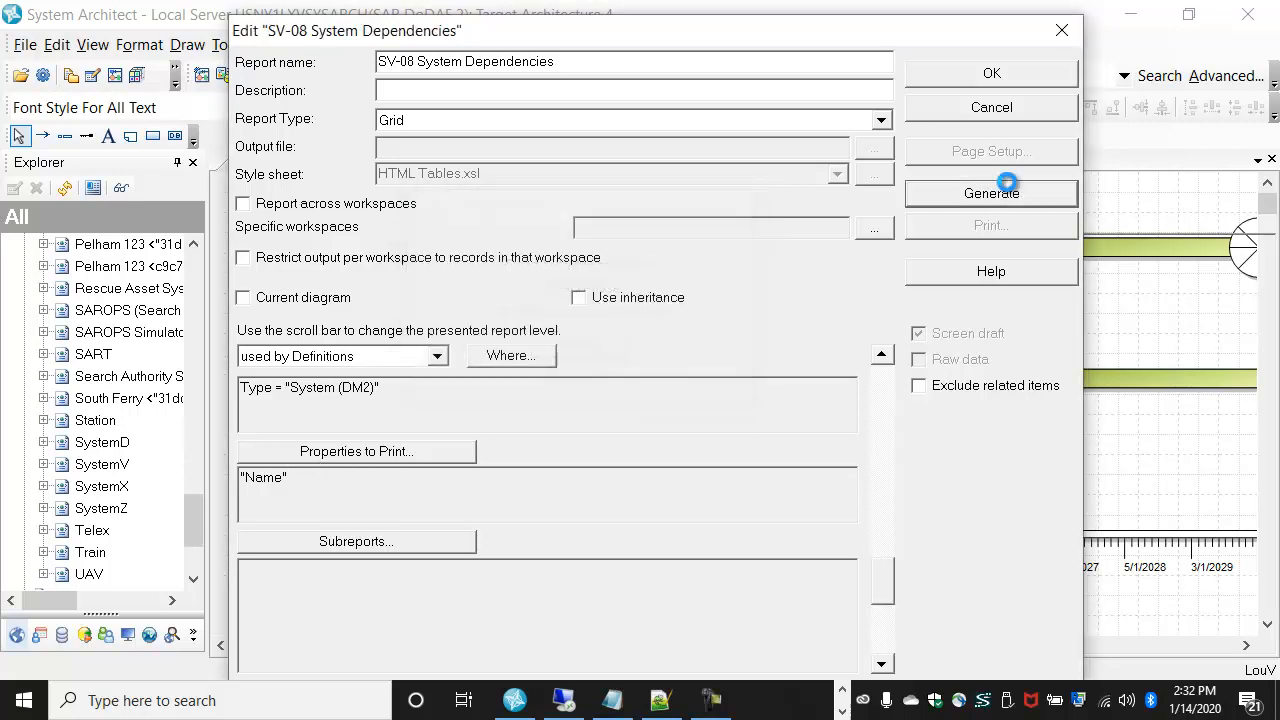
{"action": "left_click_drag", "start_coordinate": [922, 36], "coordinate": [752, 72]}
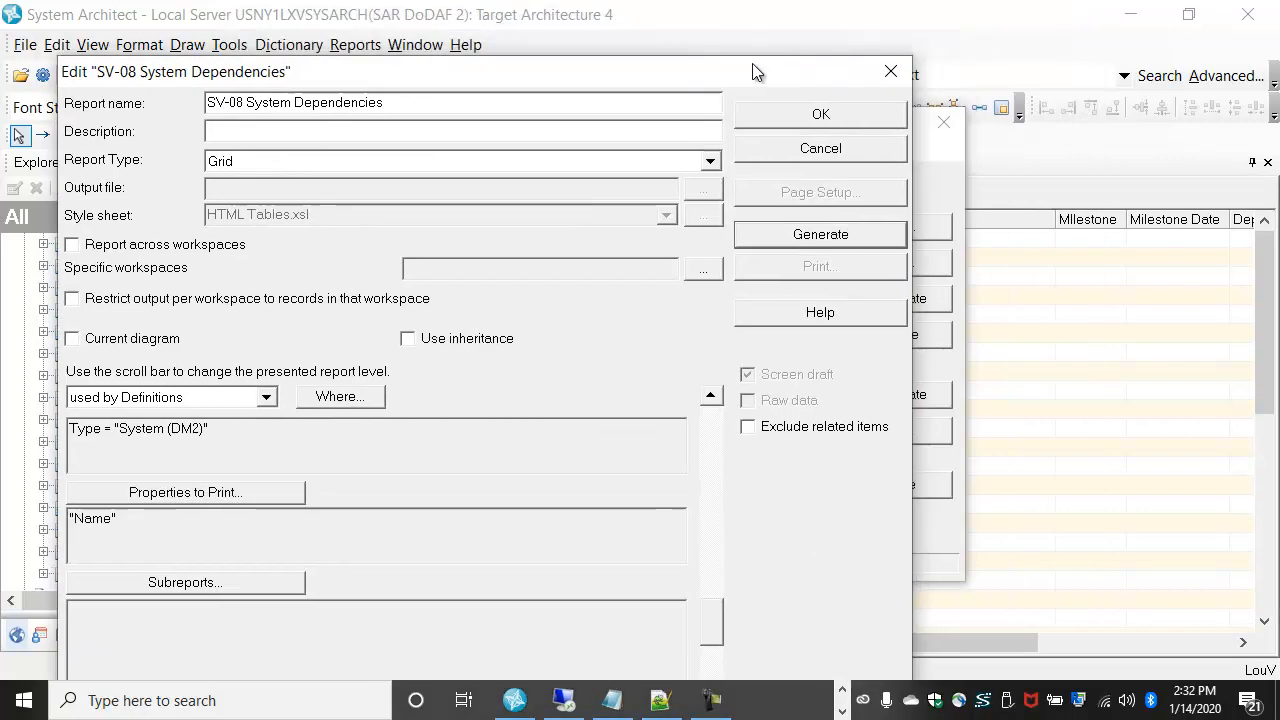
{"action": "left_click", "coordinate": [820, 115]}
{"action": "left_click", "coordinate": [898, 484]}
{"action": "left_click", "coordinate": [614, 448]}
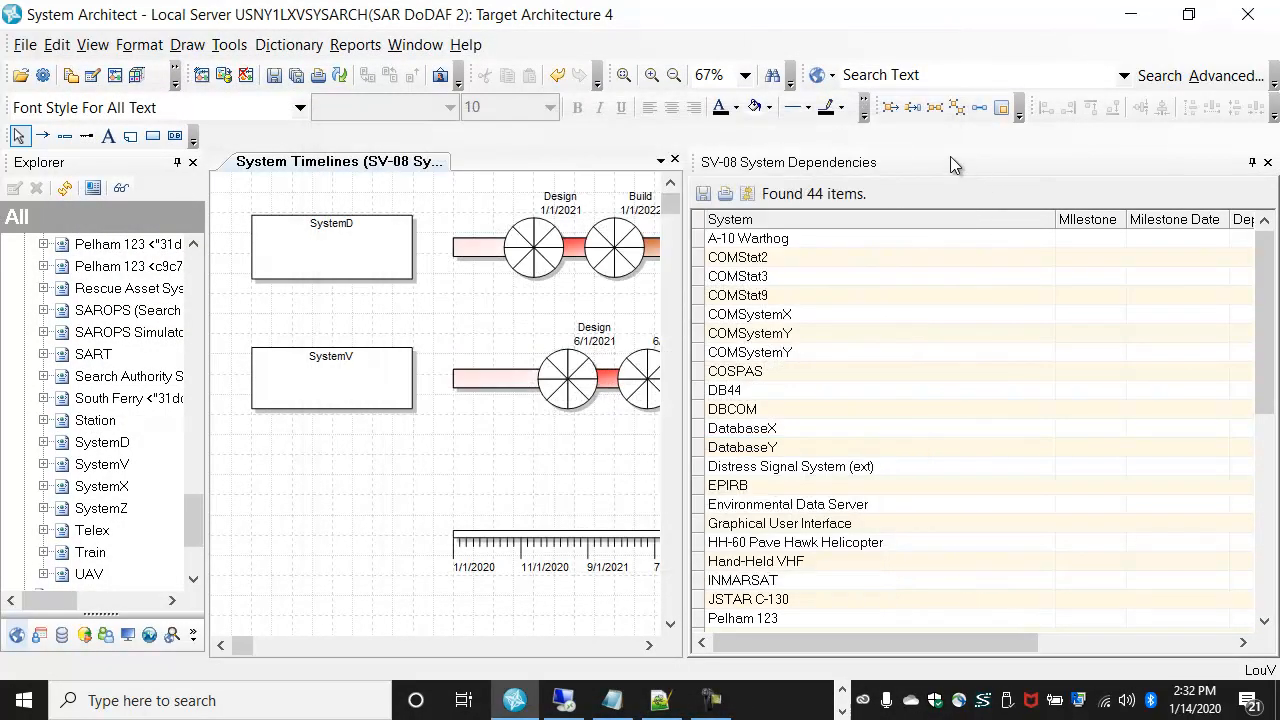
Undock and enlarge the grid report, examine the SystemD and SystemV milestone and dependency rows, and close the report.
{"action": "left_click_drag", "start_coordinate": [904, 165], "coordinate": [471, 78]}
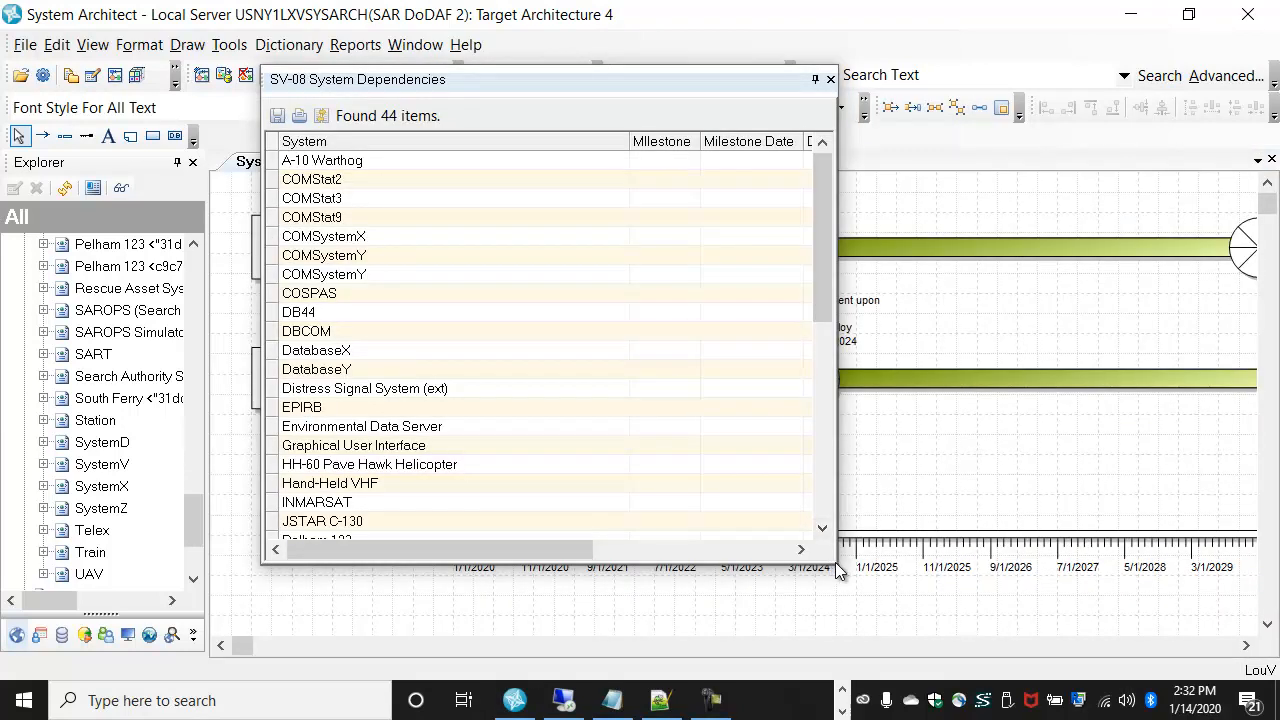
{"action": "left_click_drag", "start_coordinate": [1238, 620], "coordinate": [1230, 627]}
{"action": "left_click_drag", "start_coordinate": [1216, 307], "coordinate": [1209, 503]}
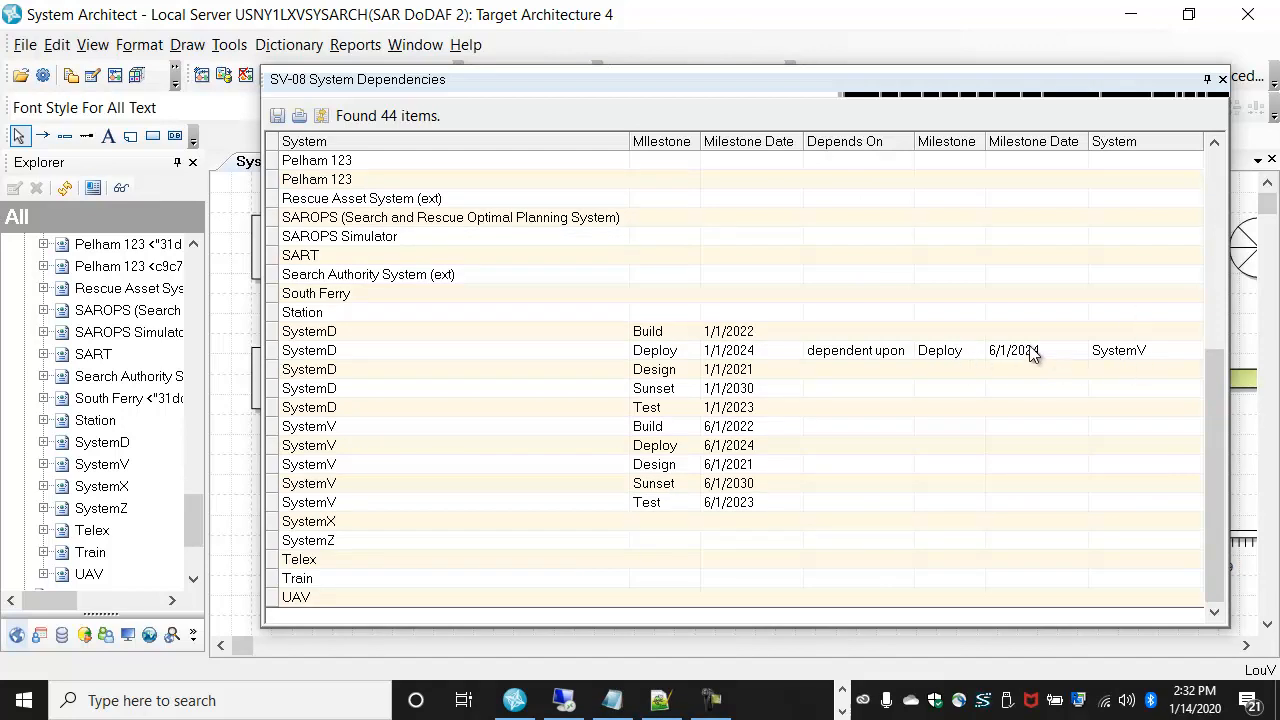
{"action": "left_click", "coordinate": [1222, 79]}
Reopen the SV-08 System Dependencies report for editing and set its report type to HTML.
{"action": "left_click", "coordinate": [360, 46]}
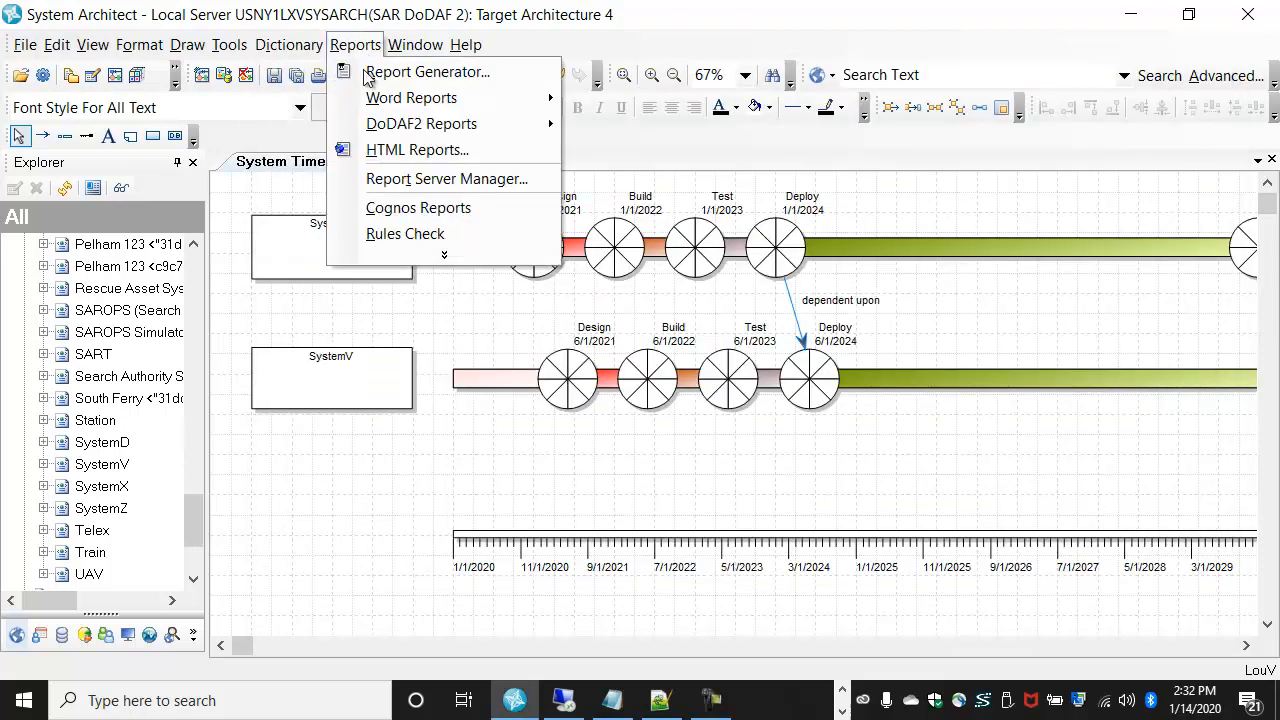
{"action": "left_click", "coordinate": [372, 74]}
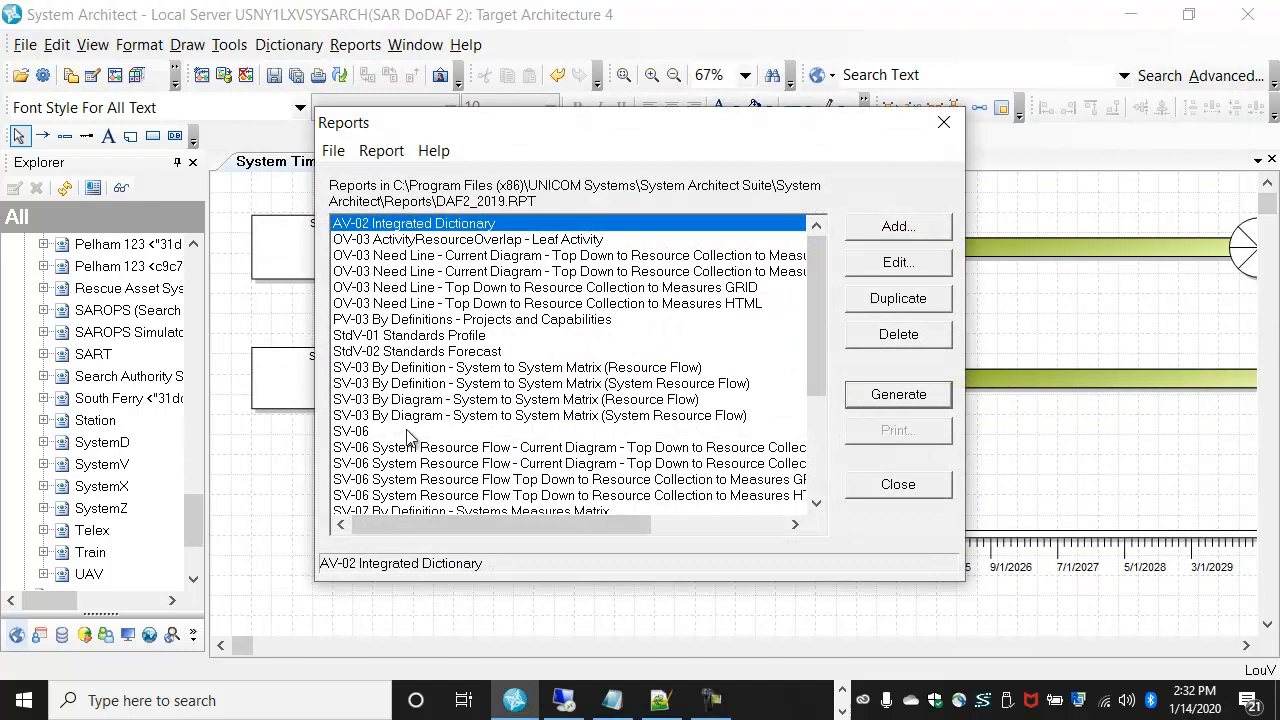
{"action": "scroll", "coordinate": [452, 452], "scroll_direction": "down", "scroll_amount": 2}
{"action": "left_click", "coordinate": [452, 450]}
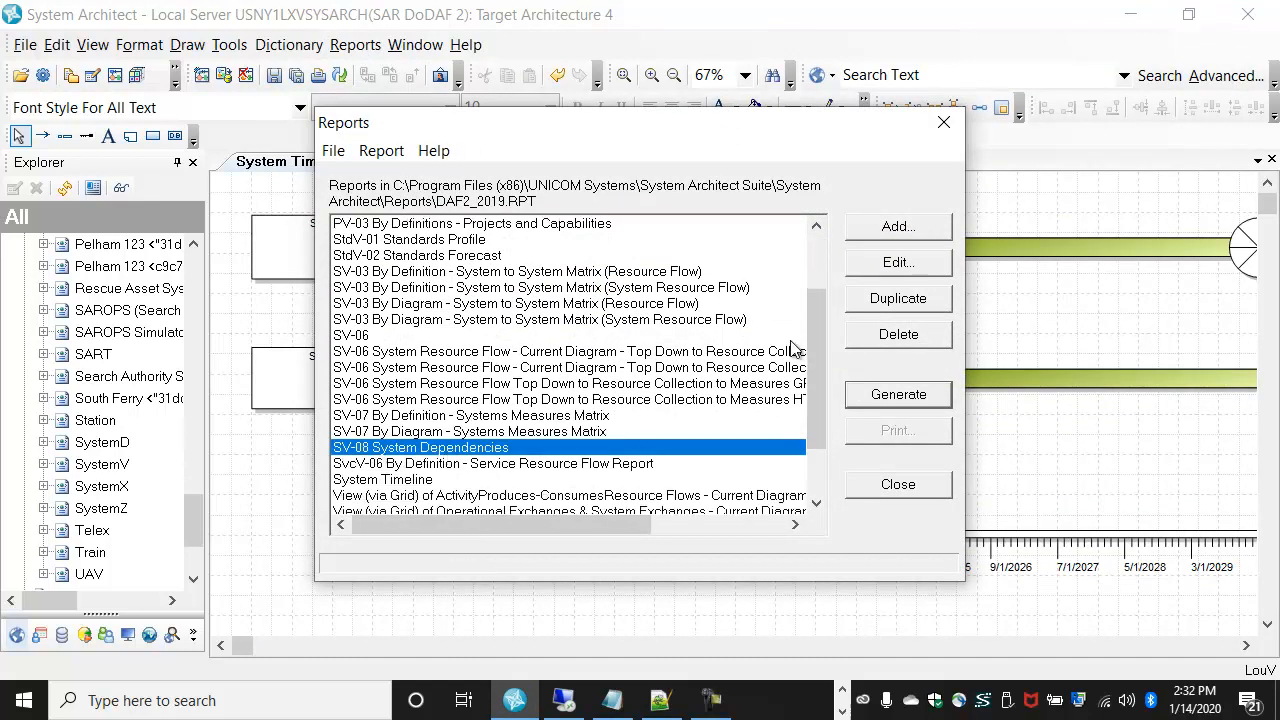
{"action": "left_click", "coordinate": [897, 263]}
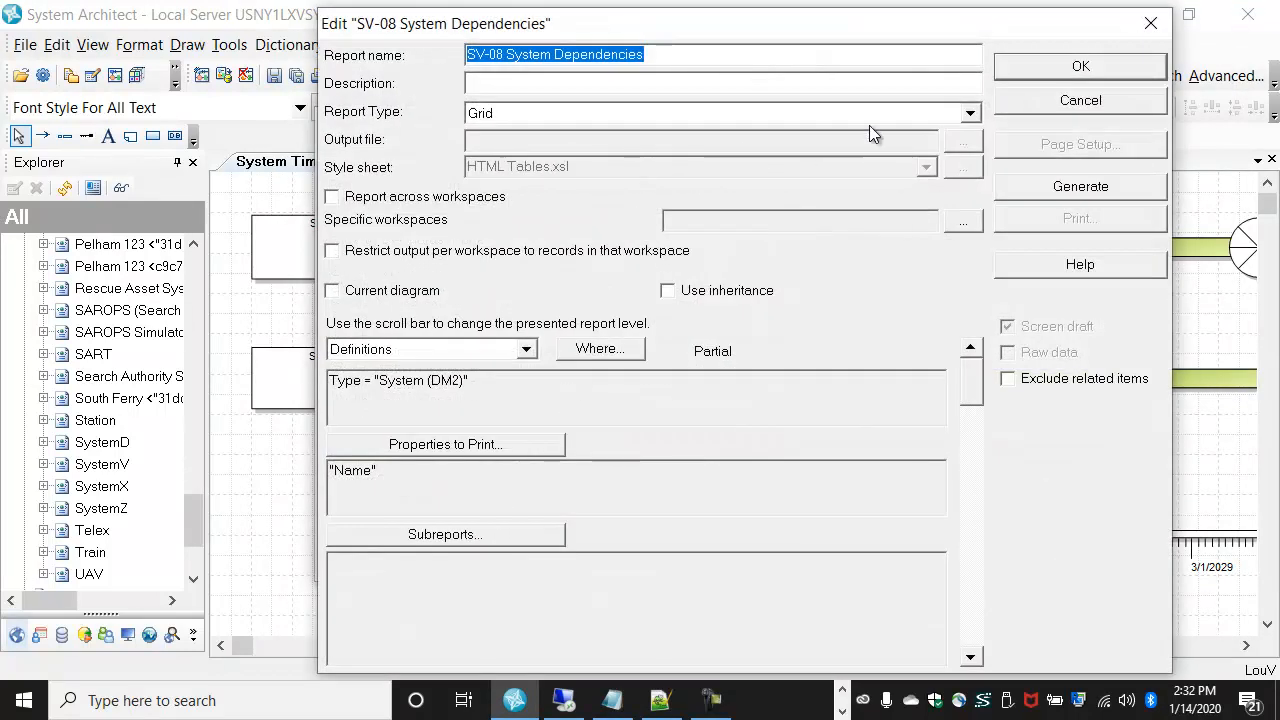
{"action": "left_click", "coordinate": [970, 113]}
{"action": "left_click", "coordinate": [706, 148]}
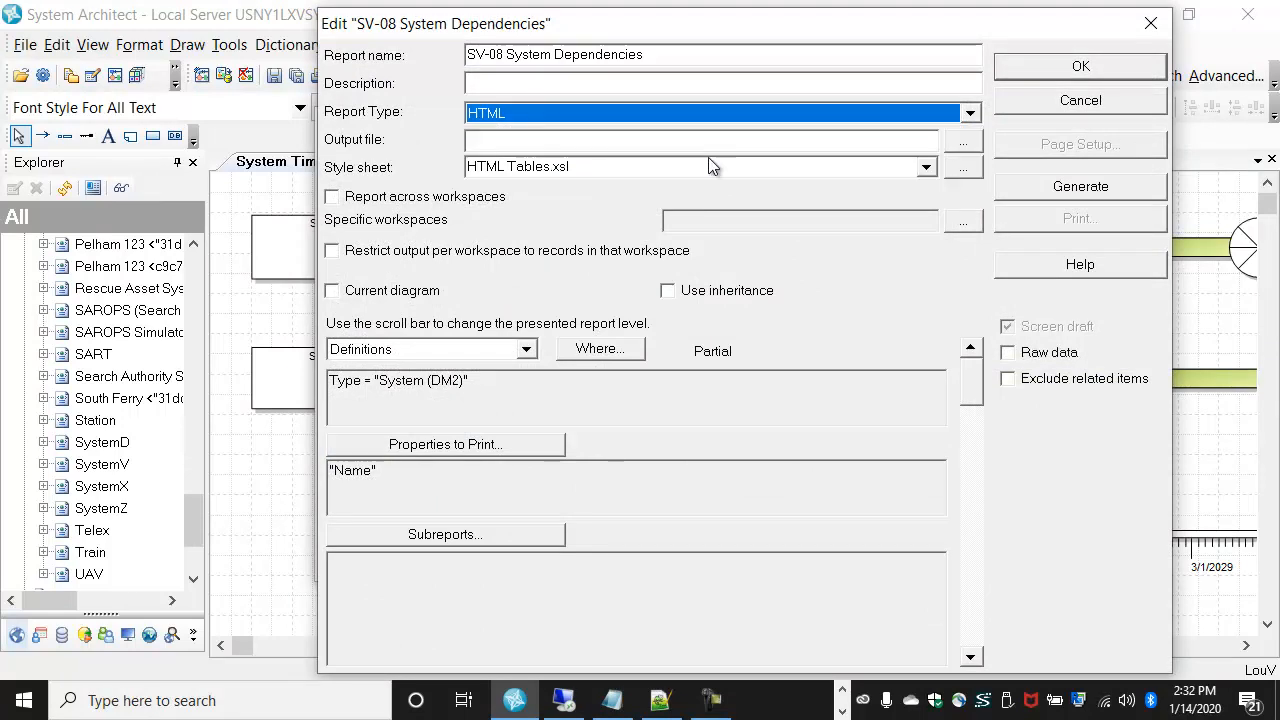
Set the report's output file to SystemTimelineDependencies on the Desktop and generate the HTML report.
{"action": "left_click", "coordinate": [962, 142]}
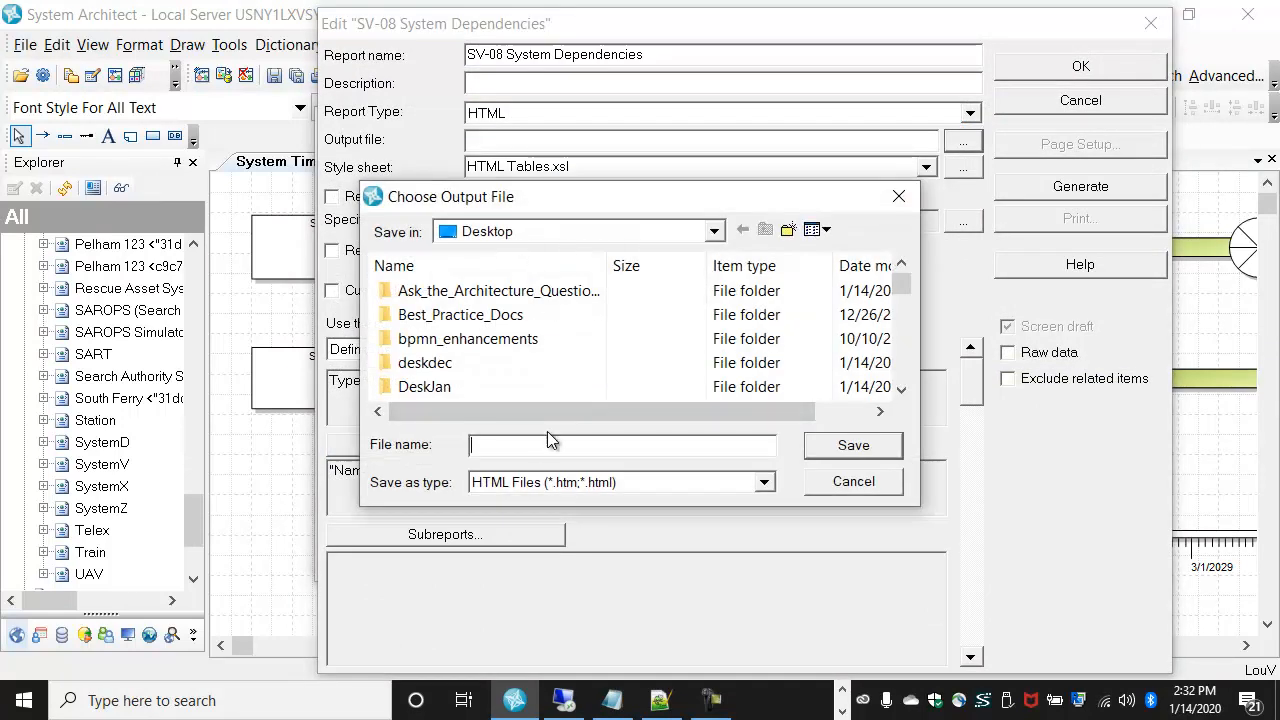
{"action": "type", "text": "SystemT"}
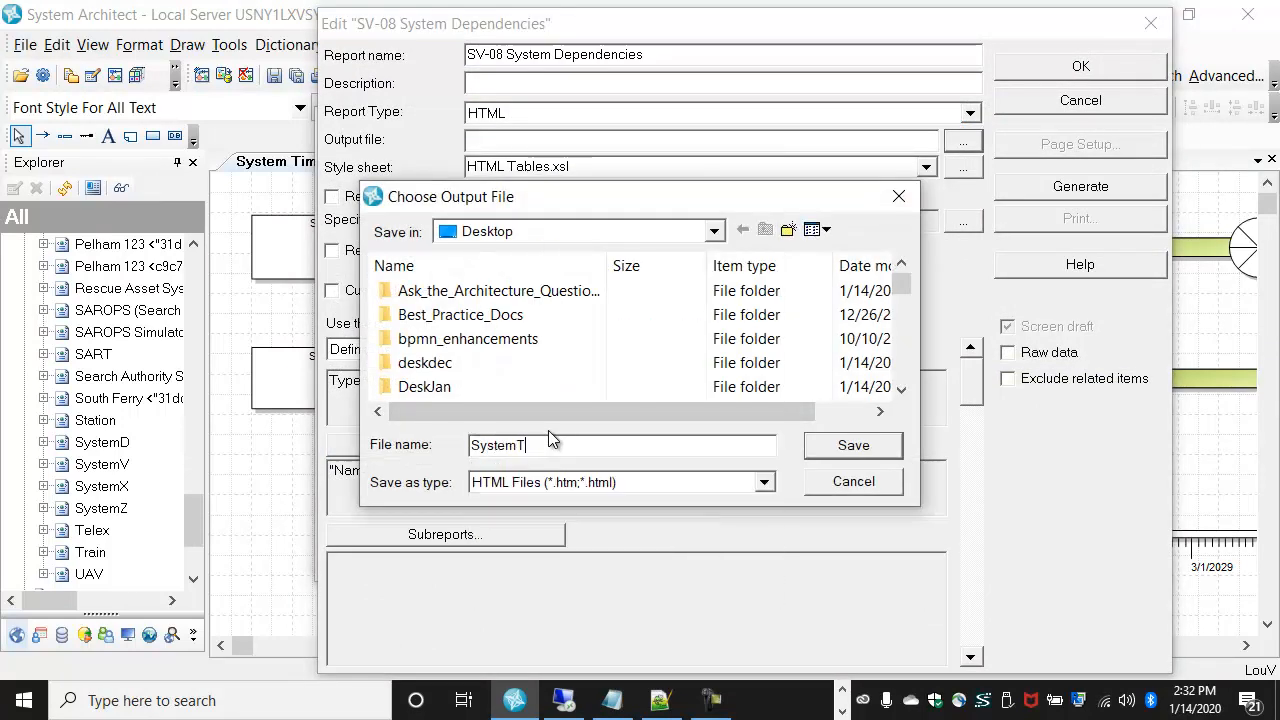
{"action": "type", "text": "imelineDependencies"}
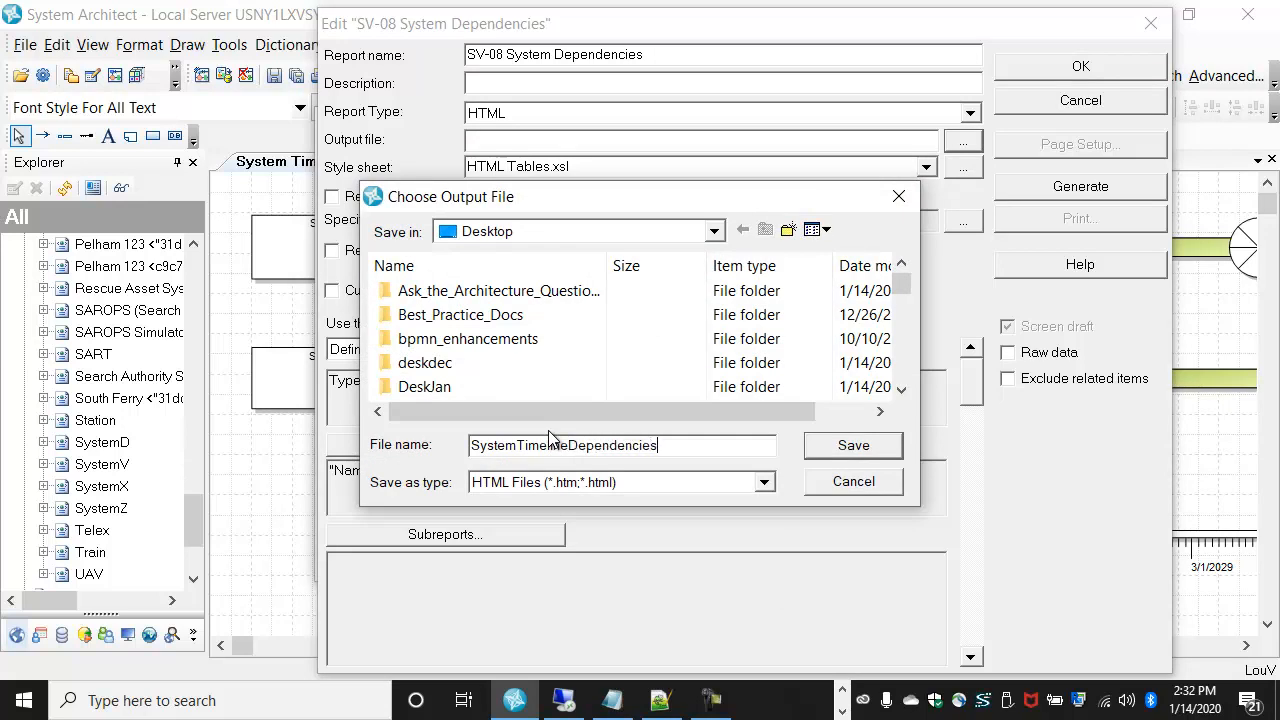
{"action": "left_click", "coordinate": [864, 446]}
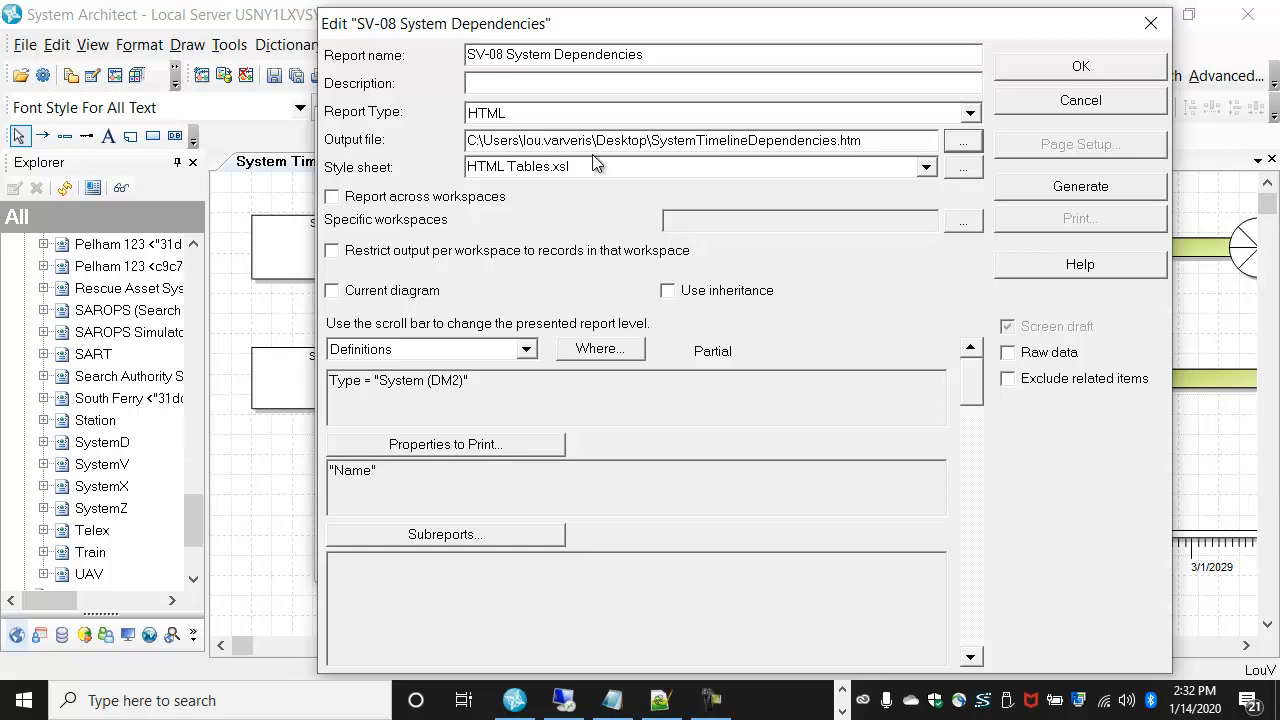
{"action": "left_click", "coordinate": [1078, 187]}
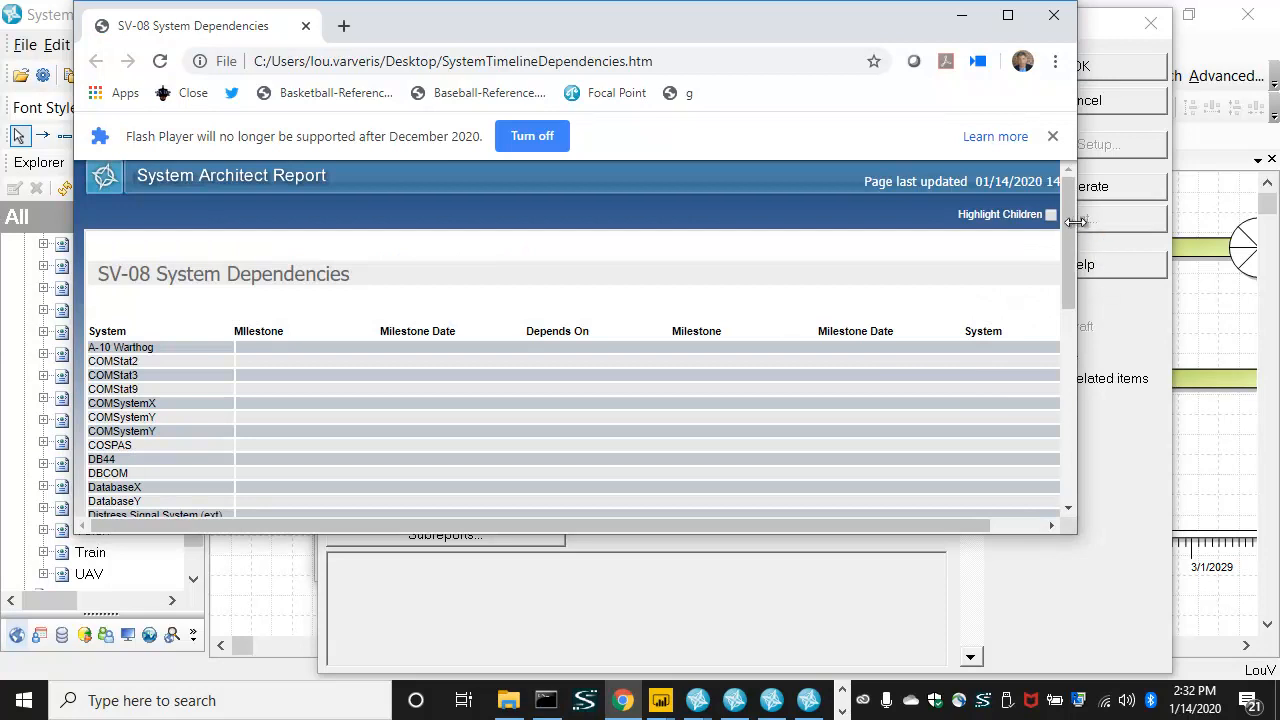
Examine the SystemD and SystemV milestone and dependency rows in the generated HTML report and close the browser window.
{"action": "left_click_drag", "start_coordinate": [1069, 228], "coordinate": [1076, 430]}
{"action": "left_click_drag", "start_coordinate": [522, 522], "coordinate": [435, 540]}
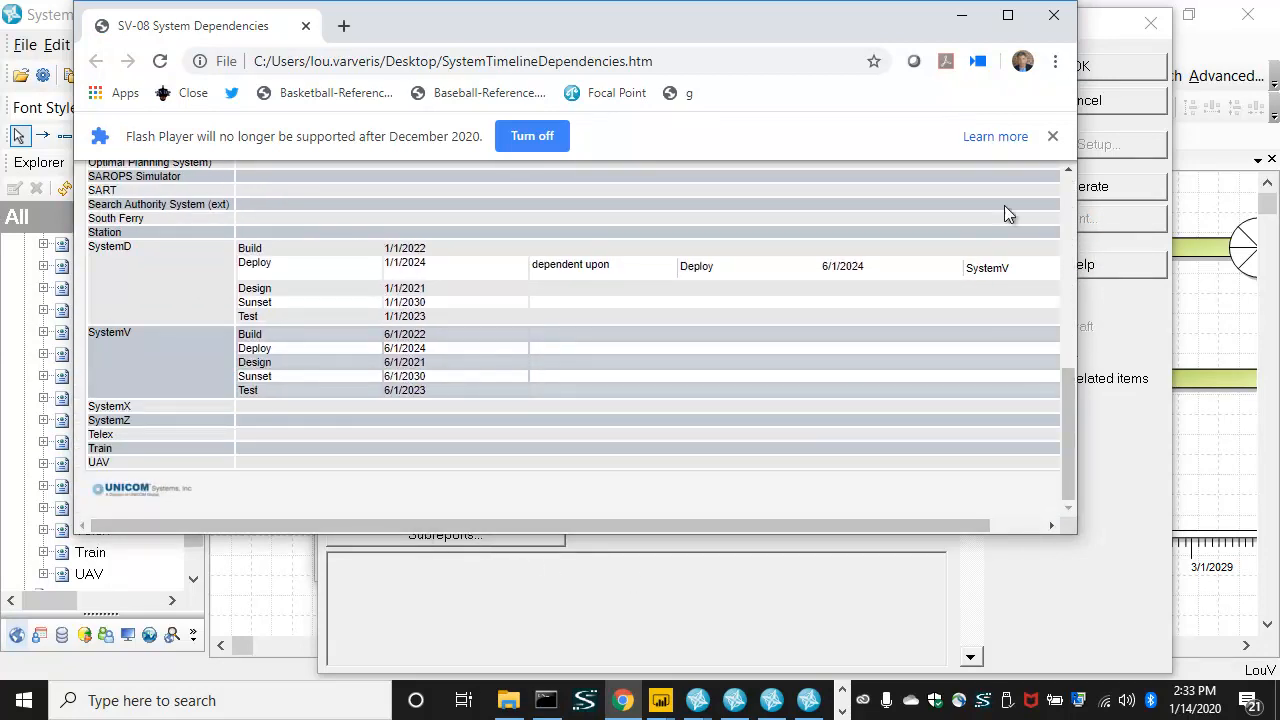
{"action": "left_click", "coordinate": [1053, 15]}
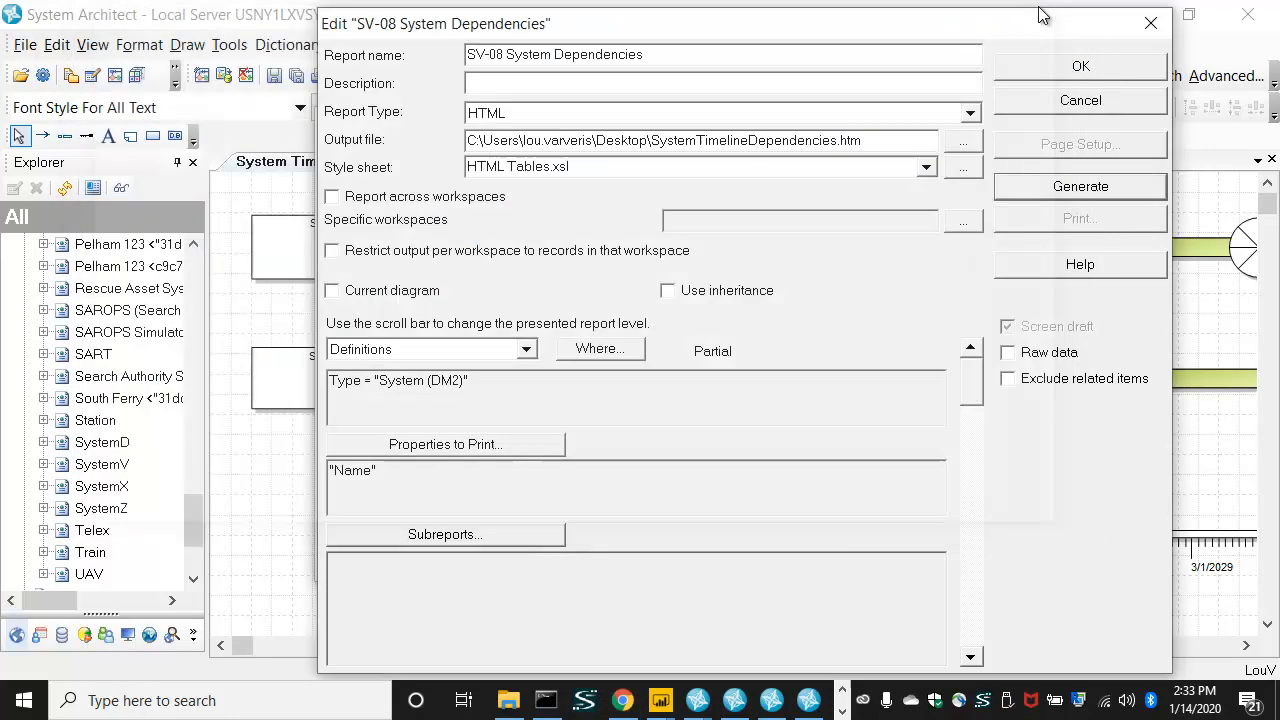
Accept the SV-08 System Dependencies report definition and close the reports list without saving changes to DAF2_2019.RPT.
{"action": "left_click", "coordinate": [1080, 67]}
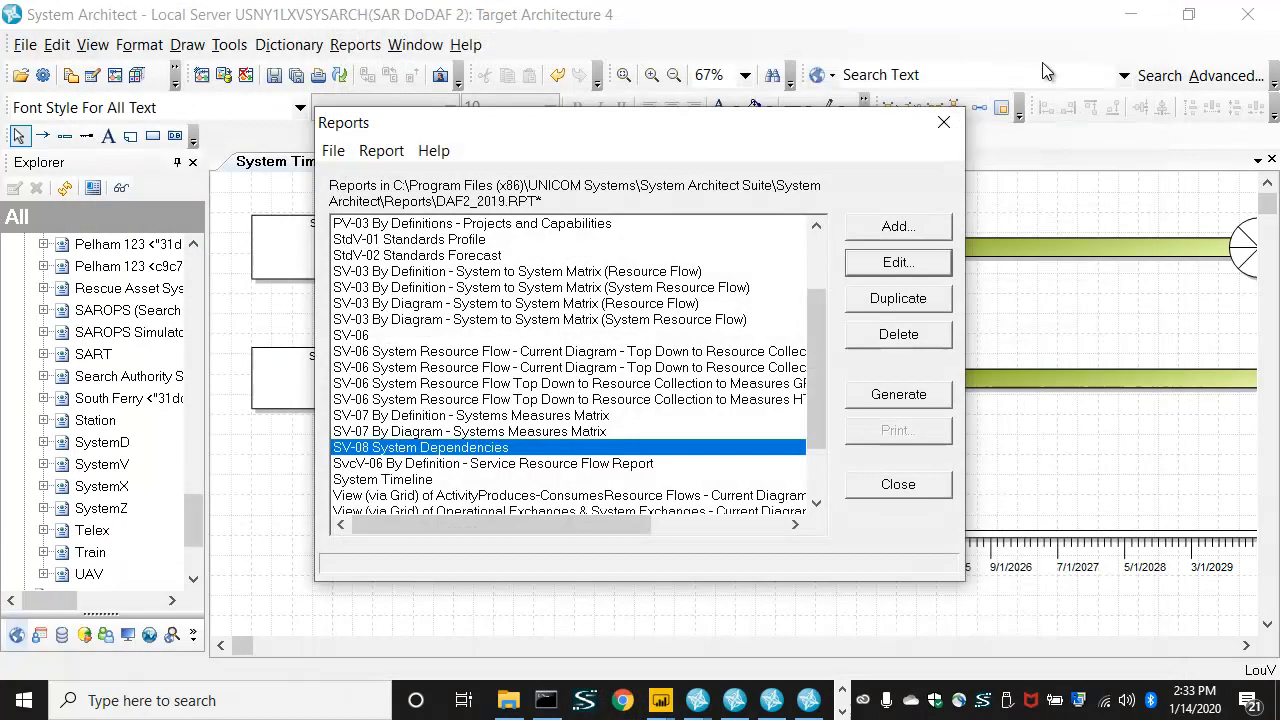
{"action": "left_click", "coordinate": [946, 124]}
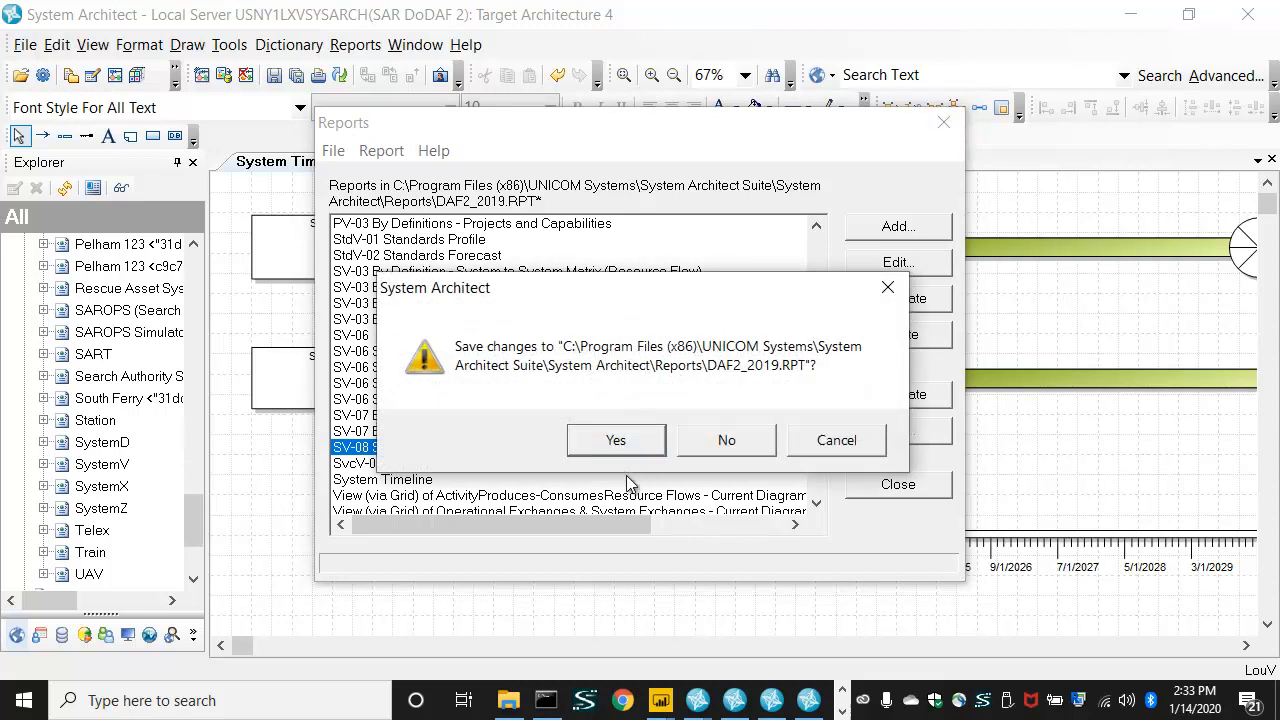
{"action": "left_click", "coordinate": [749, 436]}
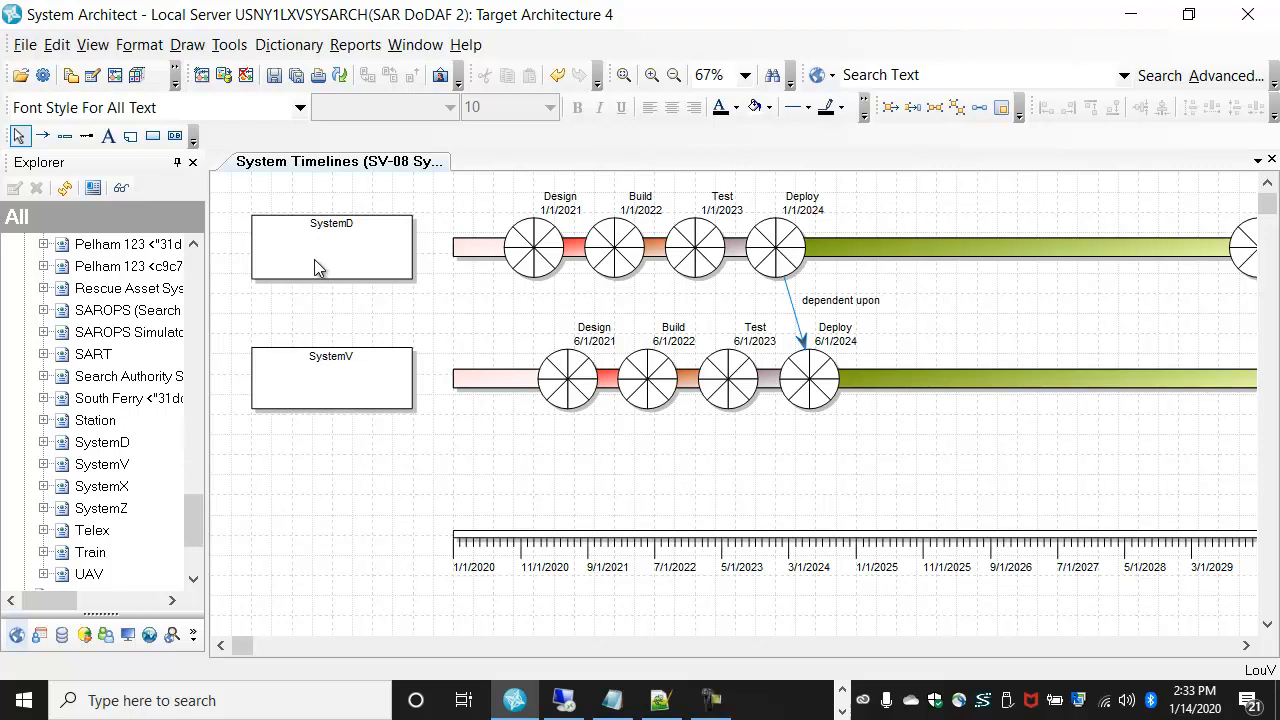
Open SystemD's definition from its timeline and examine its list of milestones and dates.
{"action": "double_click", "coordinate": [903, 263]}
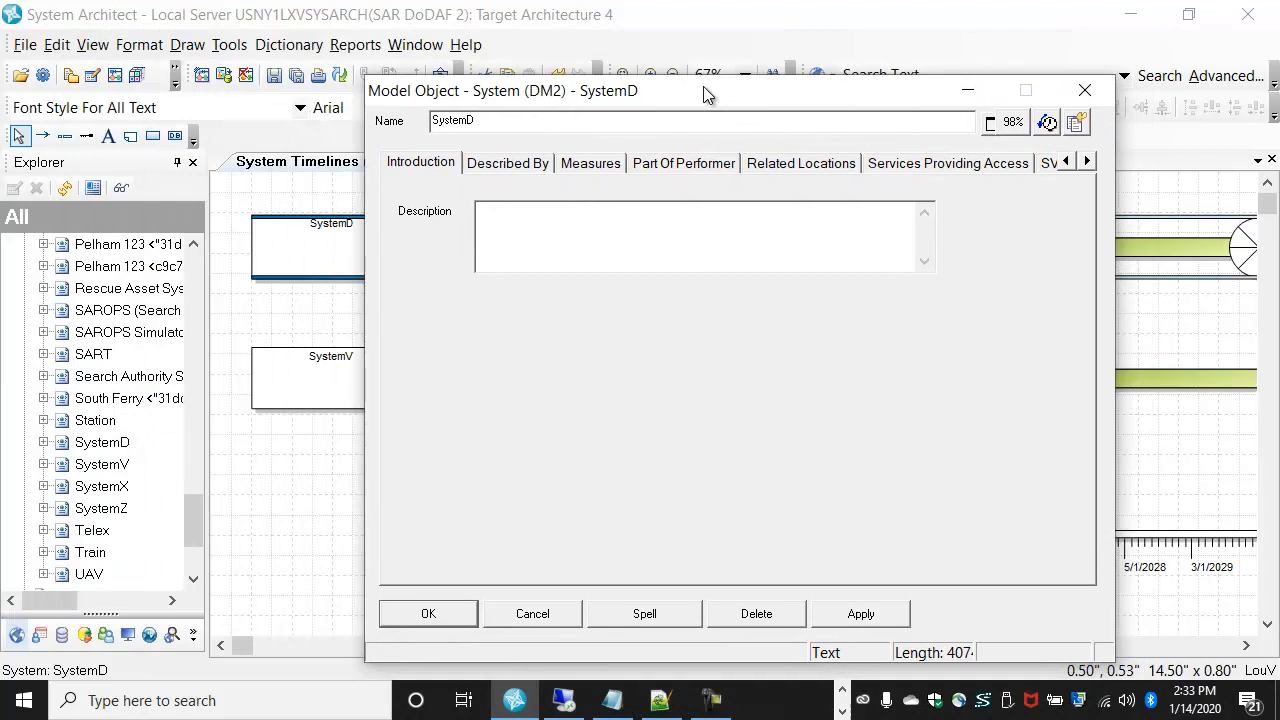
{"action": "left_click_drag", "start_coordinate": [703, 86], "coordinate": [697, 85]}
{"action": "left_click", "coordinate": [1084, 160]}
{"action": "left_click", "coordinate": [1084, 160]}
{"action": "left_click", "coordinate": [1084, 160]}
{"action": "left_click", "coordinate": [1084, 160]}
{"action": "left_click", "coordinate": [1084, 160]}
{"action": "left_click", "coordinate": [1084, 160]}
{"action": "left_click", "coordinate": [1084, 160]}
{"action": "left_click", "coordinate": [1084, 161]}
{"action": "left_click", "coordinate": [1084, 161]}
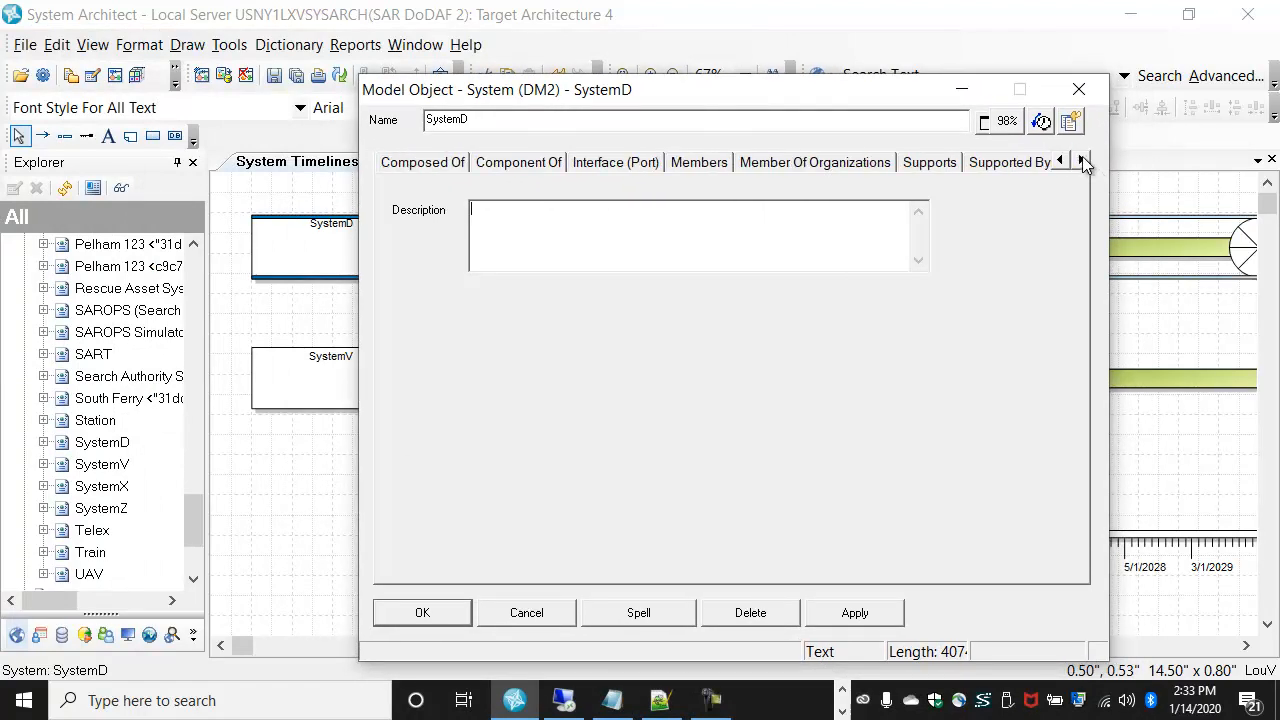
{"action": "left_click", "coordinate": [1084, 161]}
{"action": "left_click", "coordinate": [1084, 161]}
{"action": "left_click", "coordinate": [1084, 161]}
{"action": "left_click", "coordinate": [1084, 161]}
{"action": "left_click", "coordinate": [1083, 162]}
{"action": "left_click", "coordinate": [1003, 165]}
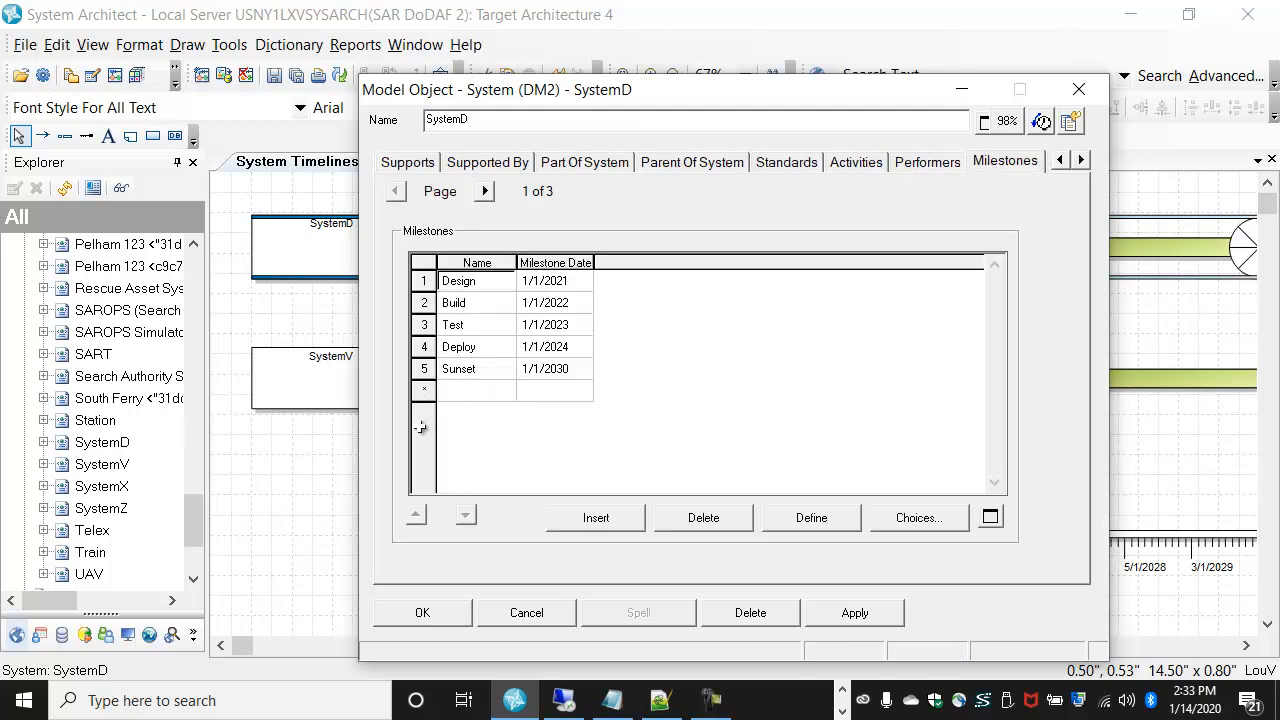
Inspect the Design milestone's definition from SystemD's milestone list, and close both definitions.
{"action": "left_click", "coordinate": [848, 520]}
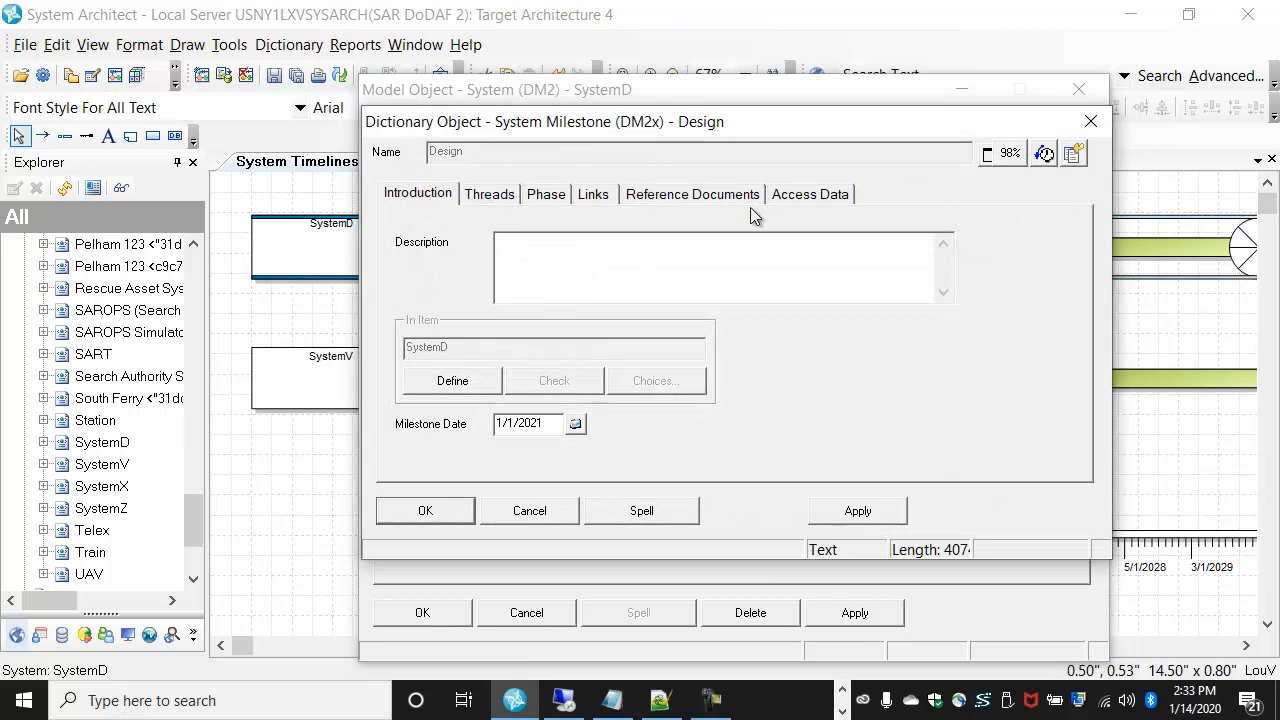
{"action": "left_click", "coordinate": [1090, 120]}
{"action": "left_click", "coordinate": [1078, 89]}
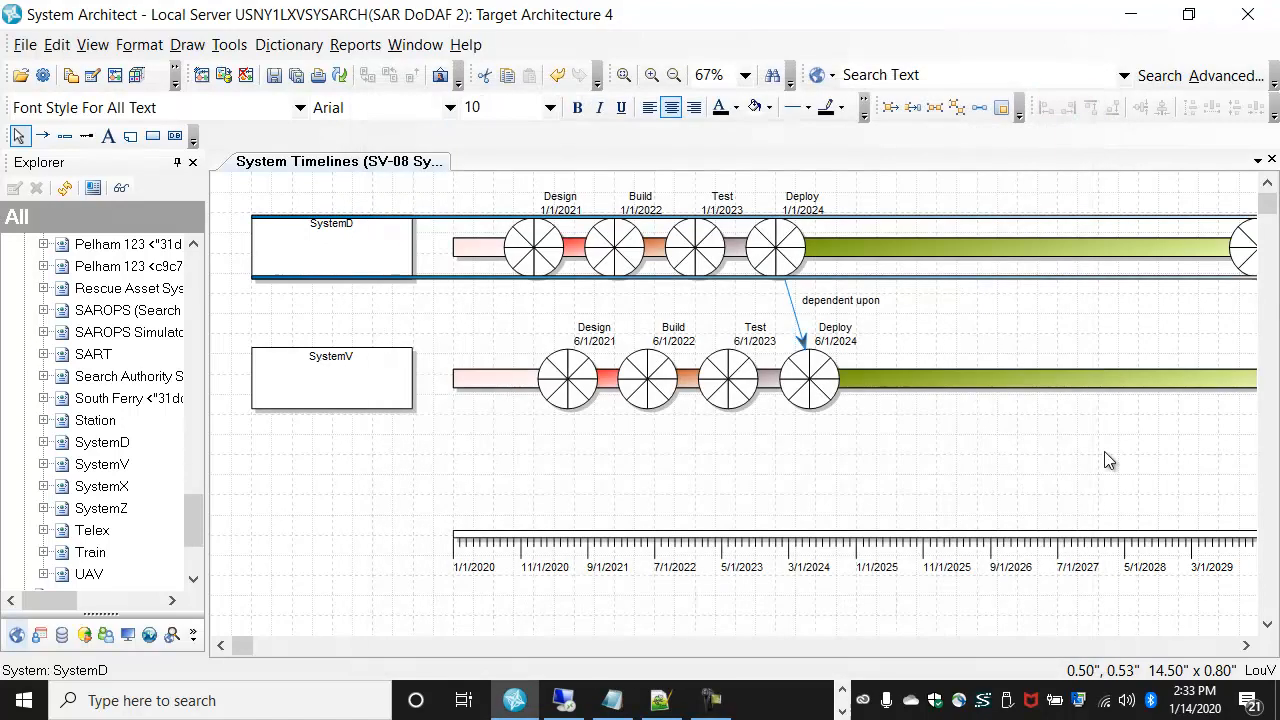
In the threads of SystemD's Design milestone, set Doctrine to Critical Issues and Training to Manageable Issues.
{"action": "left_click", "coordinate": [930, 388]}
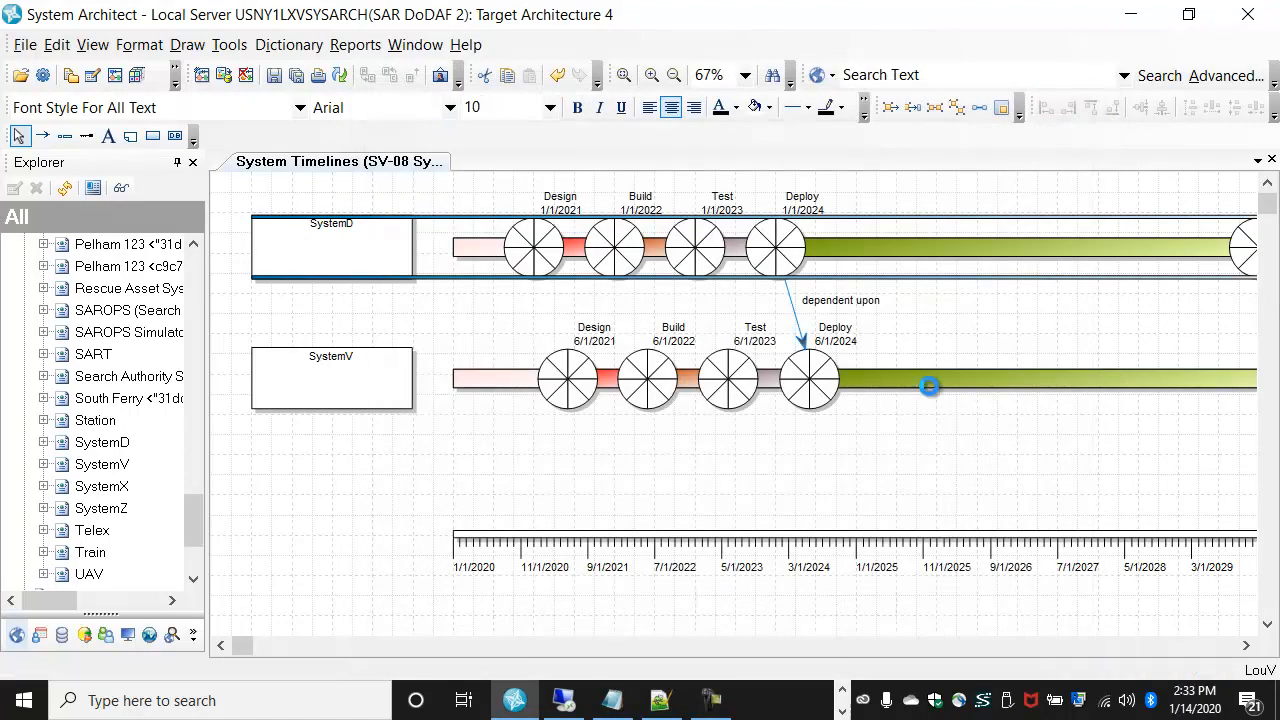
{"action": "double_click", "coordinate": [541, 238]}
{"action": "left_click_drag", "start_coordinate": [183, 52], "coordinate": [676, 177]}
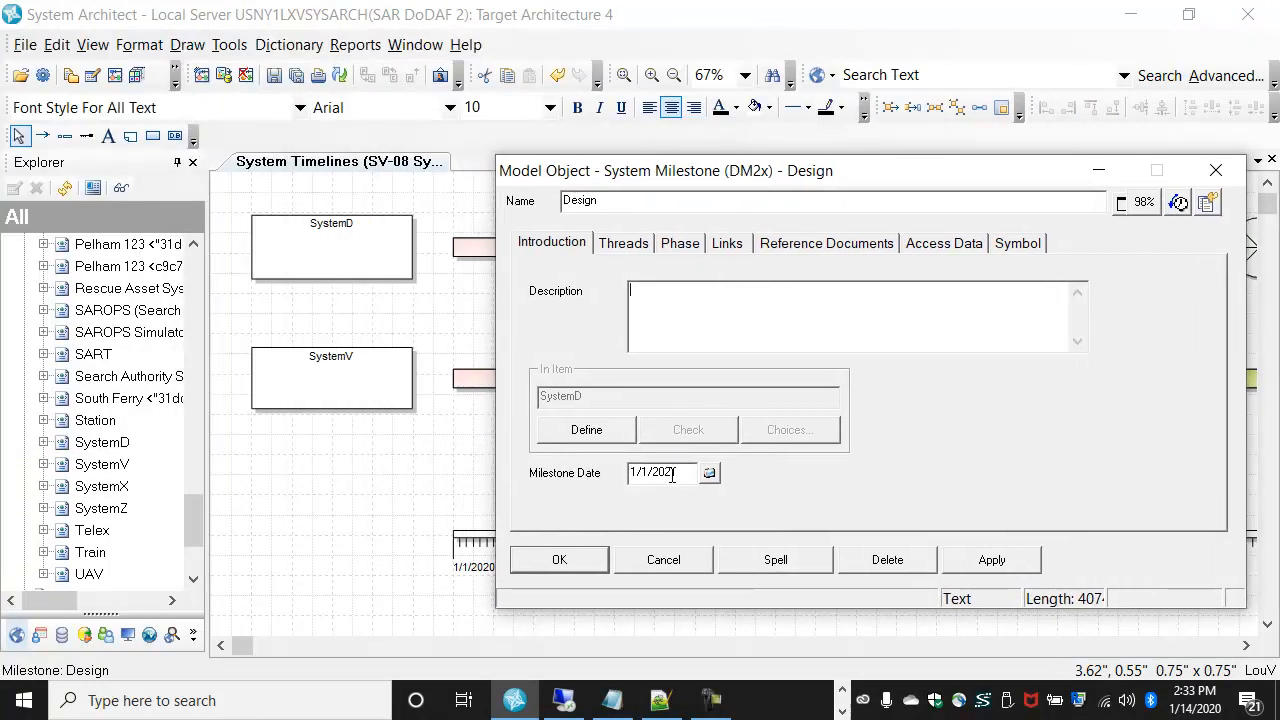
{"action": "left_click", "coordinate": [623, 243]}
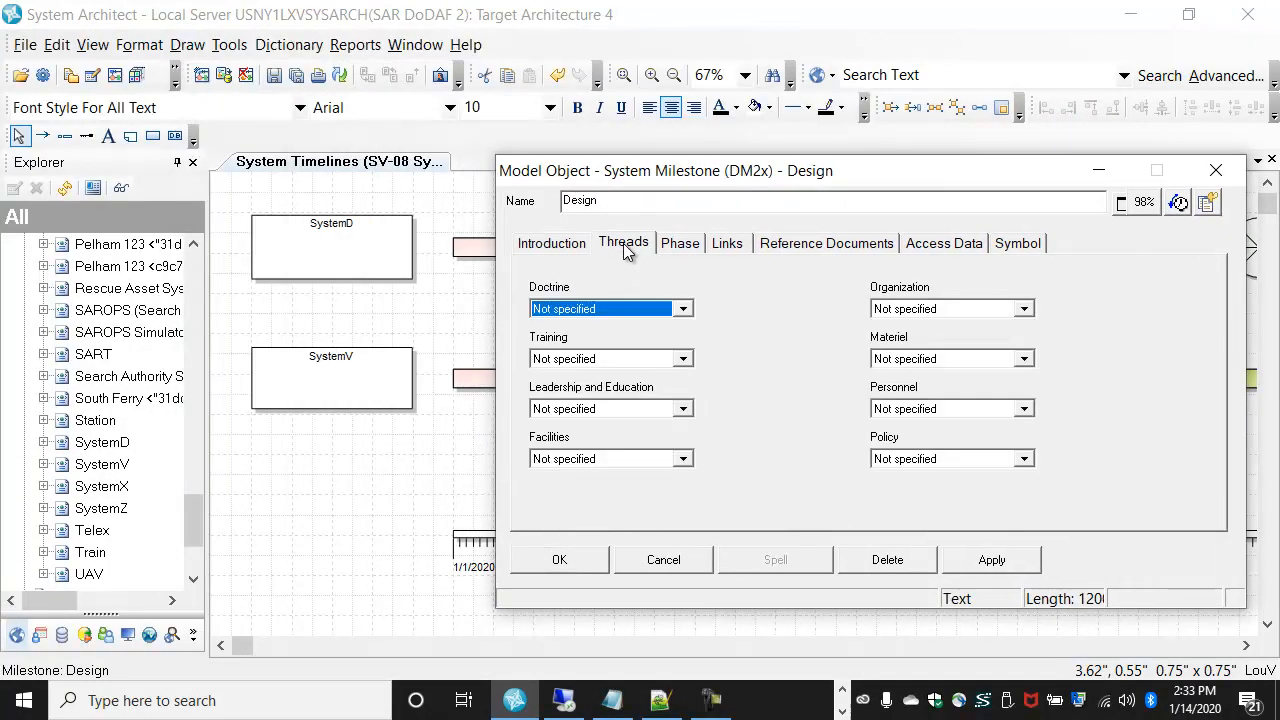
{"action": "left_click_drag", "start_coordinate": [703, 178], "coordinate": [898, 165]}
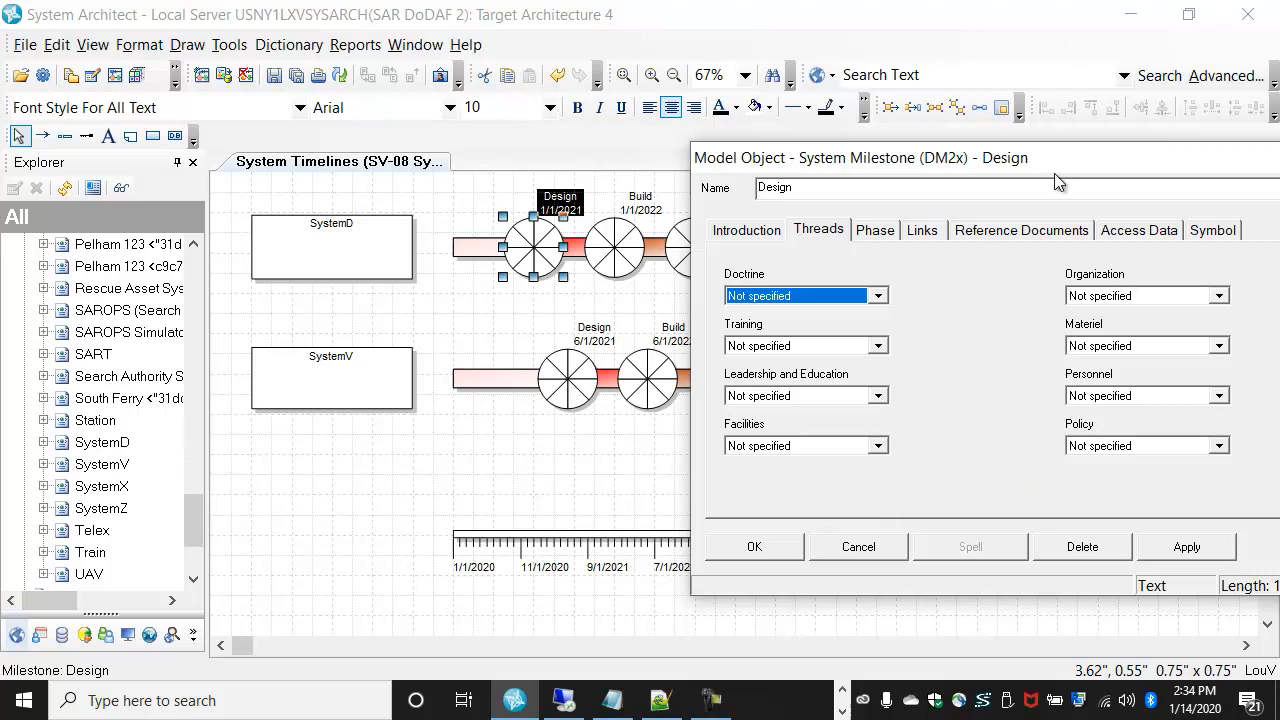
{"action": "left_click_drag", "start_coordinate": [1064, 153], "coordinate": [1040, 146]}
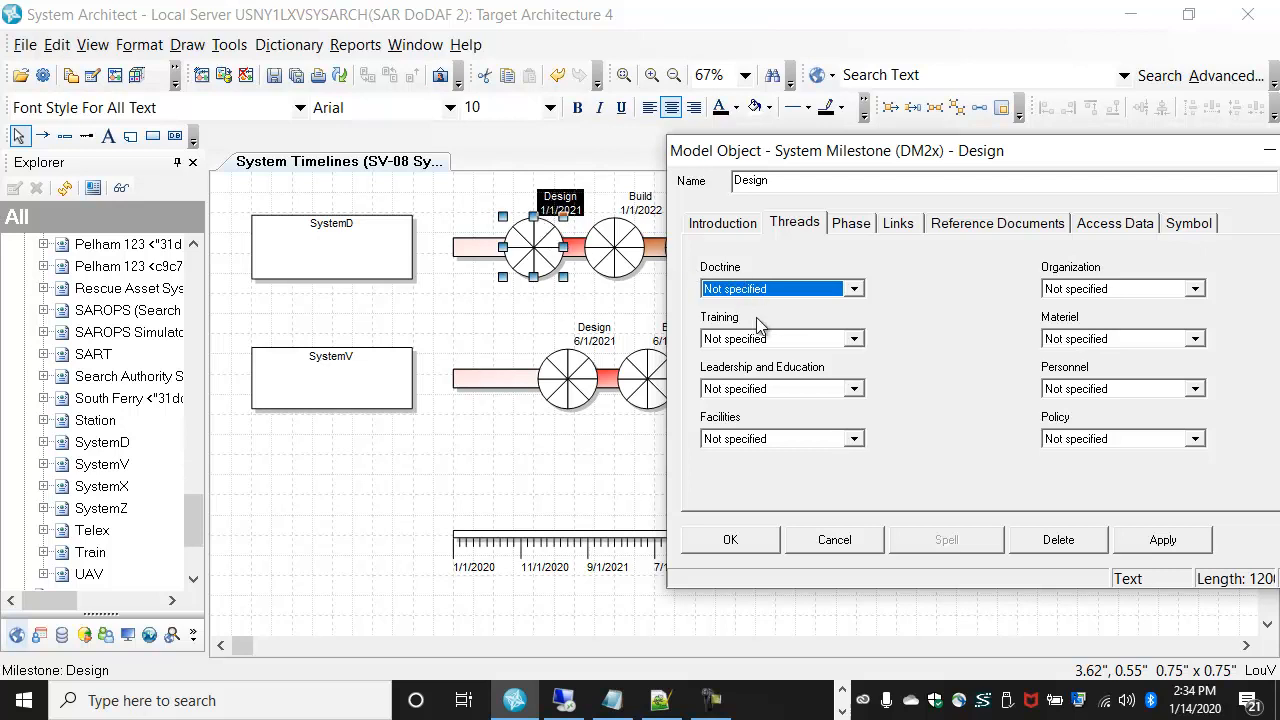
{"action": "left_click", "coordinate": [854, 289]}
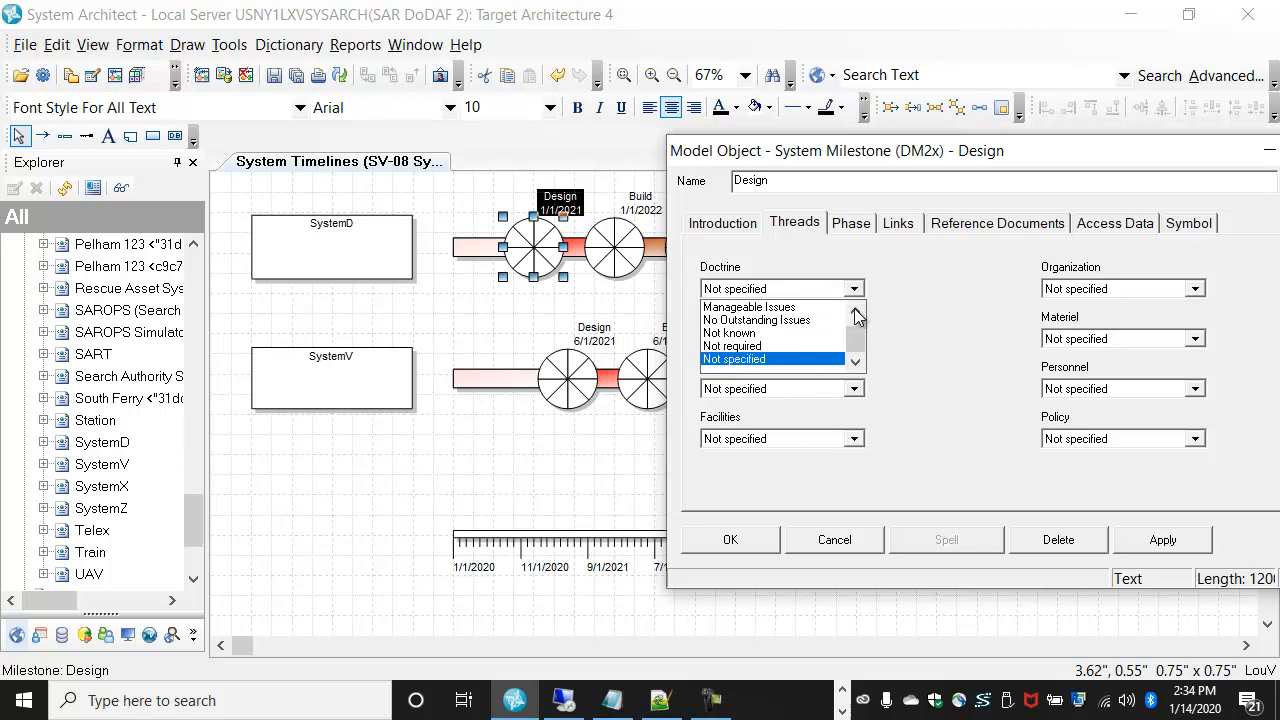
{"action": "left_click", "coordinate": [855, 310]}
{"action": "left_click", "coordinate": [810, 307]}
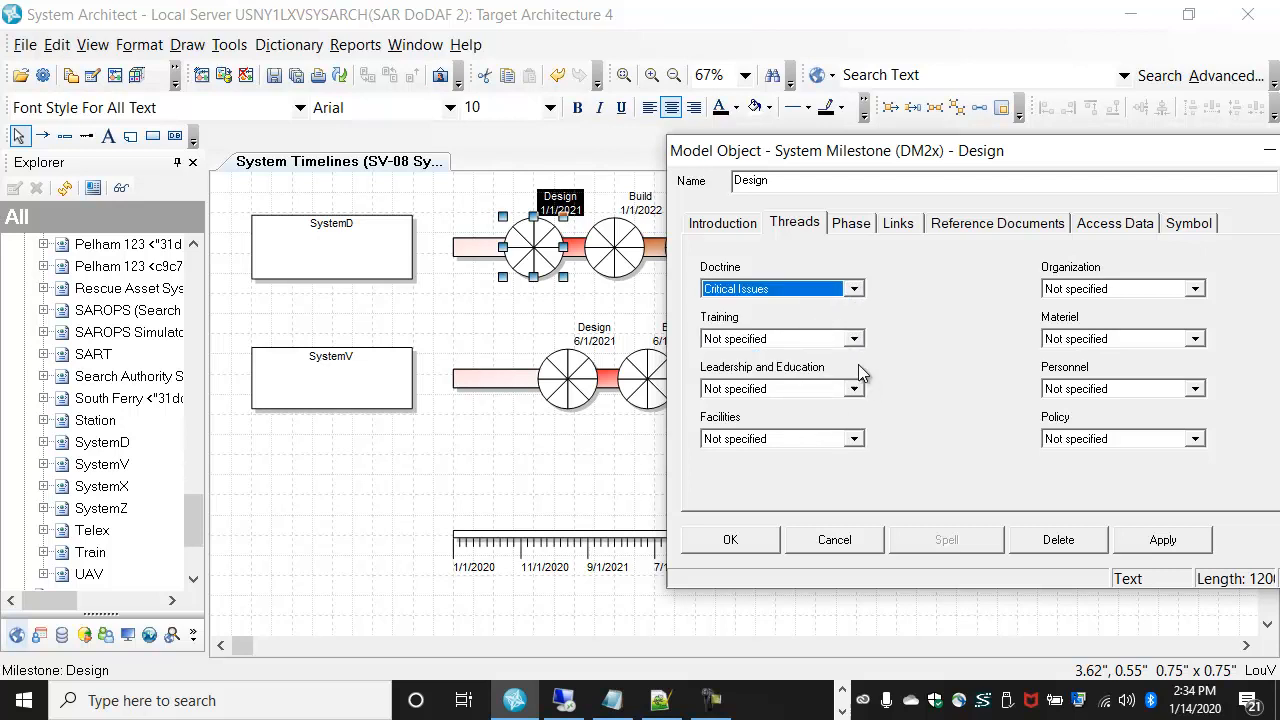
{"action": "left_click", "coordinate": [854, 338]}
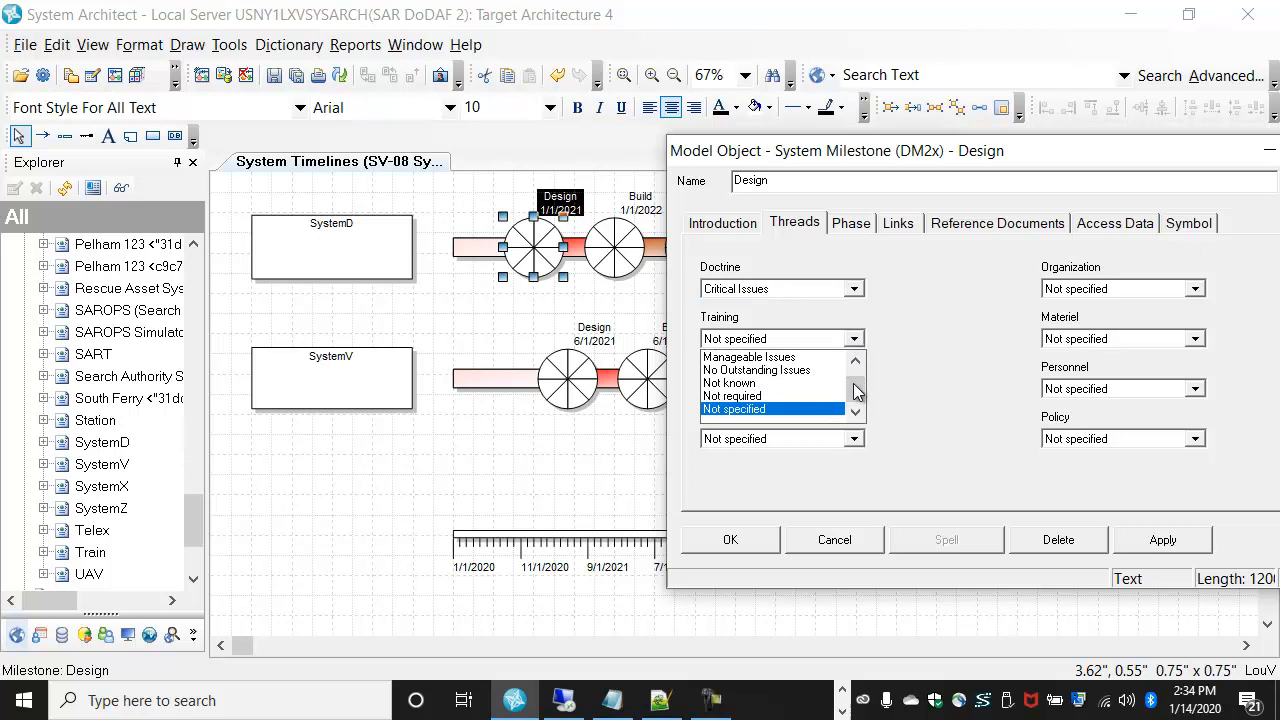
{"action": "scroll", "coordinate": [857, 392], "scroll_direction": "up", "scroll_amount": 1}
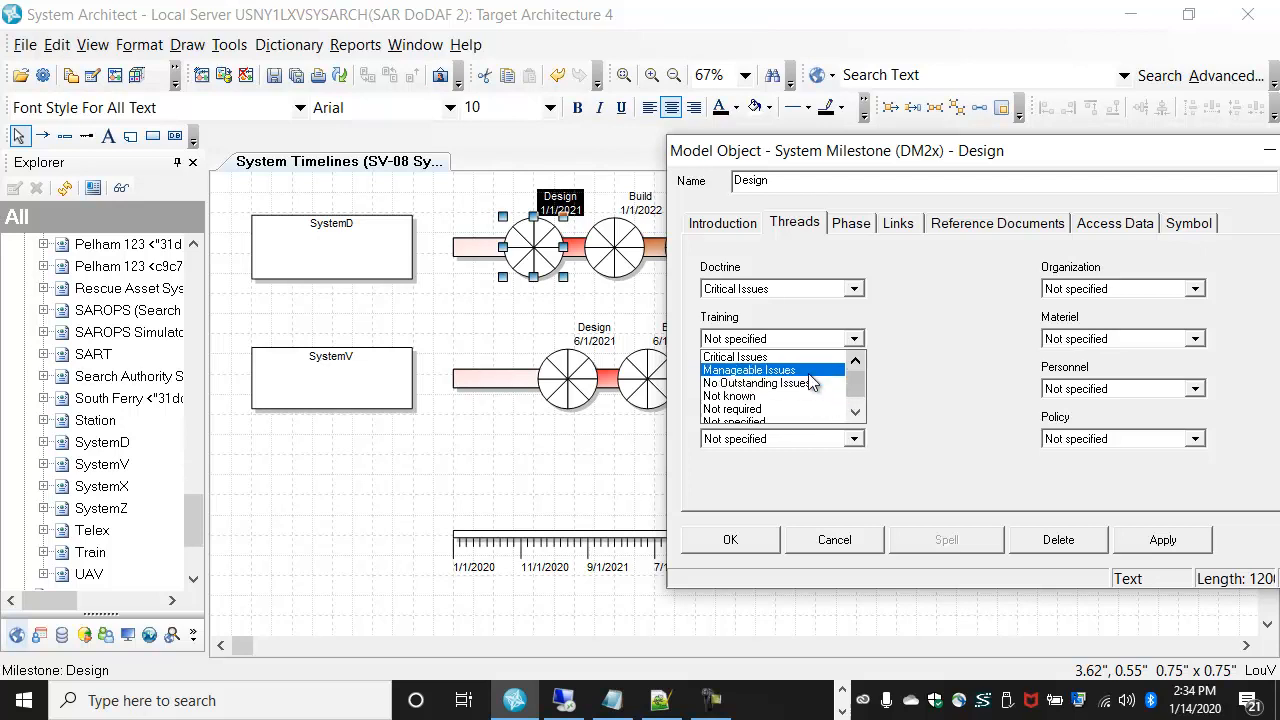
{"action": "left_click", "coordinate": [808, 372]}
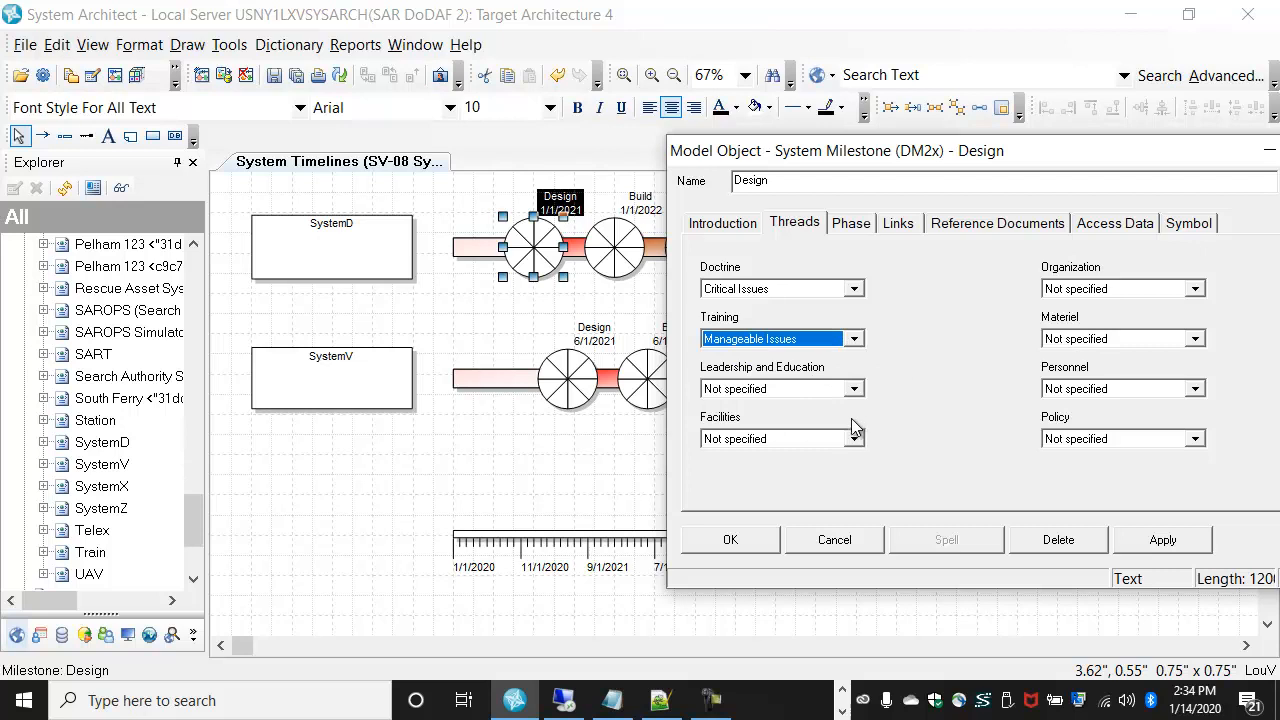
Set the Design milestone's Leadership and Education and Facilities threads to No Outstanding Issues.
{"action": "left_click", "coordinate": [854, 389]}
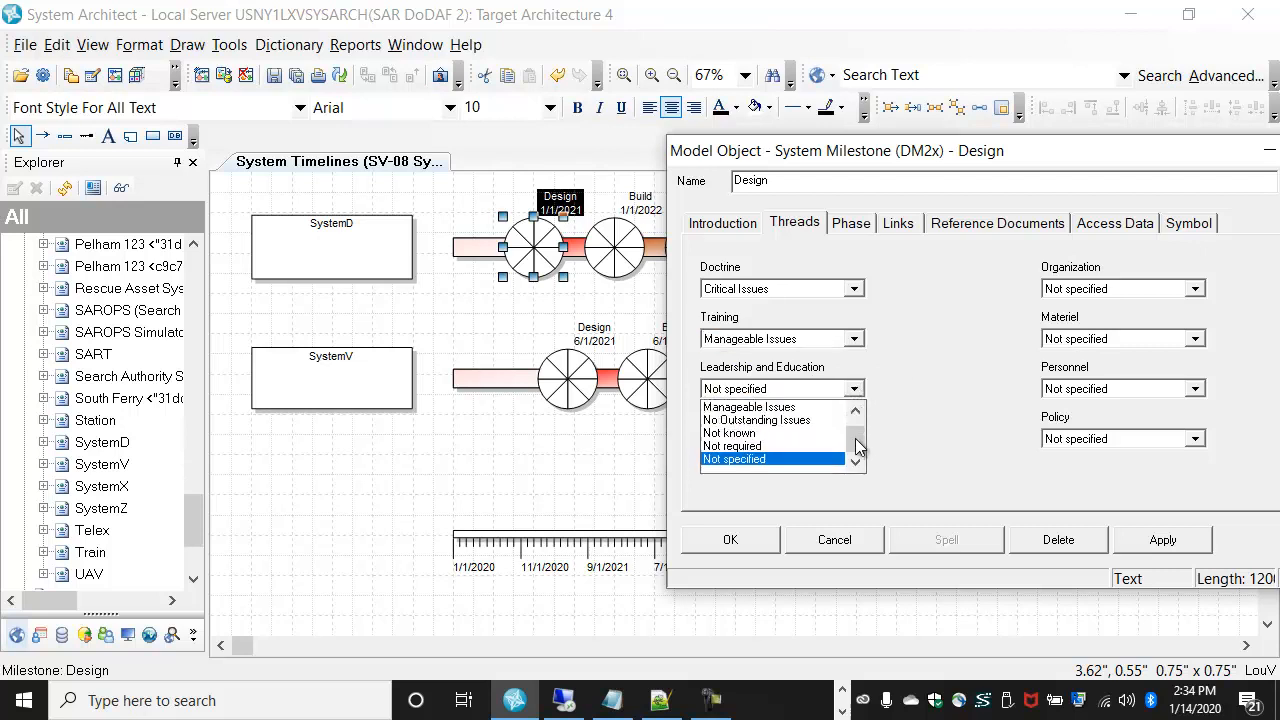
{"action": "left_click", "coordinate": [770, 420]}
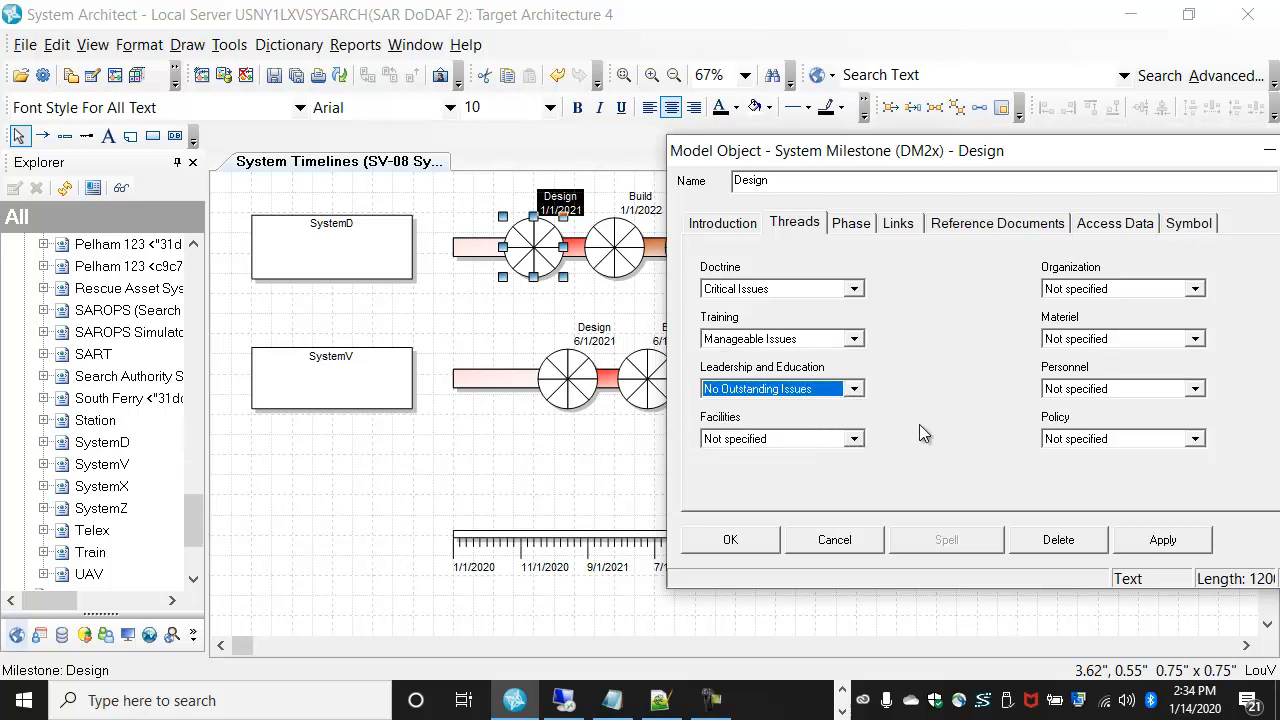
{"action": "left_click", "coordinate": [855, 439]}
{"action": "left_click_drag", "start_coordinate": [859, 485], "coordinate": [859, 469]}
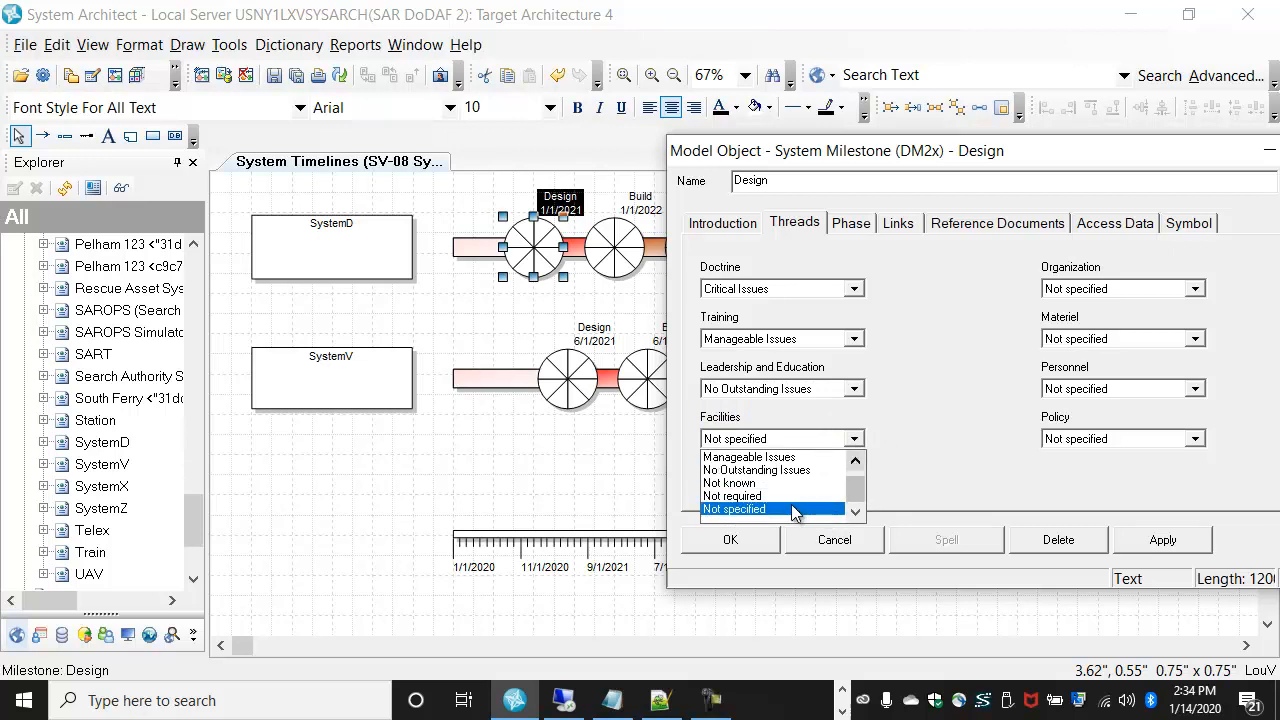
{"action": "left_click", "coordinate": [799, 472]}
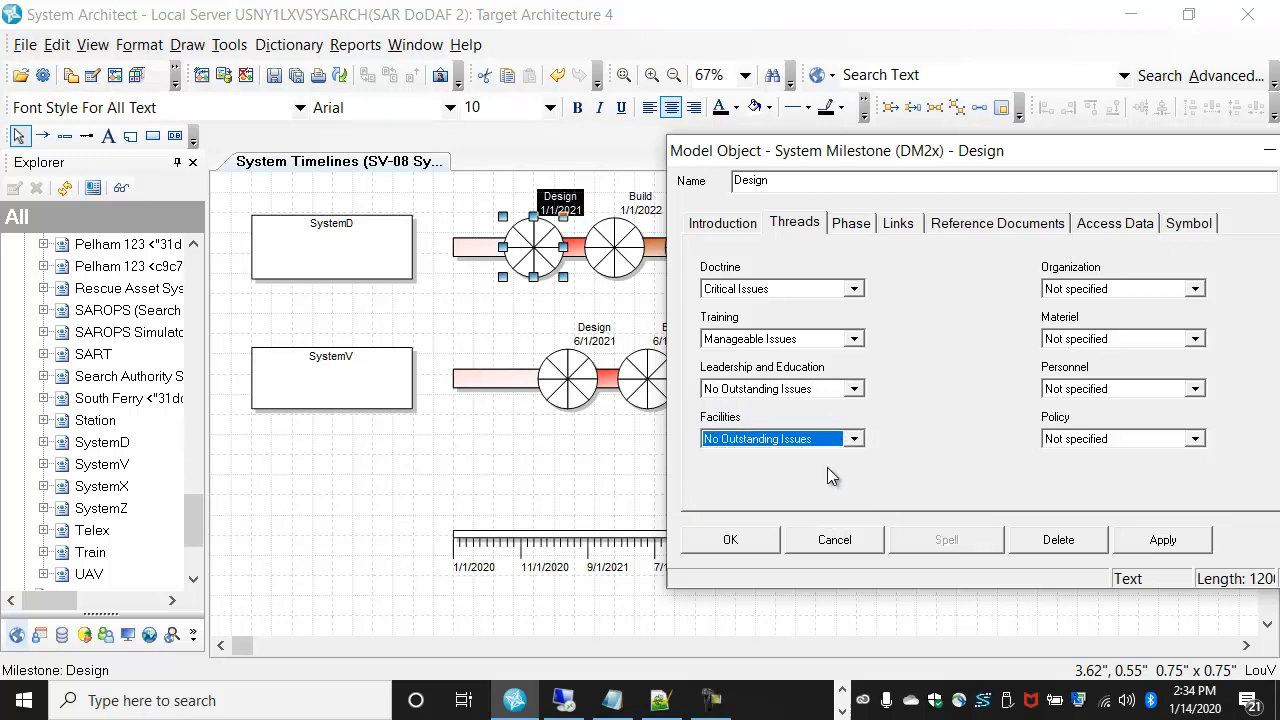
Set the Design milestone's Organization to Not specified, Materiel to Not known and Personnel to No Outstanding Issues, and accept the definition.
{"action": "left_click", "coordinate": [1165, 288]}
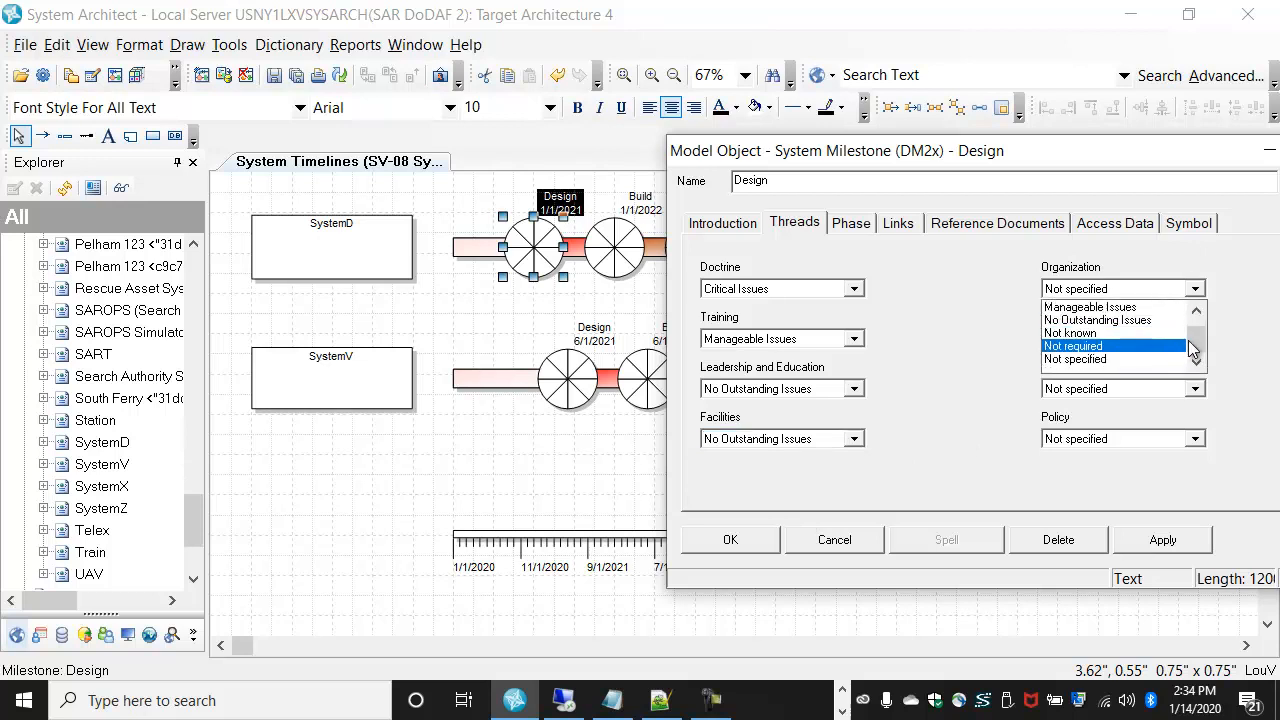
{"action": "left_click", "coordinate": [1140, 360]}
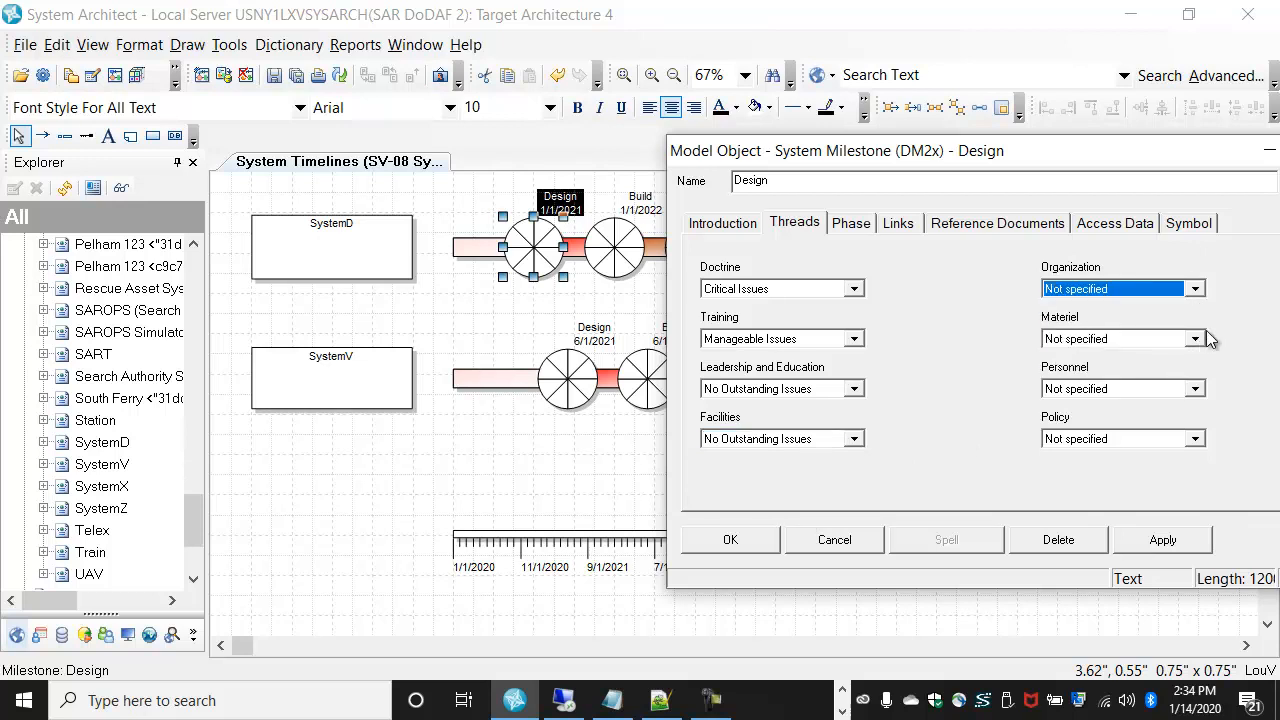
{"action": "left_click", "coordinate": [1196, 339]}
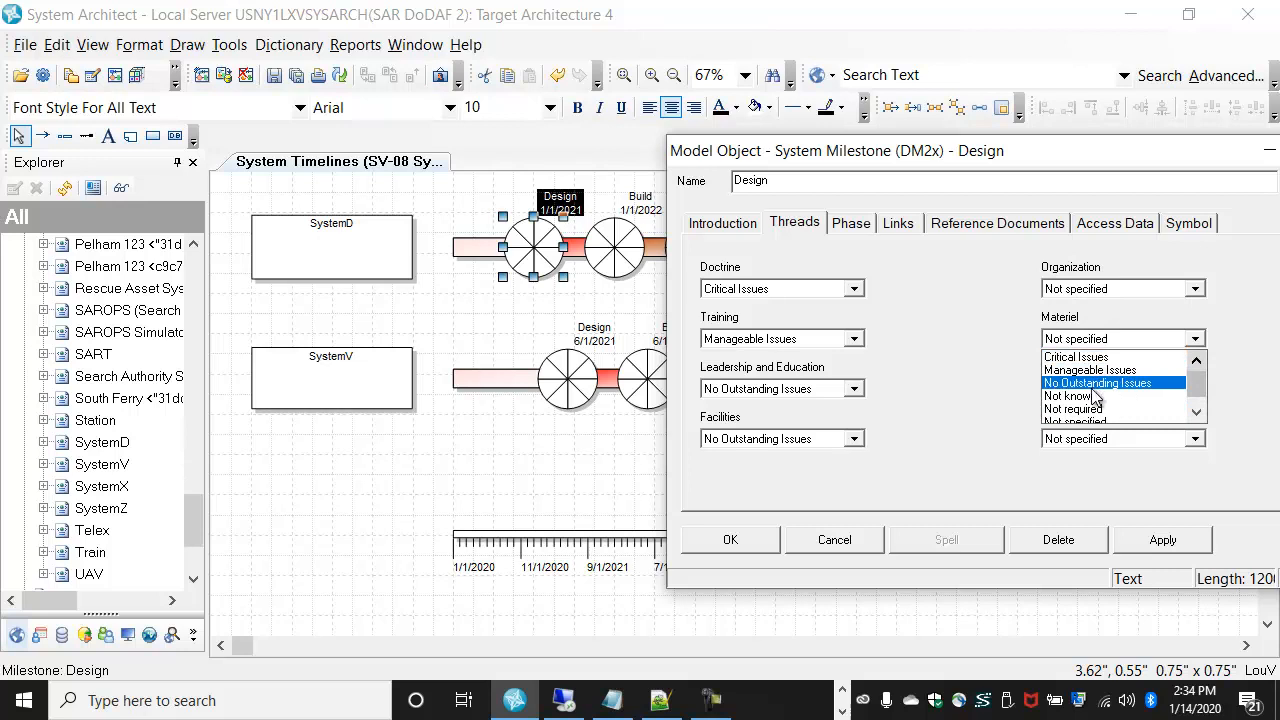
{"action": "left_click", "coordinate": [1095, 396]}
{"action": "left_click", "coordinate": [1196, 389]}
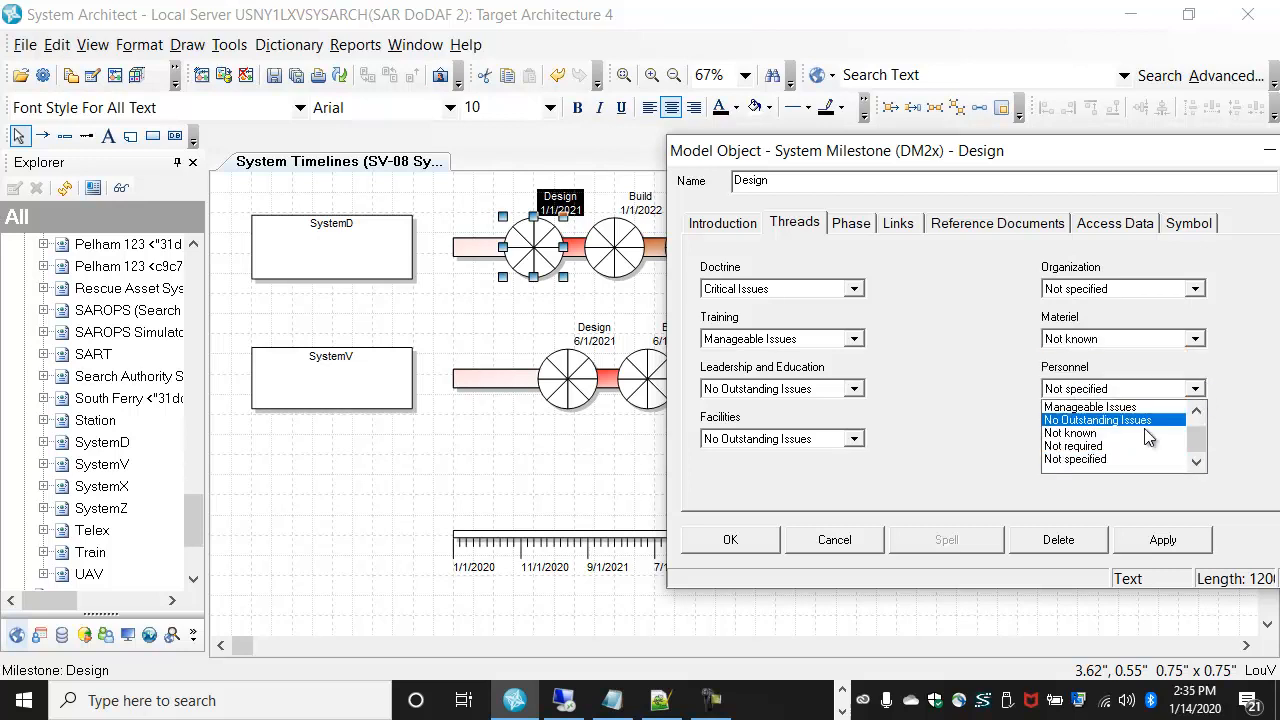
{"action": "left_click_drag", "start_coordinate": [1197, 441], "coordinate": [1198, 433]}
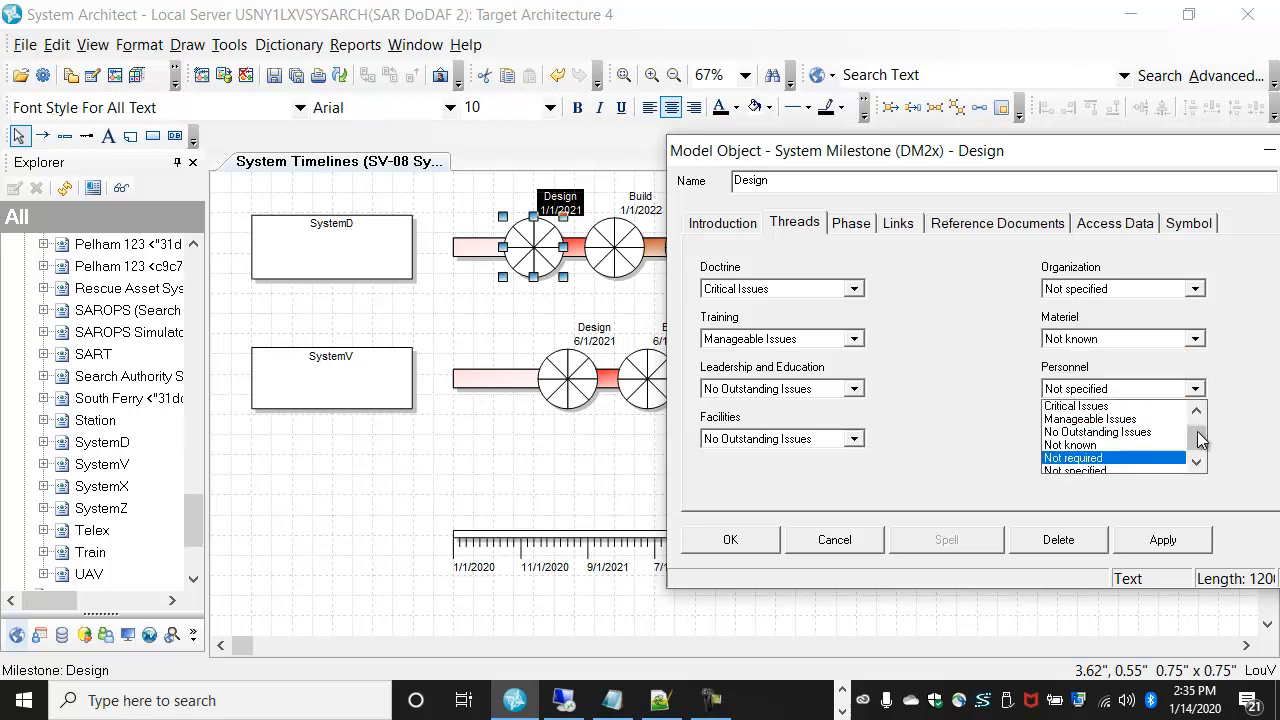
{"action": "left_click", "coordinate": [1119, 435]}
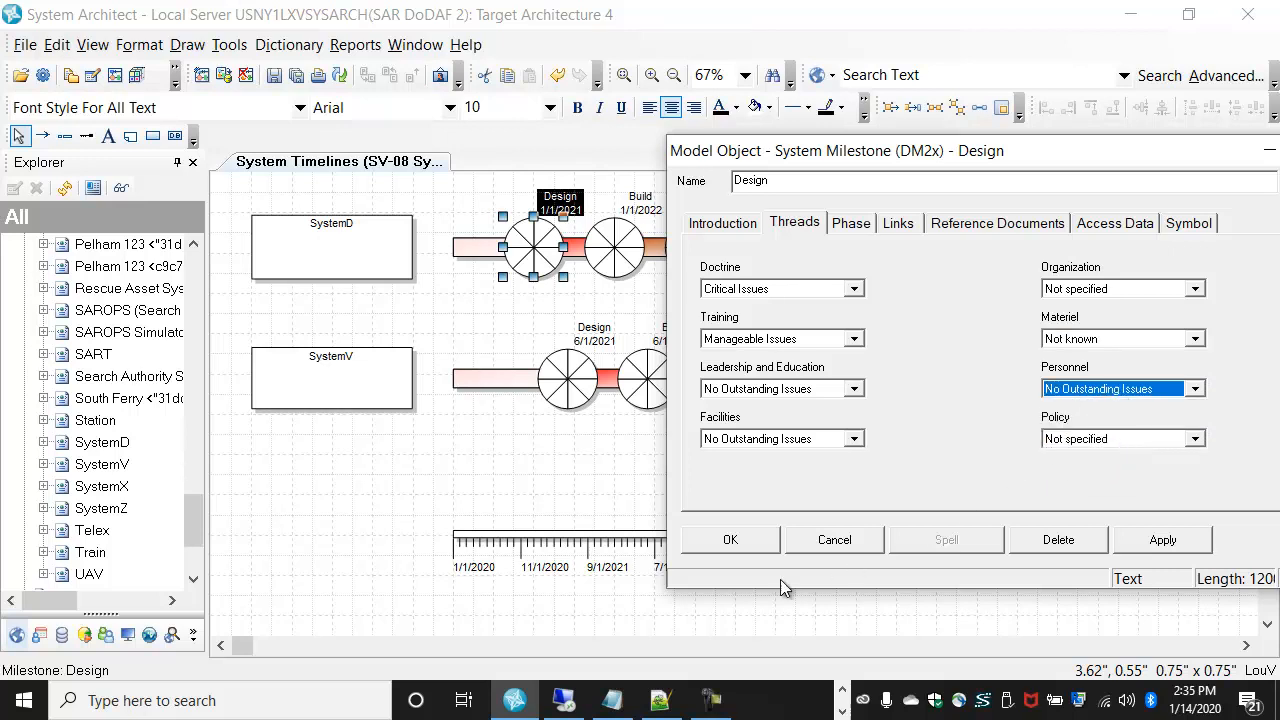
{"action": "left_click", "coordinate": [743, 540]}
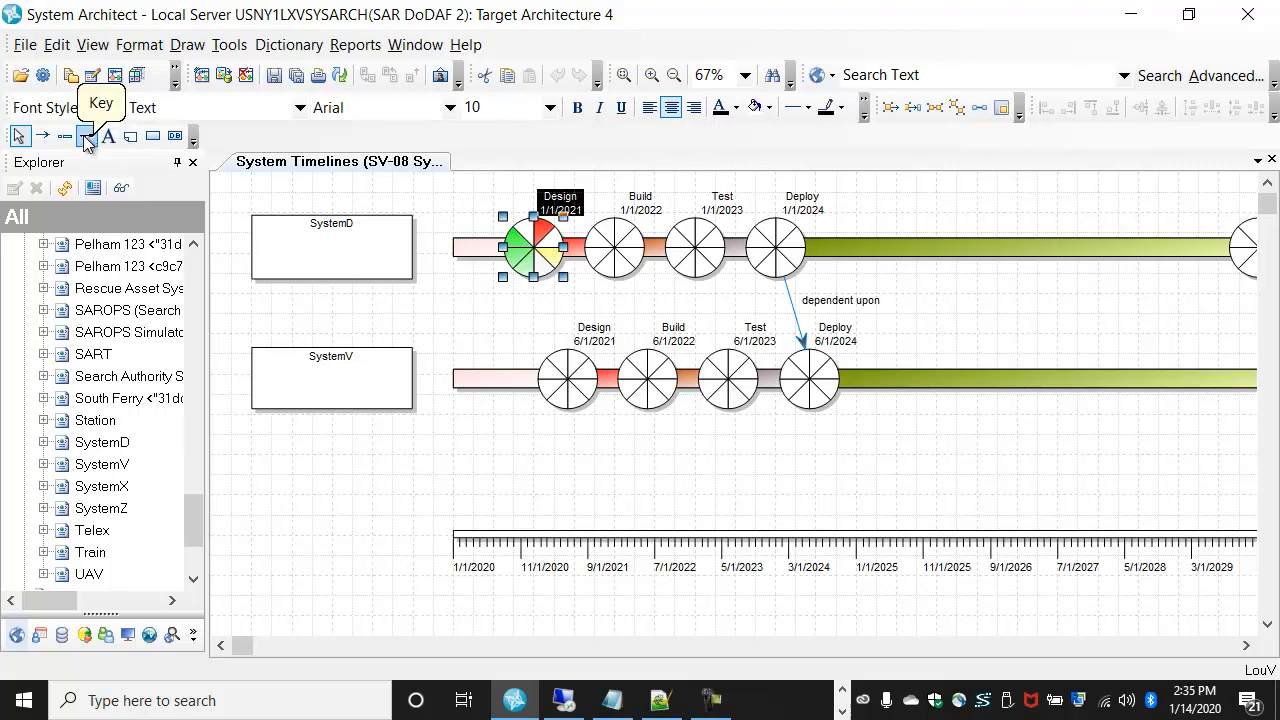
Place a Key symbol in the empty area of the diagram below the time scale.
{"action": "left_click", "coordinate": [674, 76]}
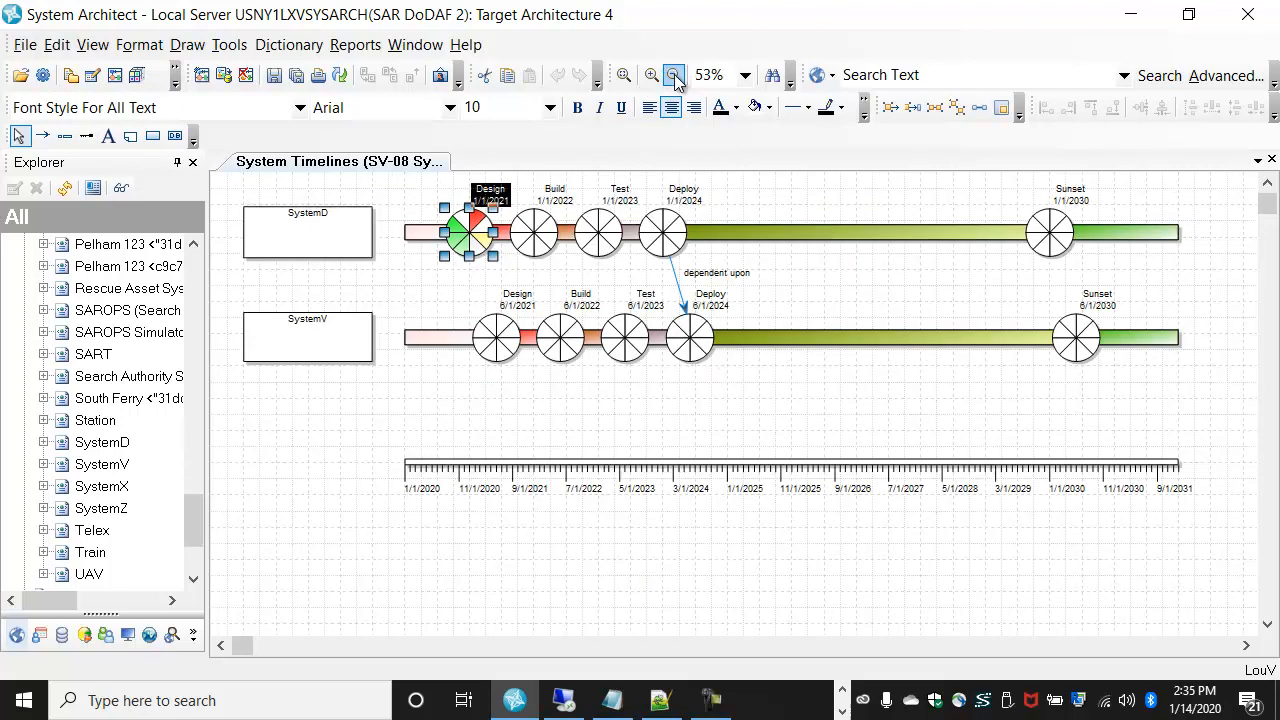
{"action": "left_click", "coordinate": [674, 76]}
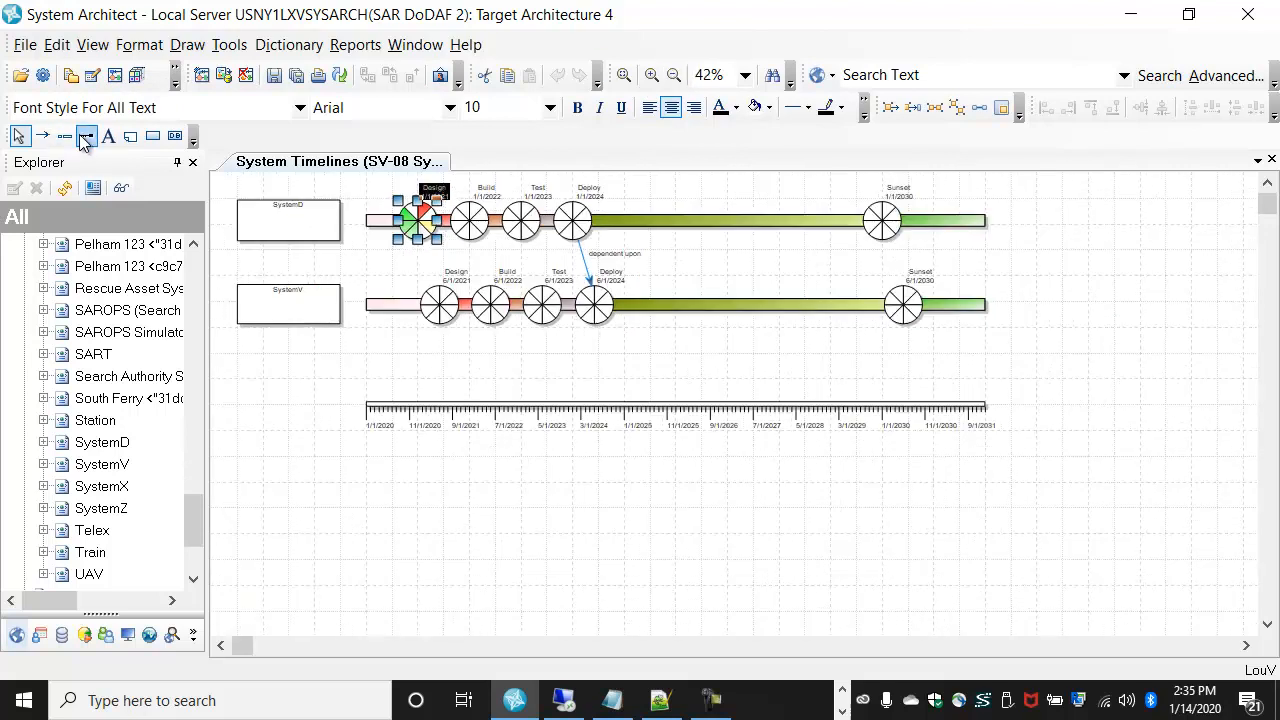
{"action": "left_click", "coordinate": [86, 137]}
{"action": "left_click", "coordinate": [598, 545]}
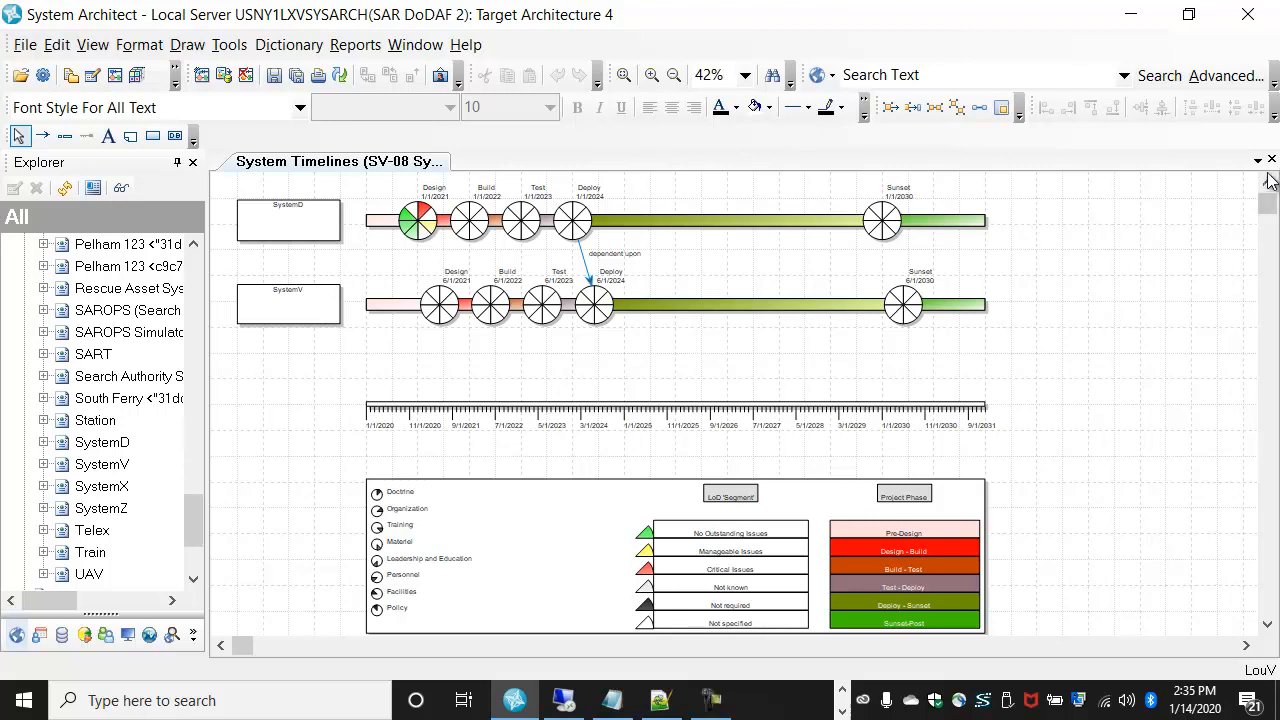
Turn off the Pre-existing and Unending options in SystemD's SV-08 properties and accept the definition.
{"action": "left_click", "coordinate": [624, 75]}
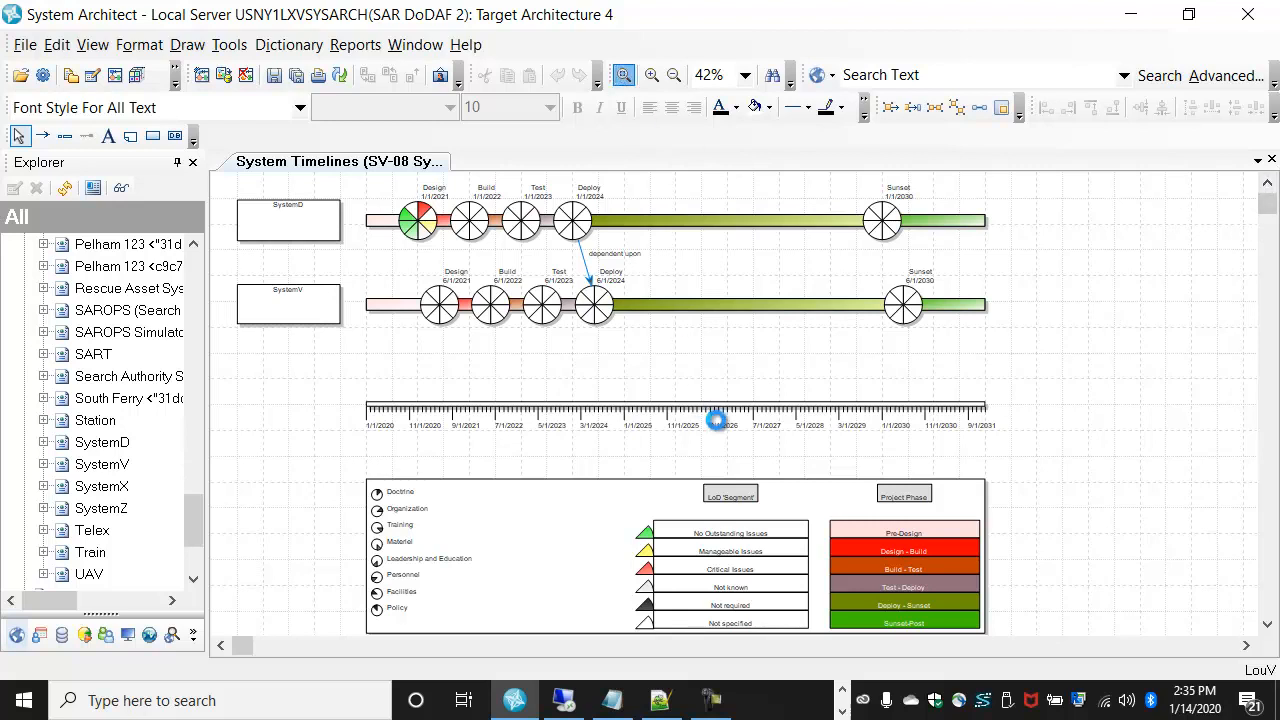
{"action": "left_click_drag", "start_coordinate": [802, 365], "coordinate": [229, 177]}
{"action": "left_click", "coordinate": [18, 135]}
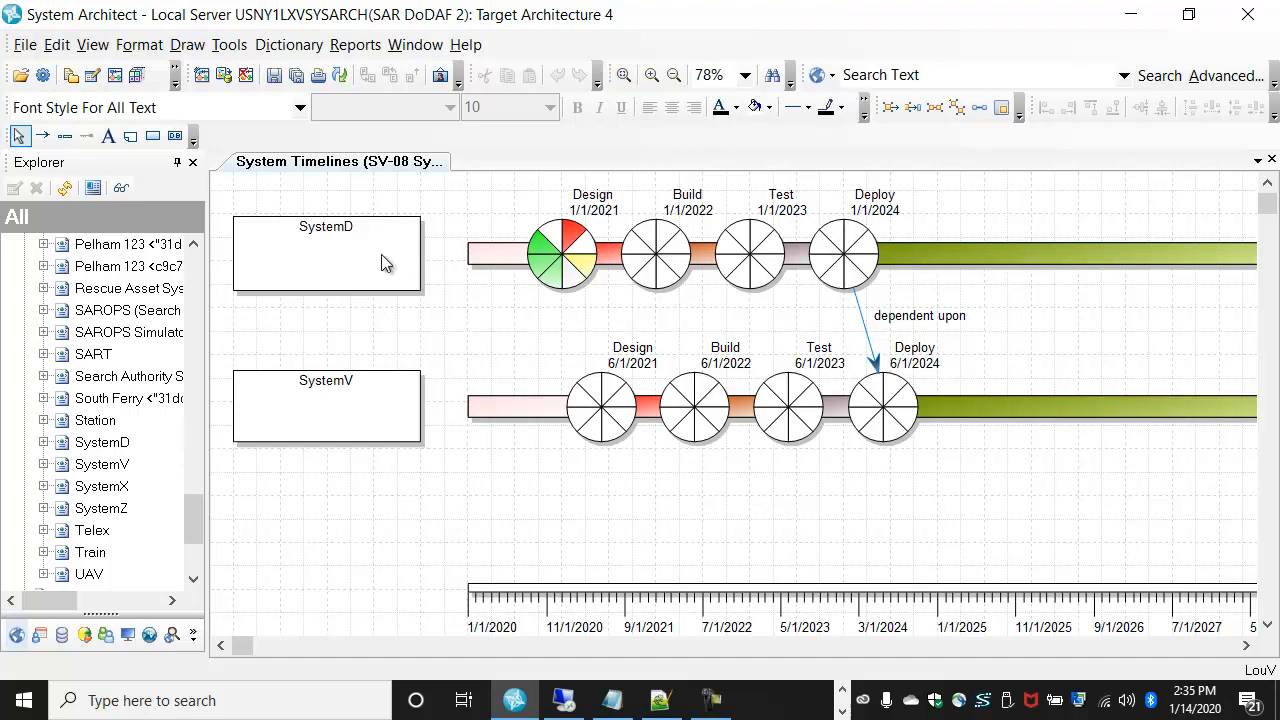
{"action": "double_click", "coordinate": [997, 251]}
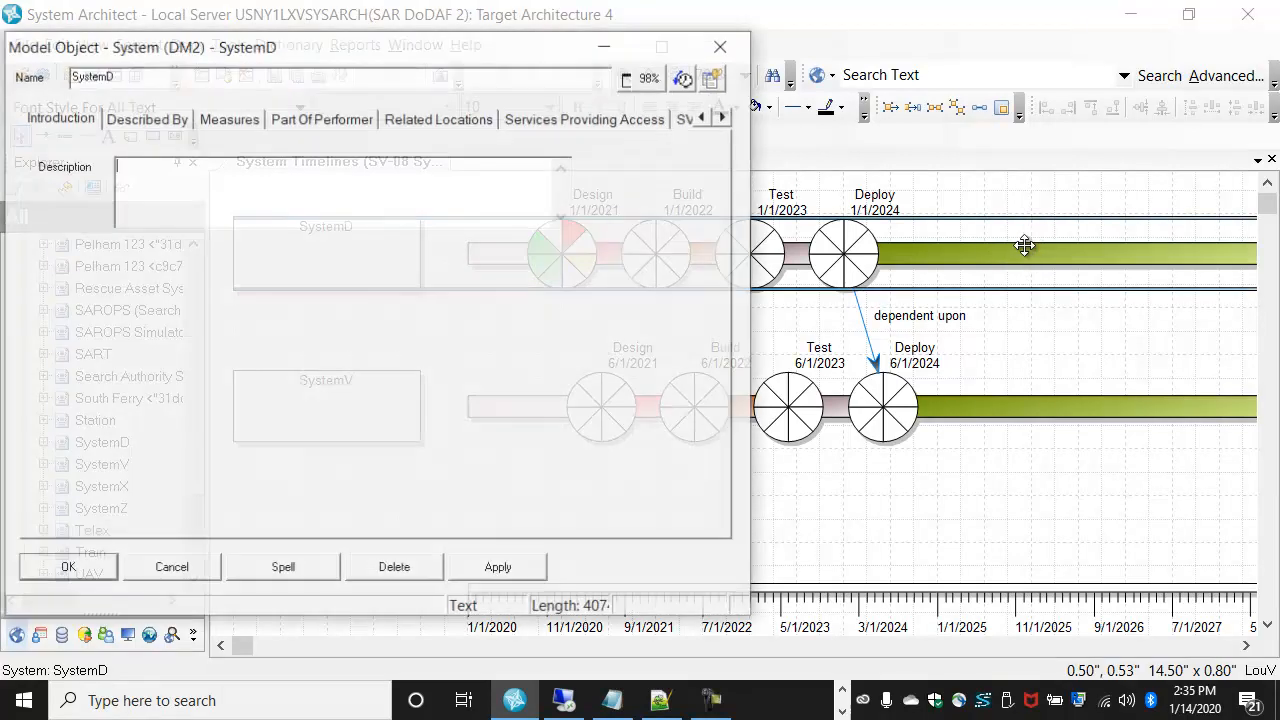
{"action": "left_click_drag", "start_coordinate": [366, 40], "coordinate": [426, 38]}
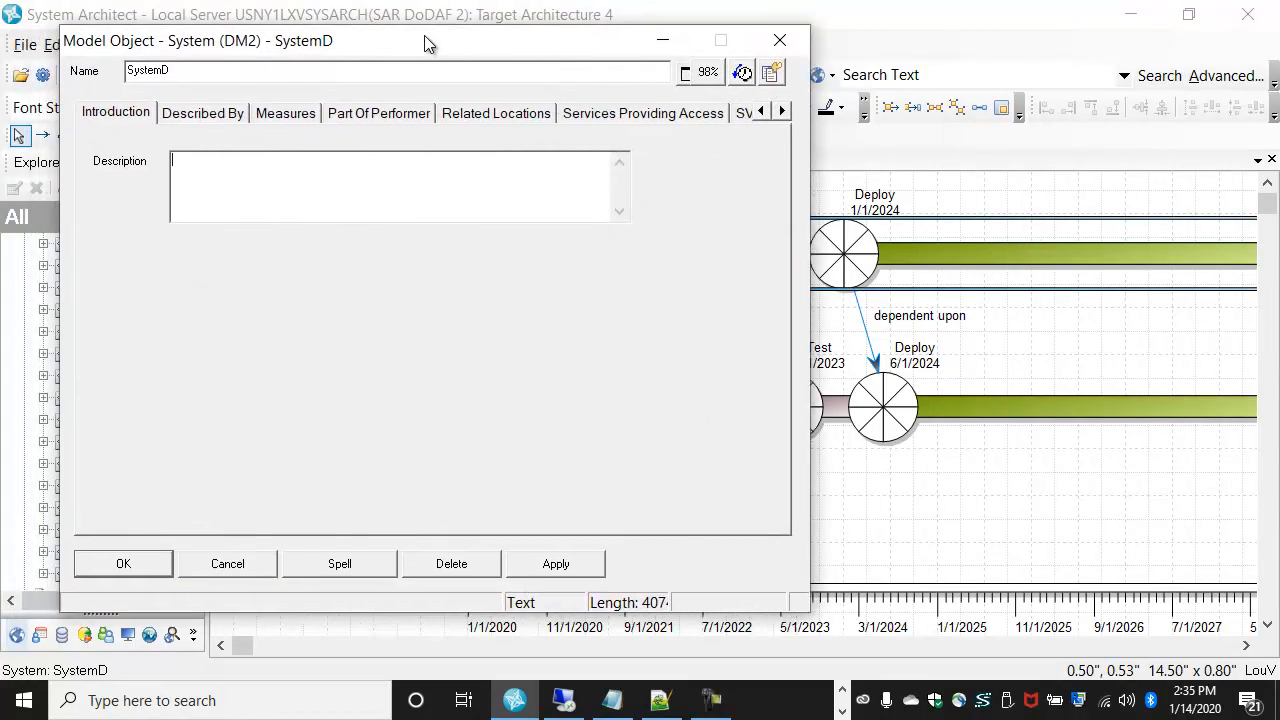
{"action": "left_click", "coordinate": [786, 111]}
{"action": "left_click", "coordinate": [786, 111]}
{"action": "left_click", "coordinate": [786, 111]}
{"action": "left_click", "coordinate": [786, 111]}
{"action": "left_click", "coordinate": [786, 111]}
{"action": "left_click", "coordinate": [786, 111]}
{"action": "left_click", "coordinate": [786, 111]}
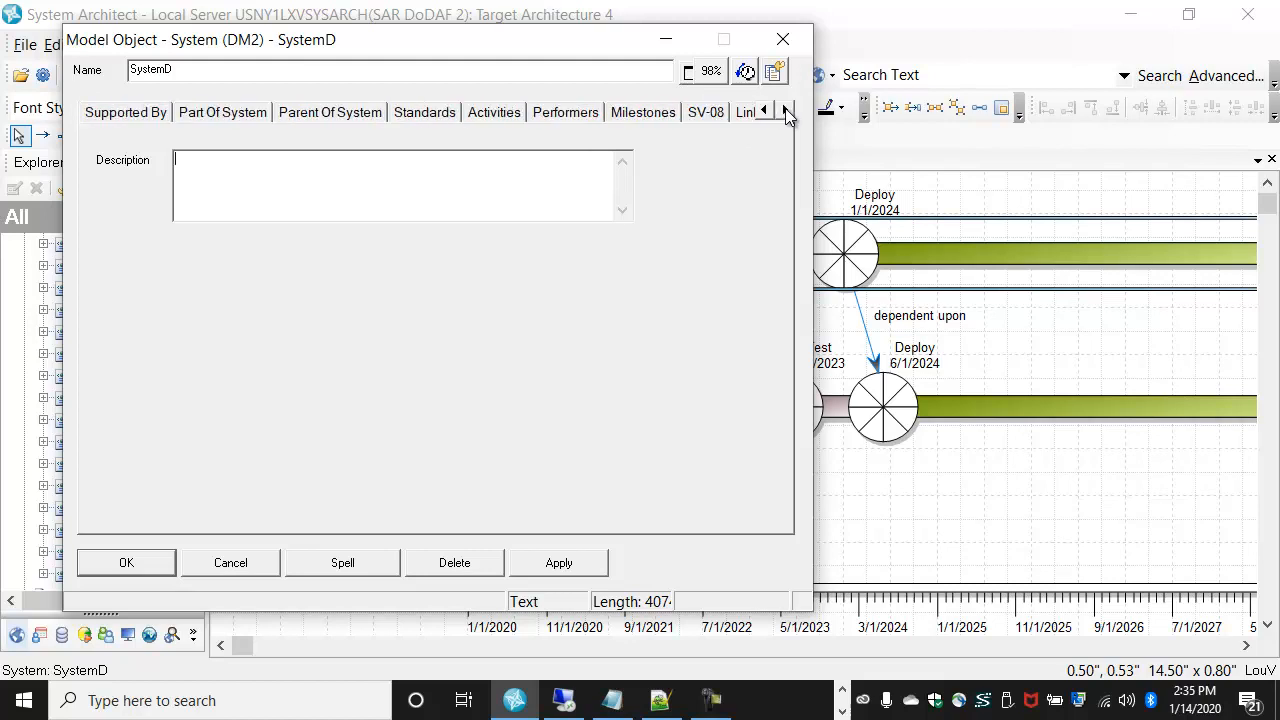
{"action": "left_click", "coordinate": [706, 110]}
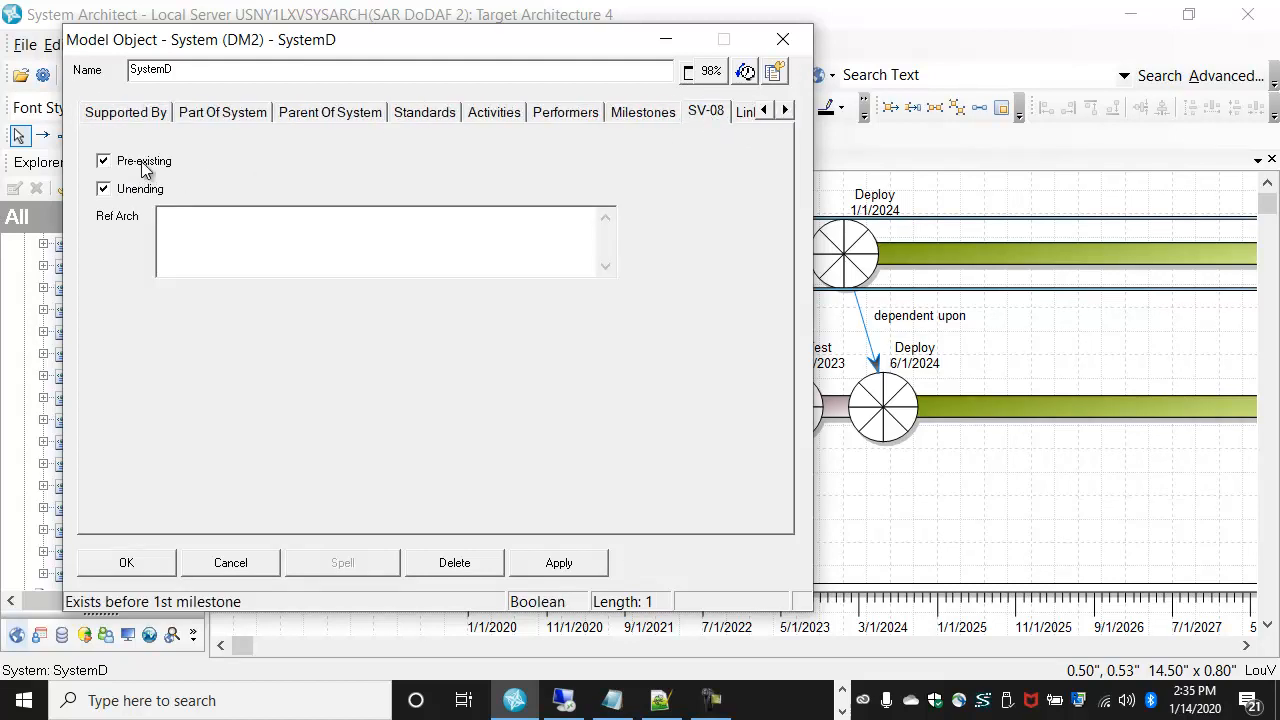
{"action": "left_click", "coordinate": [133, 165]}
{"action": "left_click", "coordinate": [144, 190]}
{"action": "left_click", "coordinate": [134, 562]}
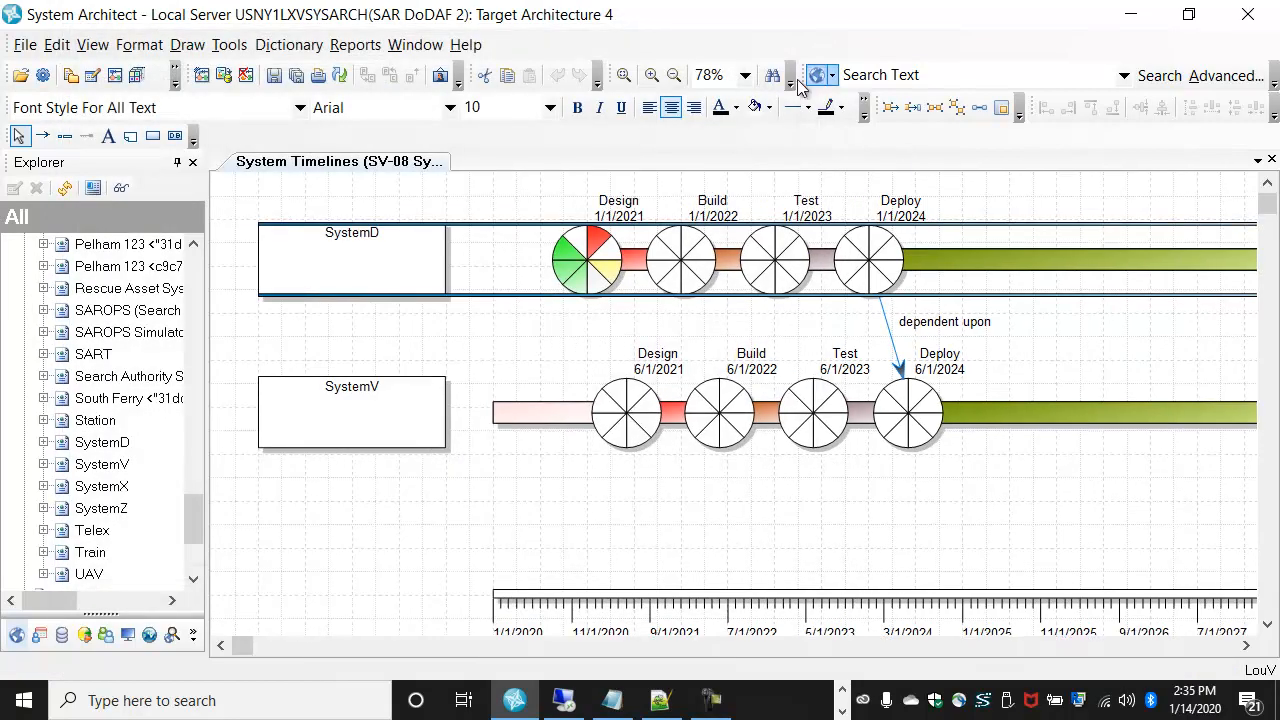
{"action": "left_click", "coordinate": [676, 75]}
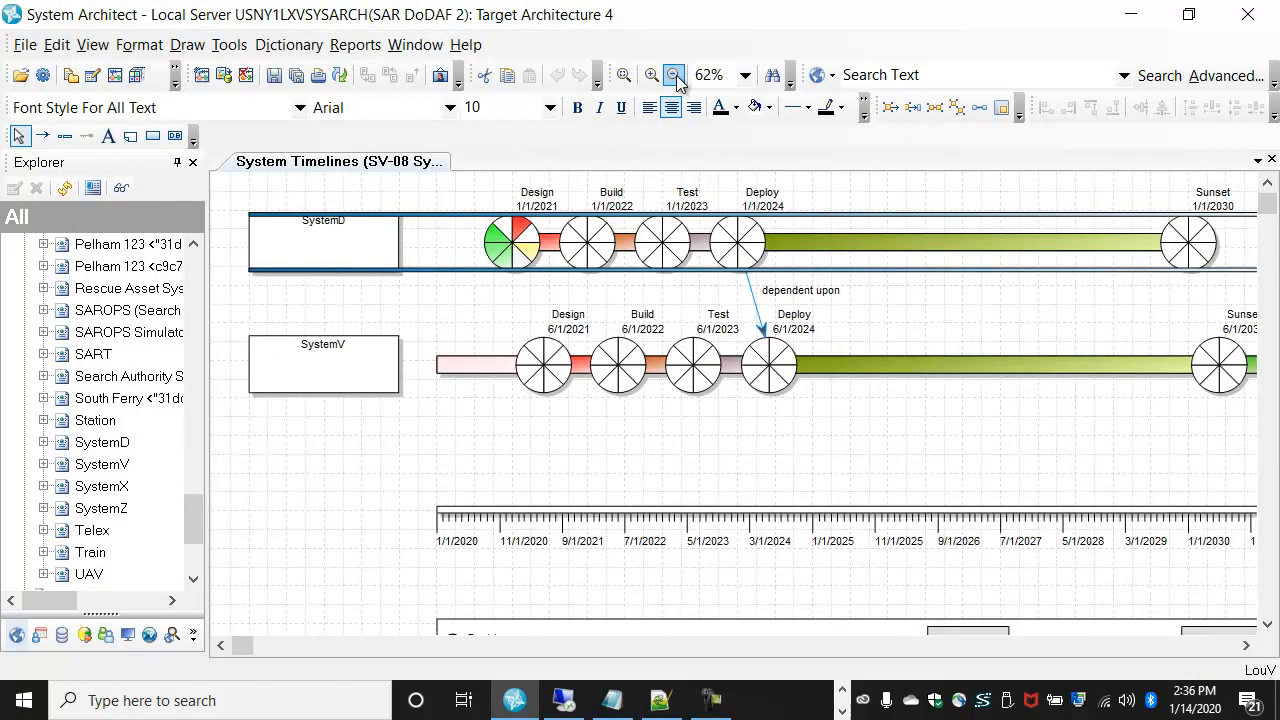
{"action": "left_click", "coordinate": [1124, 271]}
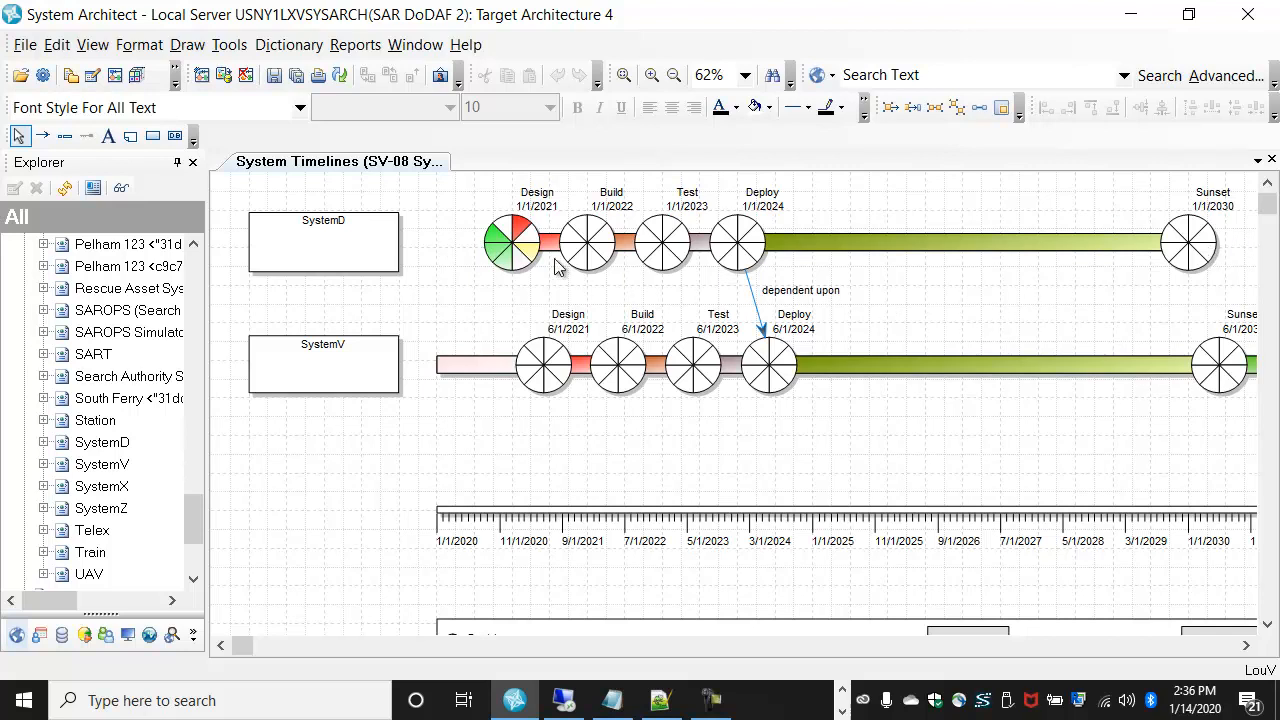
Open the definition of the Design milestone from SystemD's list of milestones.
{"action": "double_click", "coordinate": [910, 241]}
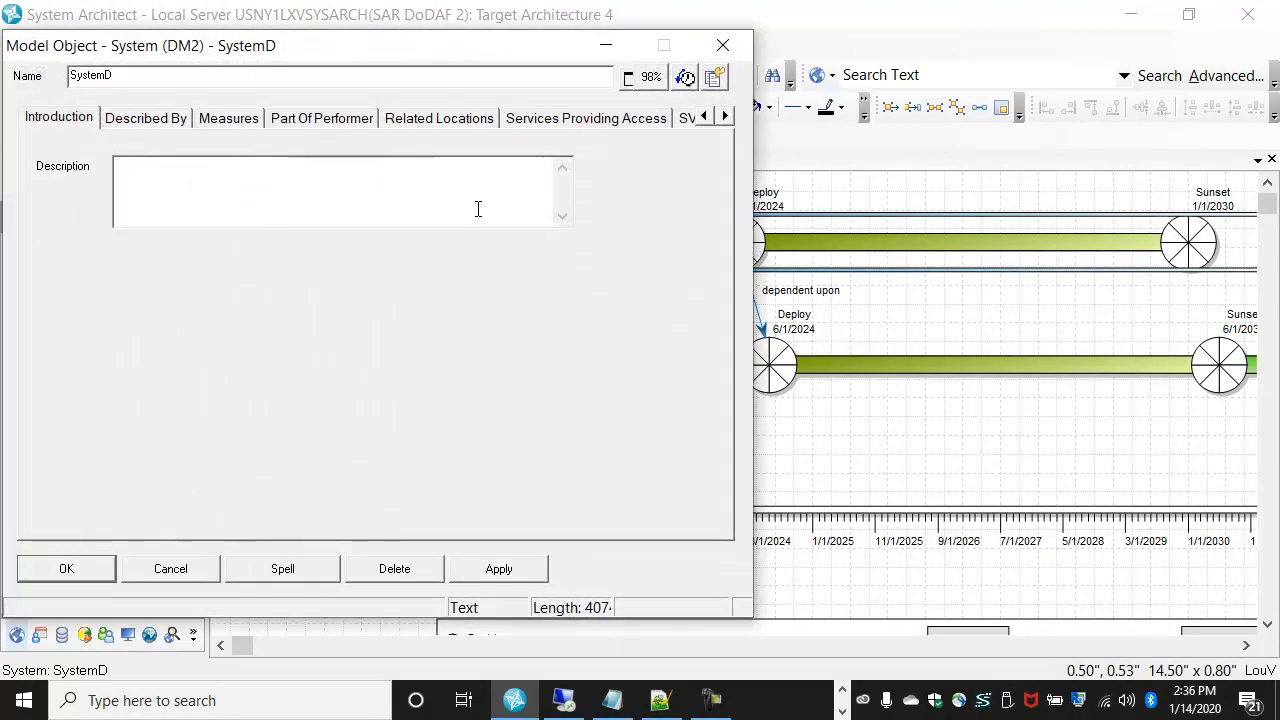
{"action": "left_click", "coordinate": [725, 116]}
{"action": "left_click", "coordinate": [725, 116]}
{"action": "left_click", "coordinate": [727, 118]}
{"action": "left_click", "coordinate": [727, 118]}
{"action": "left_click", "coordinate": [727, 118]}
{"action": "left_click", "coordinate": [727, 118]}
{"action": "left_click", "coordinate": [727, 118]}
{"action": "left_click", "coordinate": [727, 118]}
{"action": "left_click", "coordinate": [727, 118]}
{"action": "left_click", "coordinate": [727, 118]}
{"action": "left_click", "coordinate": [727, 118]}
{"action": "left_click", "coordinate": [727, 118]}
{"action": "left_click", "coordinate": [727, 118]}
{"action": "left_click", "coordinate": [727, 118]}
{"action": "left_click", "coordinate": [727, 118]}
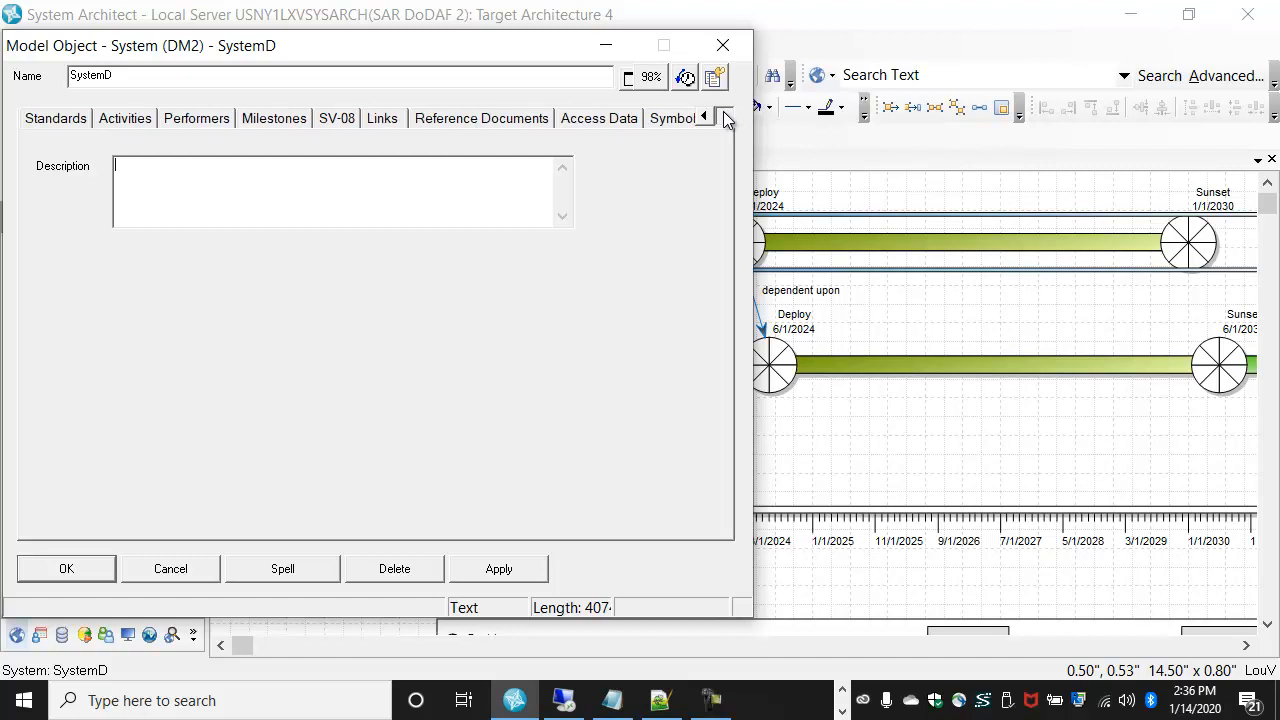
{"action": "left_click", "coordinate": [727, 118]}
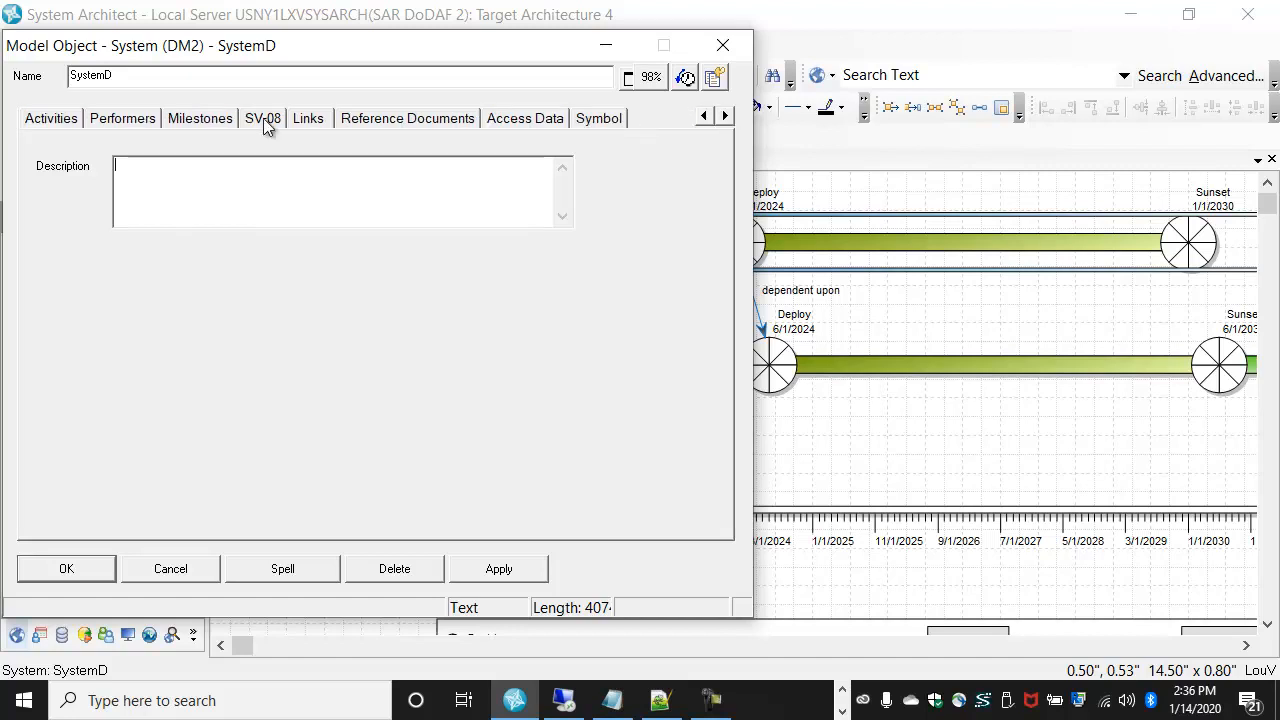
{"action": "left_click", "coordinate": [218, 118]}
{"action": "left_click", "coordinate": [133, 237]}
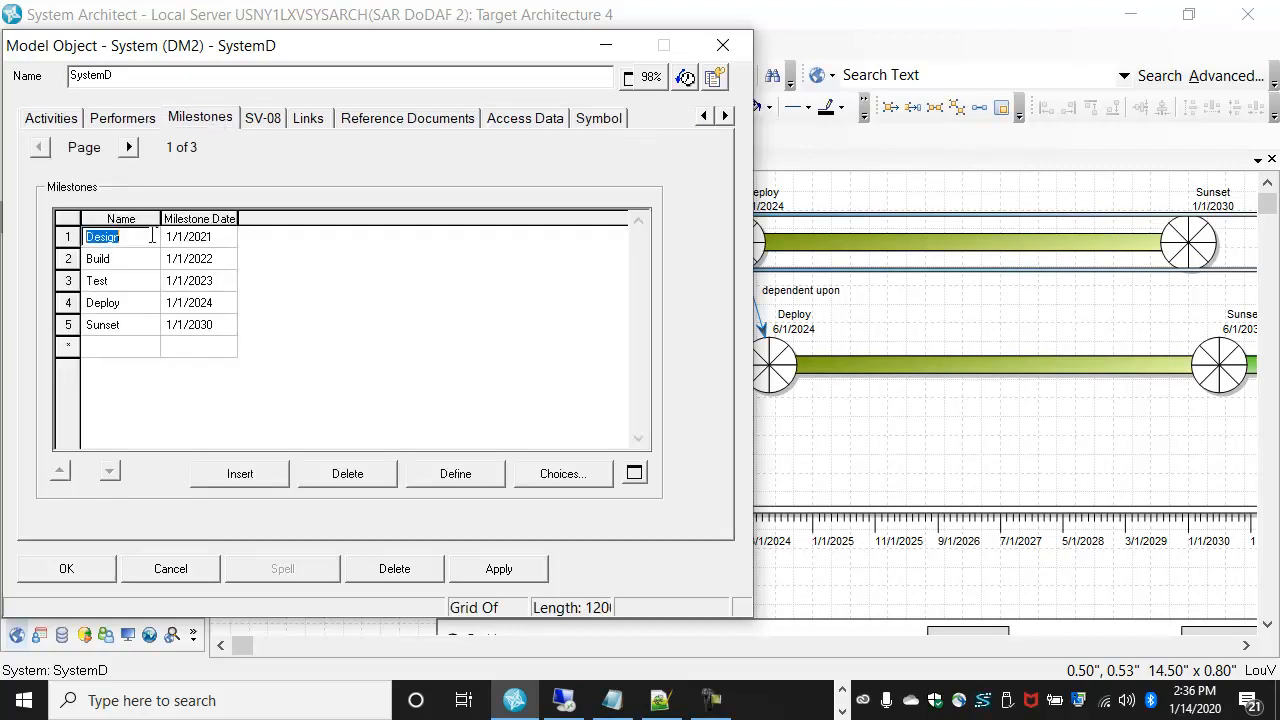
{"action": "left_click", "coordinate": [456, 474]}
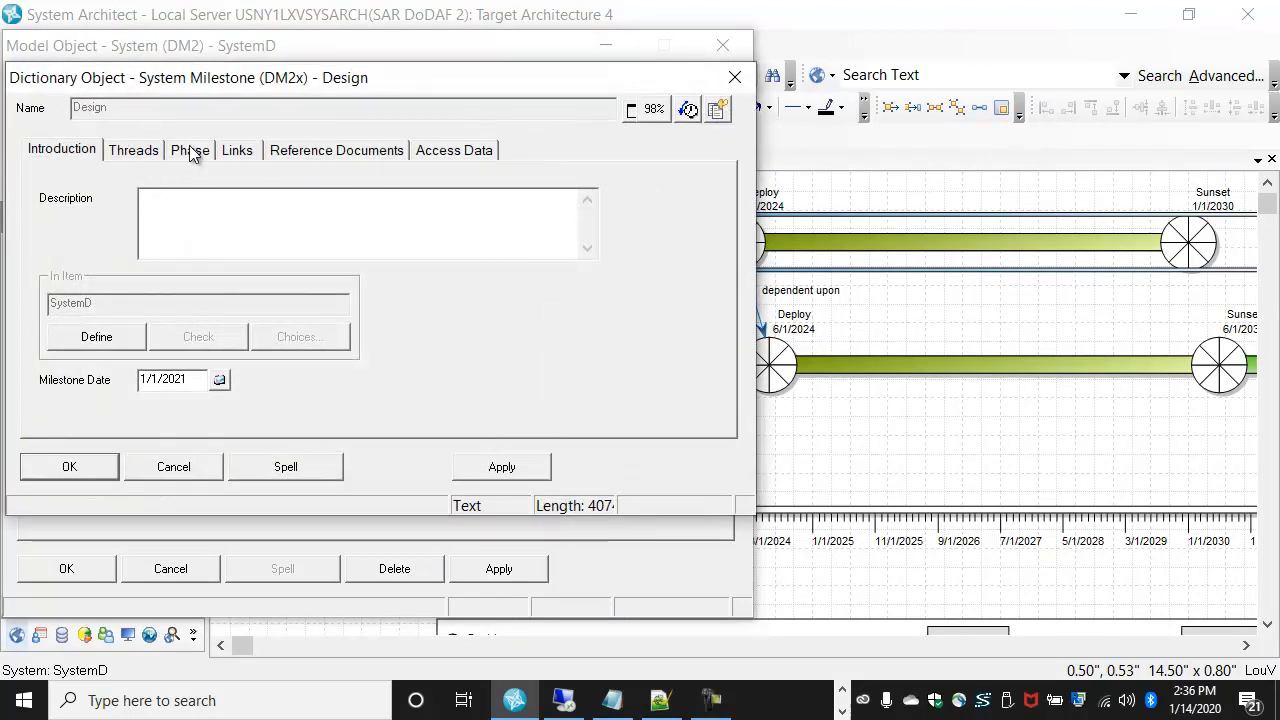
Set the Design milestone's phase Following Color to White and accept both the milestone and SystemD definitions.
{"action": "left_click", "coordinate": [190, 148]}
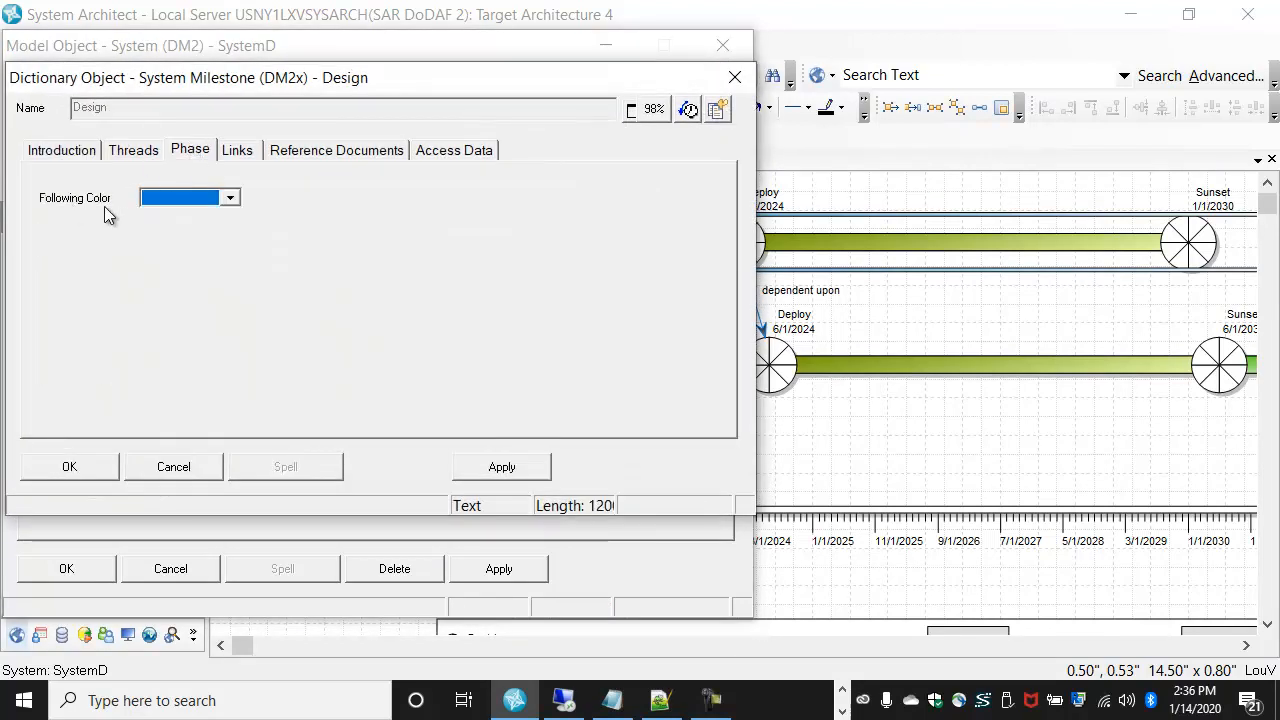
{"action": "left_click", "coordinate": [230, 198]}
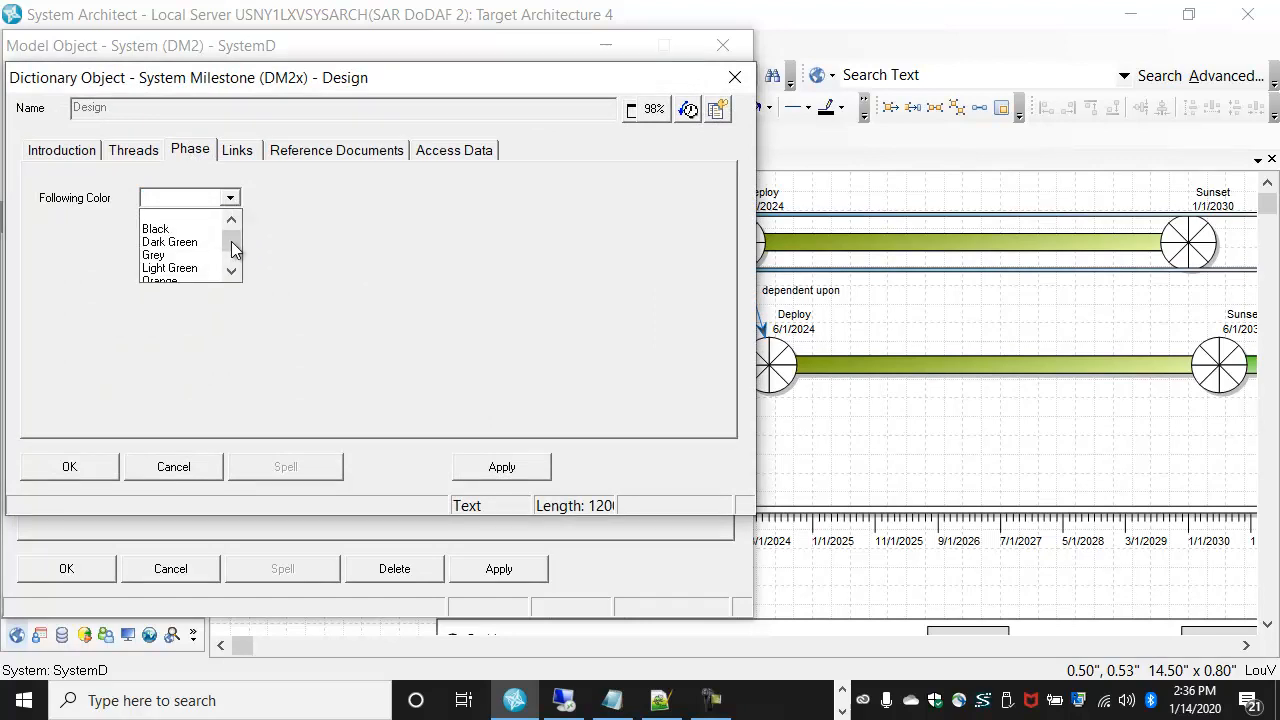
{"action": "left_click_drag", "start_coordinate": [233, 242], "coordinate": [232, 248]}
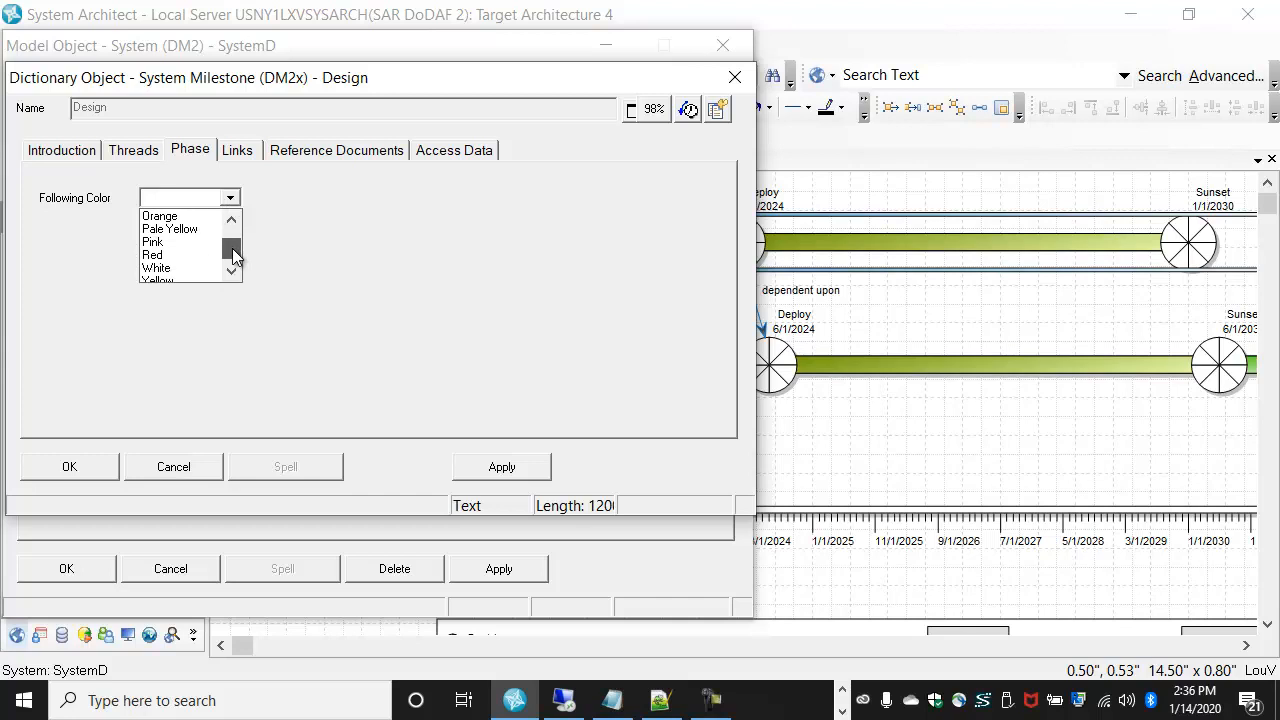
{"action": "left_click", "coordinate": [156, 268]}
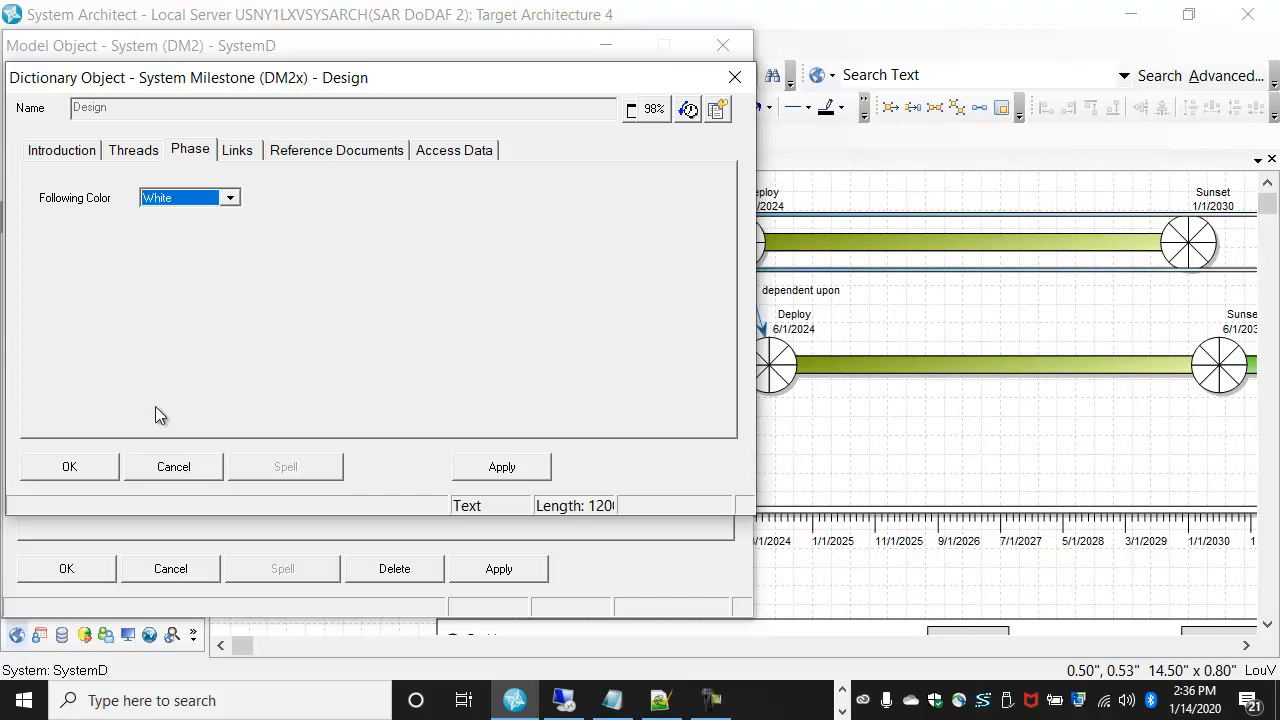
{"action": "left_click", "coordinate": [66, 476]}
{"action": "left_click", "coordinate": [92, 577]}
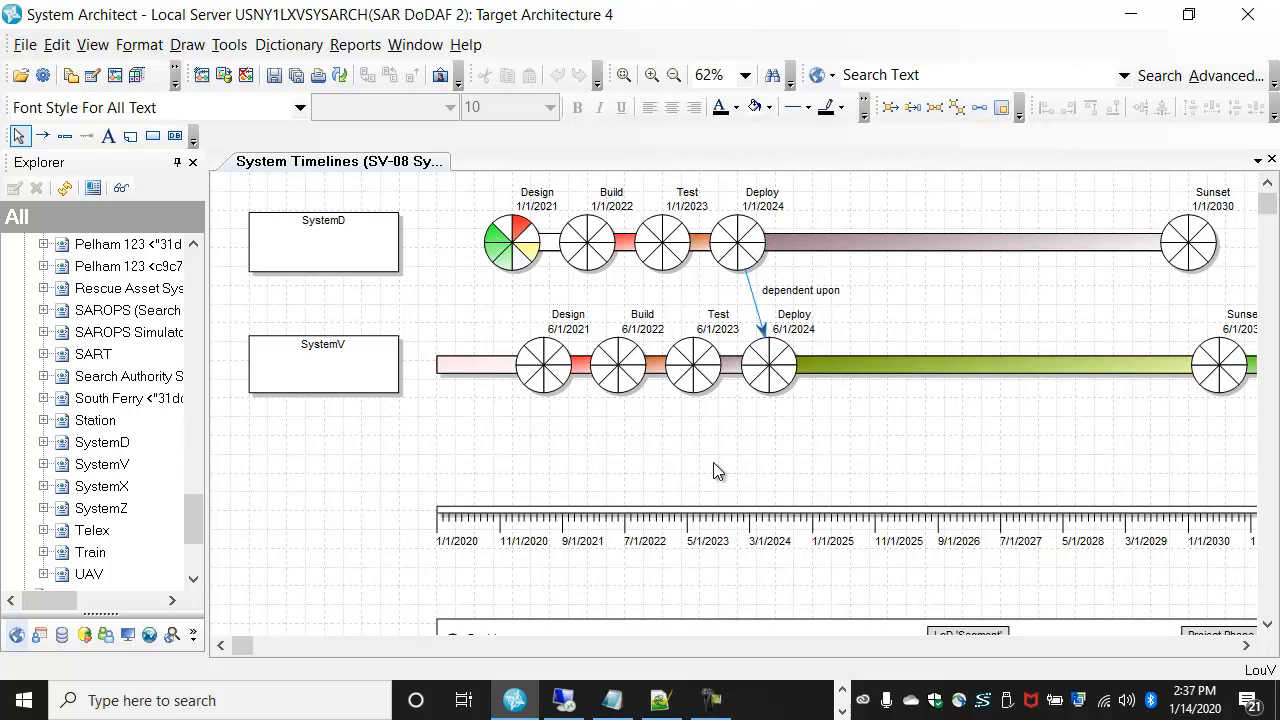
Switch to USRPROPS.TXT in Notepad and examine the System Milestone (DM2x) definition near its end.
{"action": "left_click", "coordinate": [613, 702]}
{"action": "left_click_drag", "start_coordinate": [437, 18], "coordinate": [594, 28]}
{"action": "left_click_drag", "start_coordinate": [1173, 341], "coordinate": [1173, 445]}
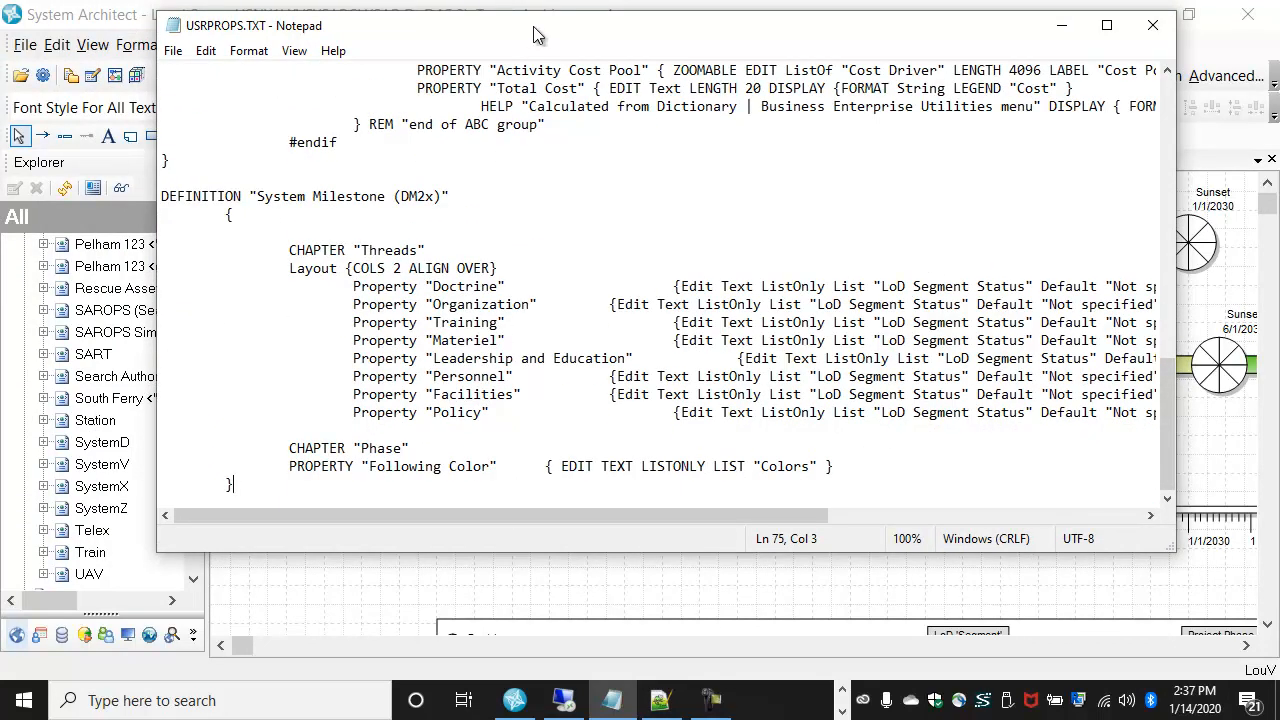
{"action": "left_click_drag", "start_coordinate": [528, 27], "coordinate": [914, 24]}
Review the thread names and statuses of SystemD's Design milestone on the diagram, and leave its definition without changes.
{"action": "left_click", "coordinate": [495, 236]}
{"action": "double_click", "coordinate": [495, 236]}
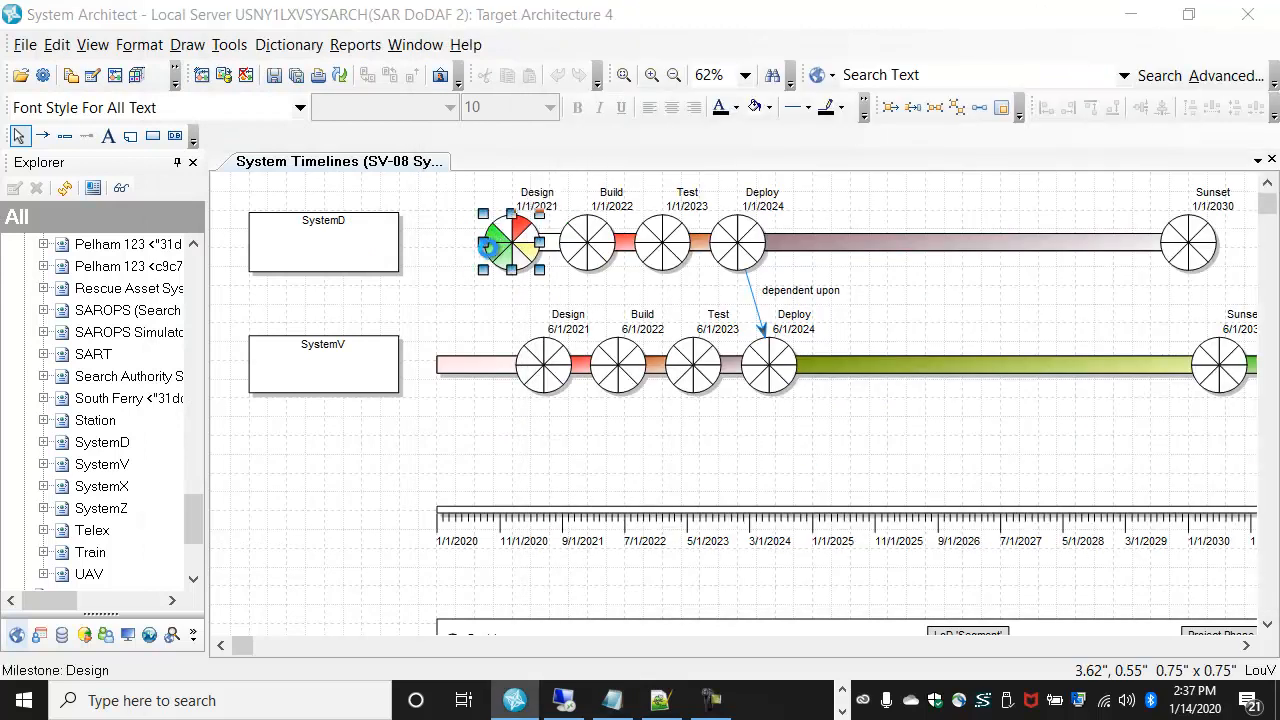
{"action": "left_click", "coordinate": [141, 116]}
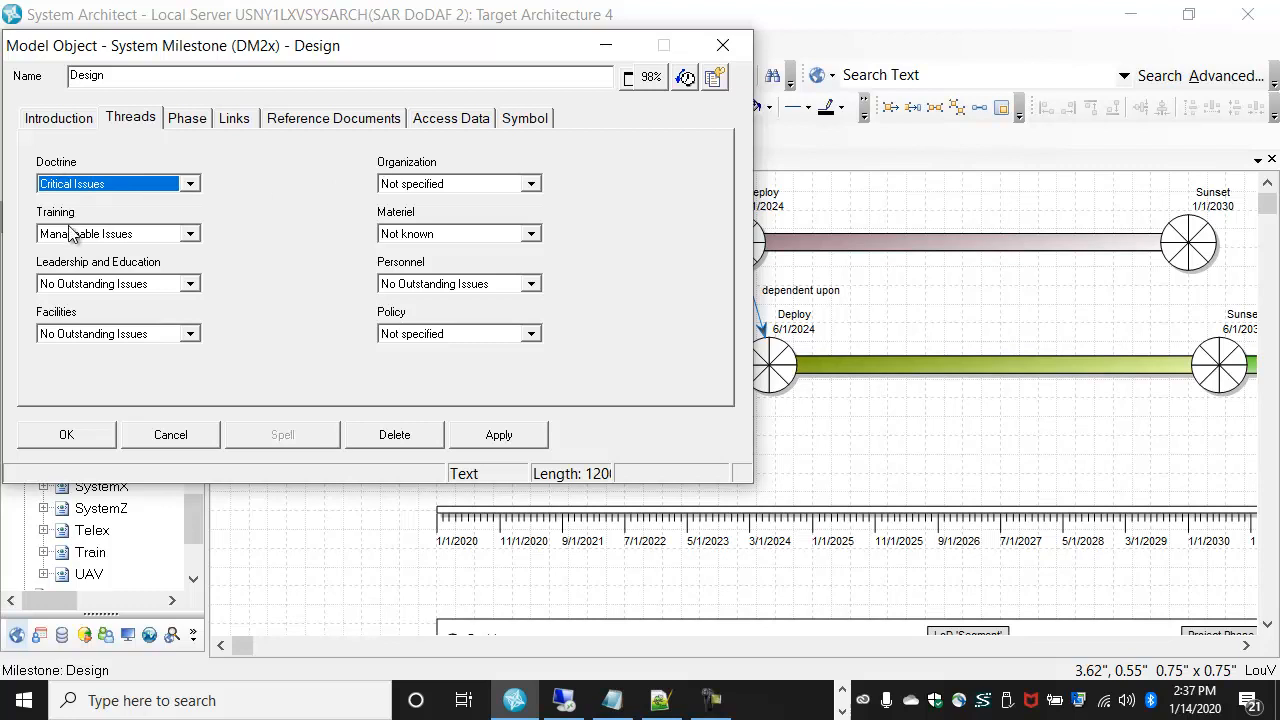
{"action": "left_click", "coordinate": [184, 433]}
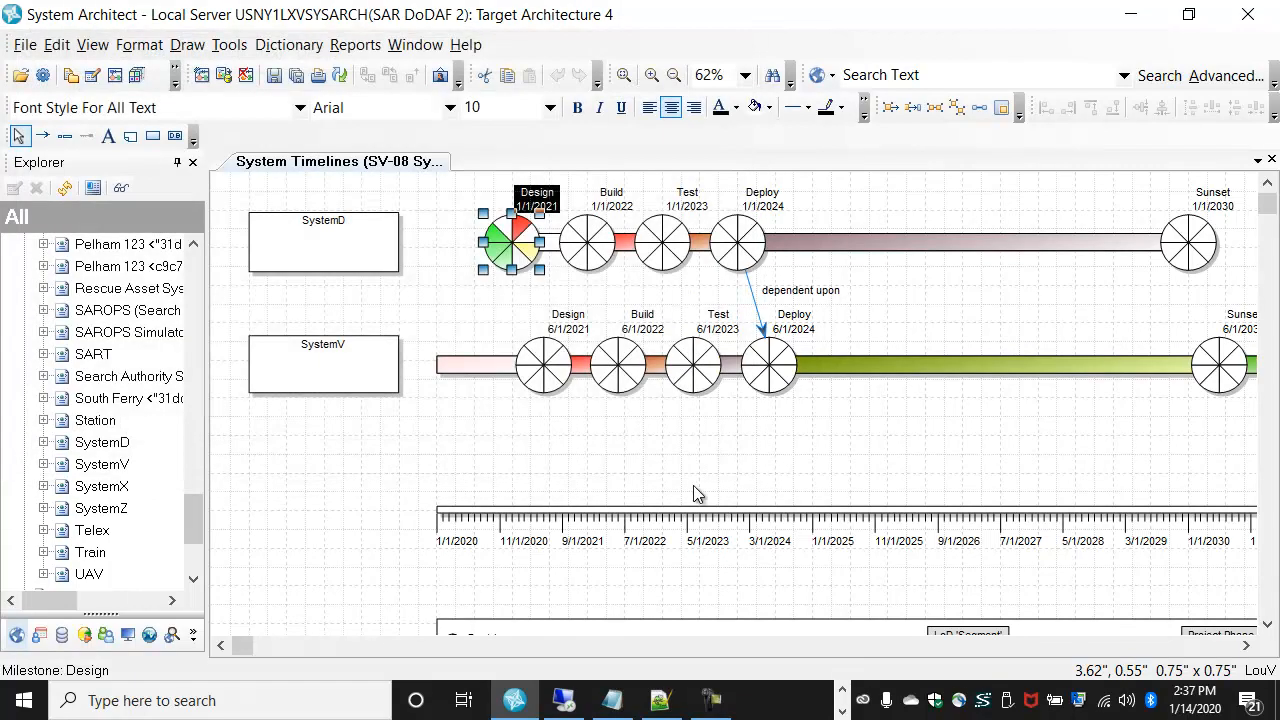
Return to USRPROPS.TXT in Notepad, enlarge its window and examine the thread properties of the System Milestone definition.
{"action": "left_click", "coordinate": [612, 700]}
{"action": "left_click_drag", "start_coordinate": [943, 75], "coordinate": [495, 48]}
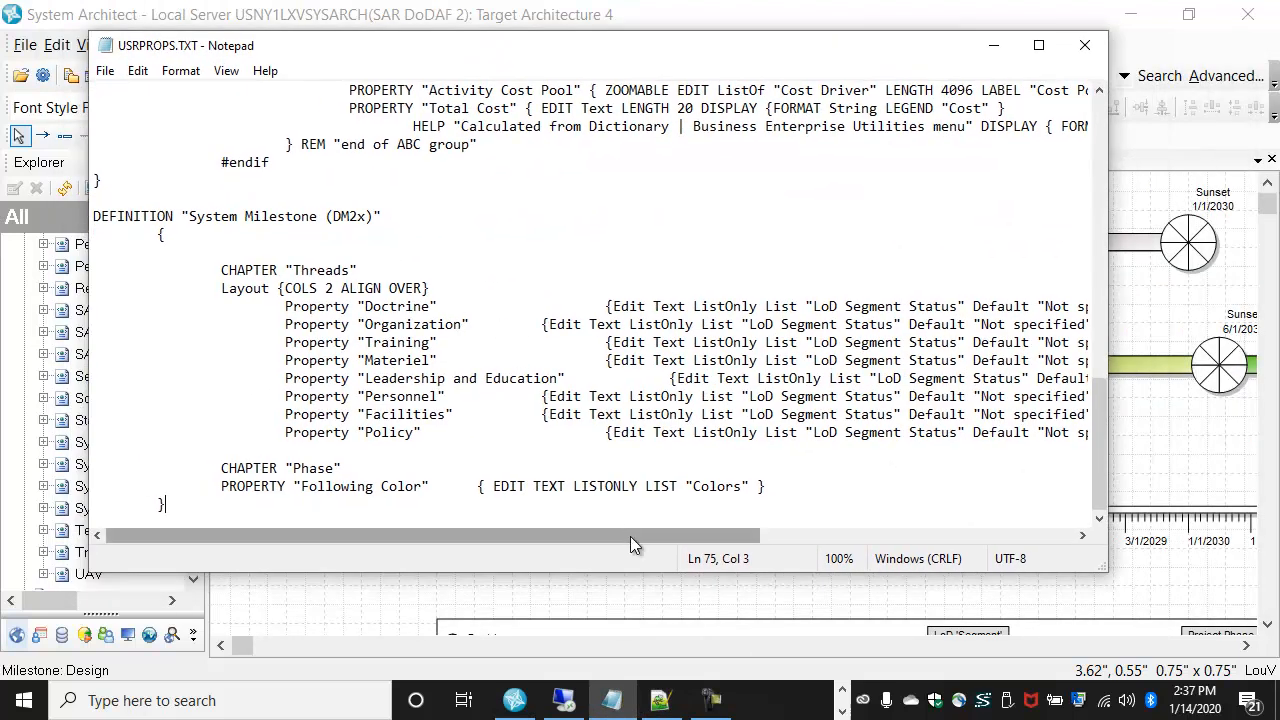
{"action": "left_click_drag", "start_coordinate": [624, 572], "coordinate": [622, 652]}
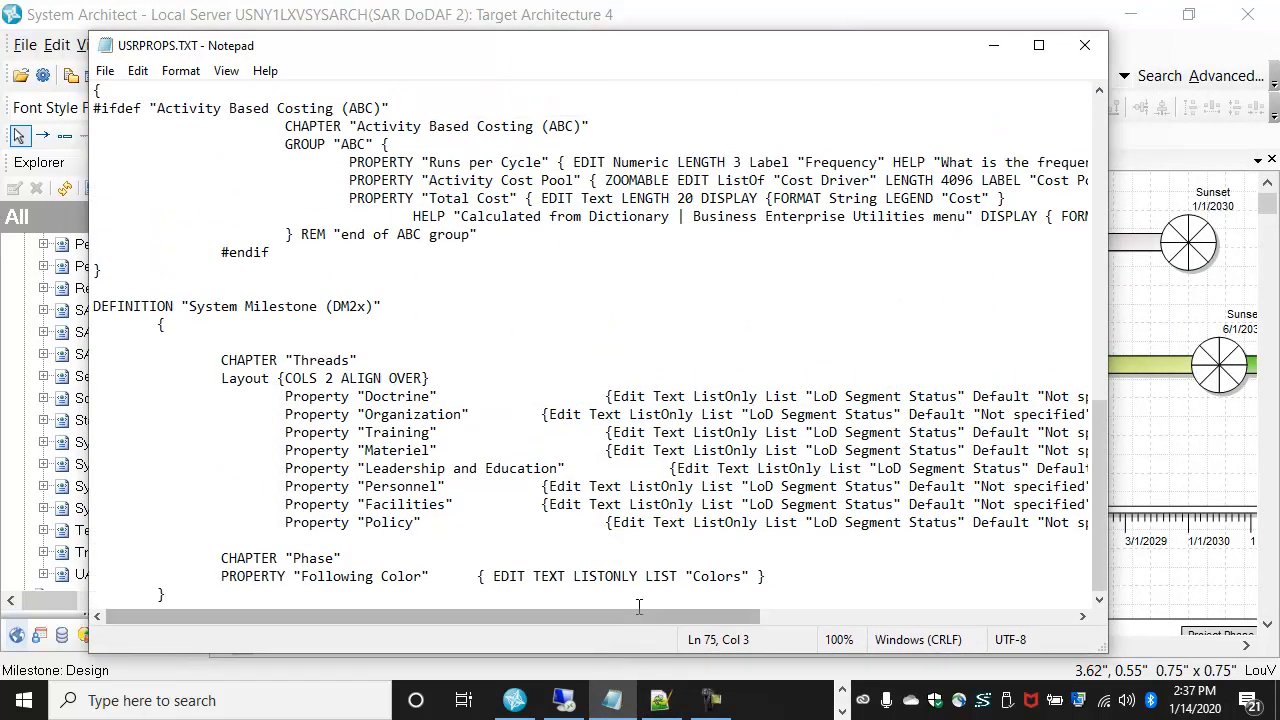
{"action": "left_click_drag", "start_coordinate": [479, 57], "coordinate": [509, 35]}
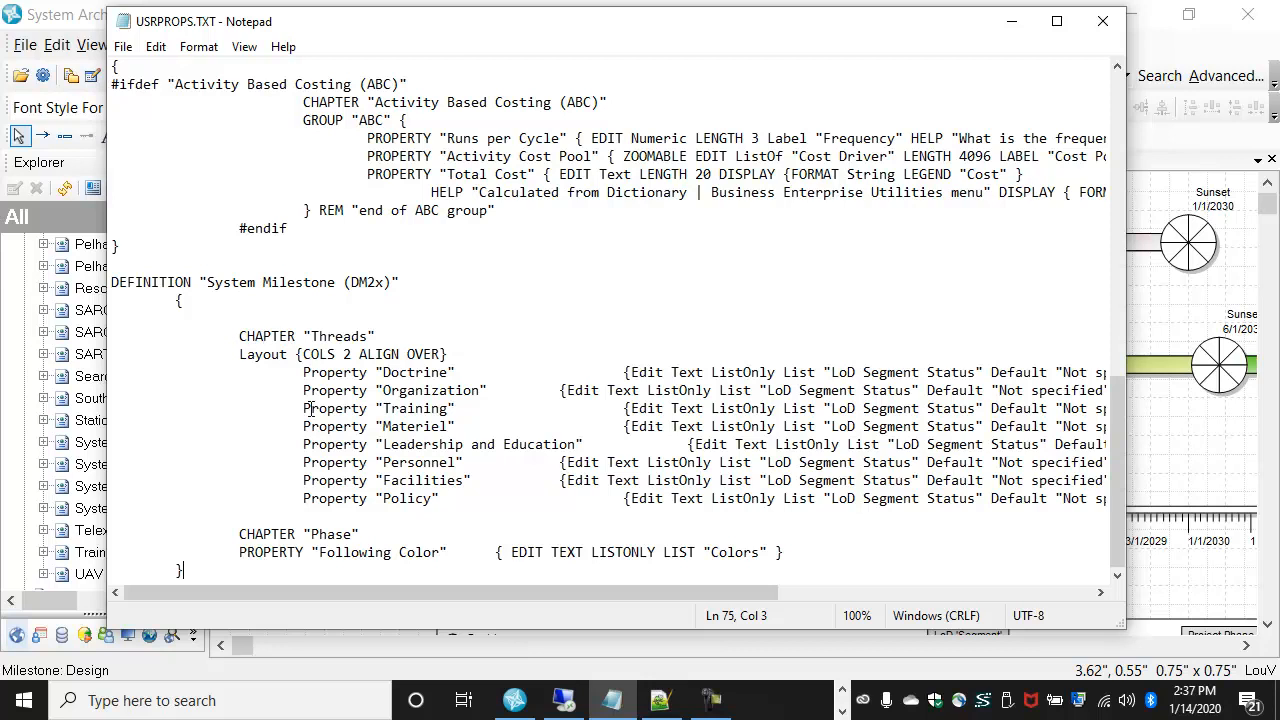
{"action": "left_click_drag", "start_coordinate": [422, 592], "coordinate": [514, 607]}
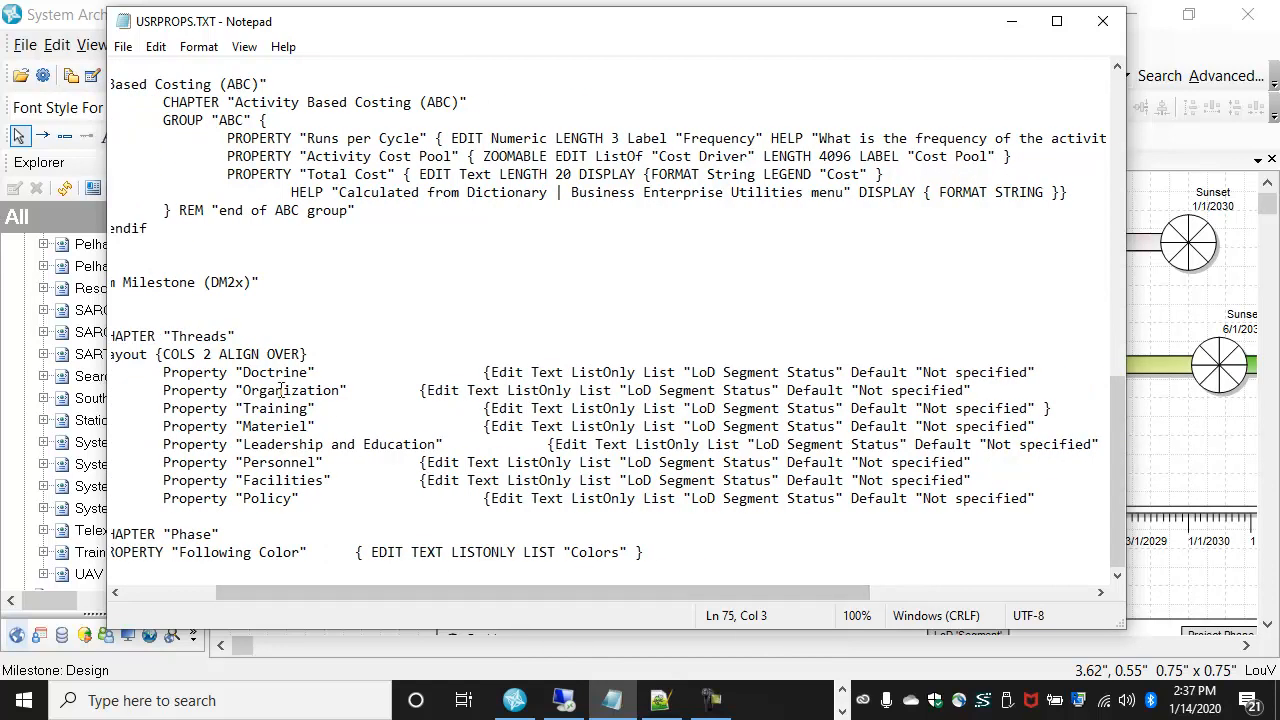
Examine the LABEL entries of the thread properties, including Adheres to Standards, Users Notified and Processes Updated, and close the file.
{"action": "left_click_drag", "start_coordinate": [654, 593], "coordinate": [859, 592]}
{"action": "left_click_drag", "start_coordinate": [866, 372], "coordinate": [1018, 366]}
{"action": "left_click", "coordinate": [889, 391]}
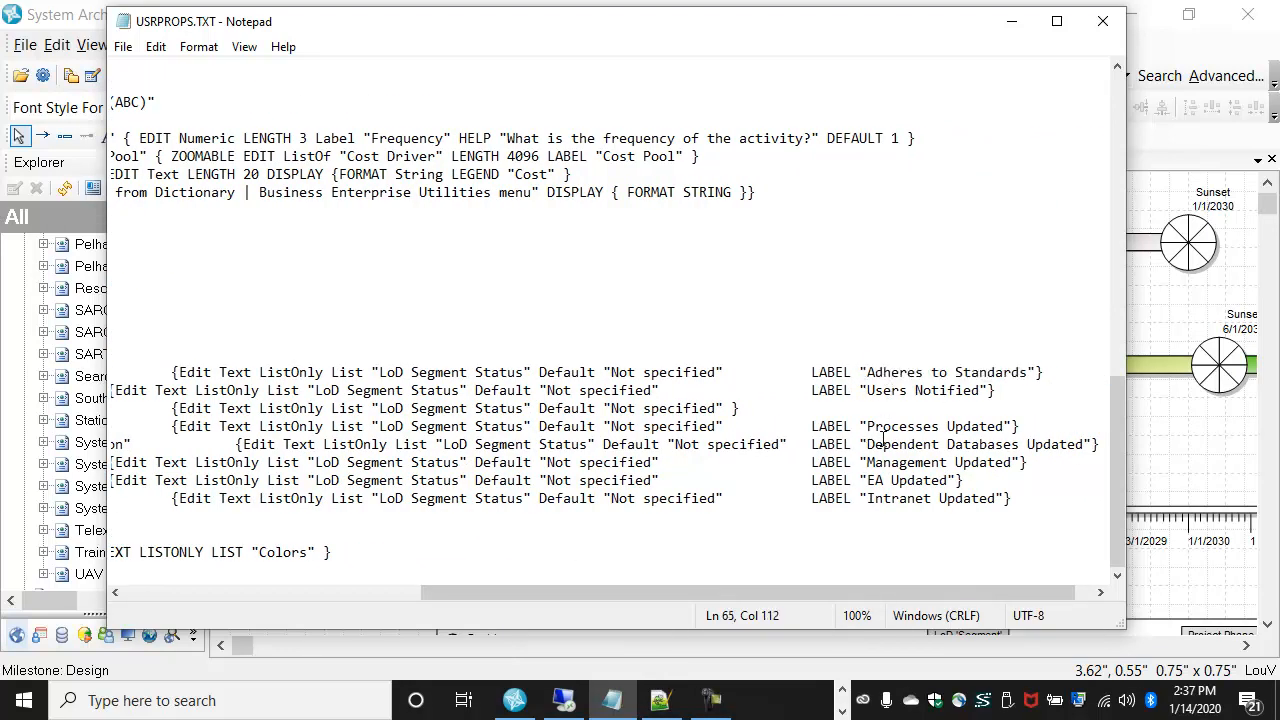
{"action": "left_click_drag", "start_coordinate": [861, 390], "coordinate": [984, 390]}
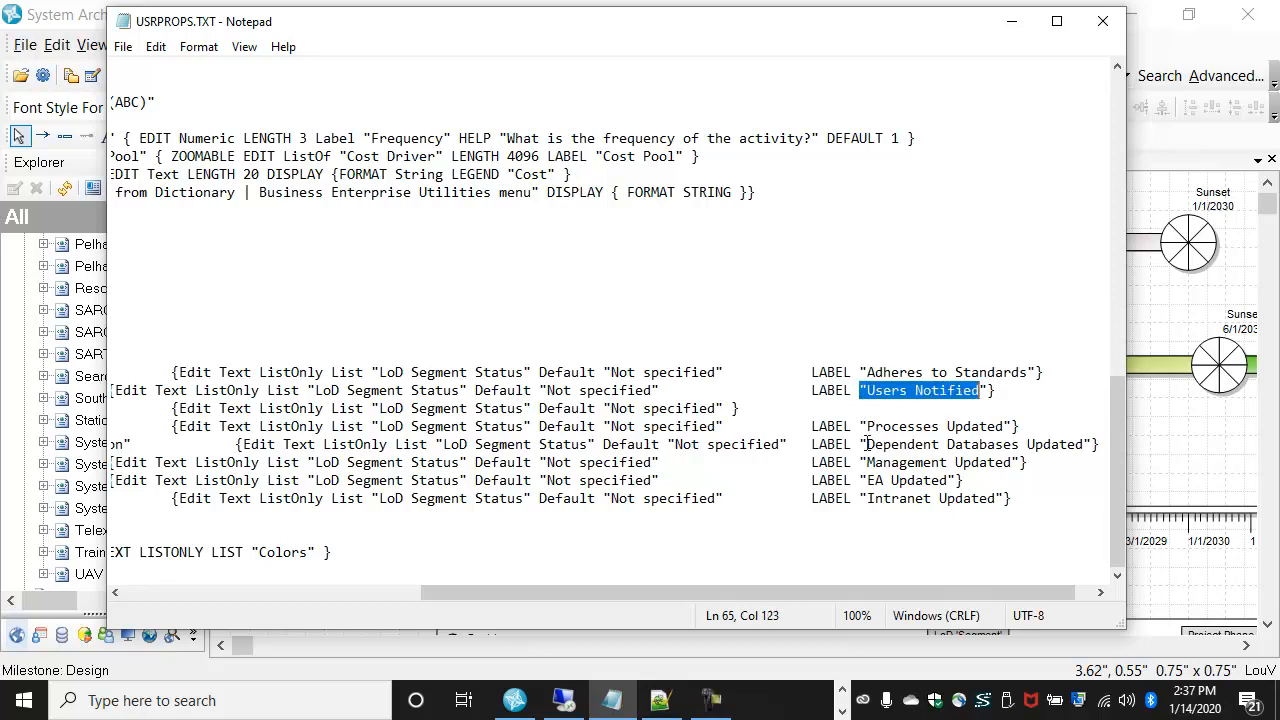
{"action": "left_click_drag", "start_coordinate": [866, 426], "coordinate": [1012, 426]}
{"action": "left_click", "coordinate": [897, 462]}
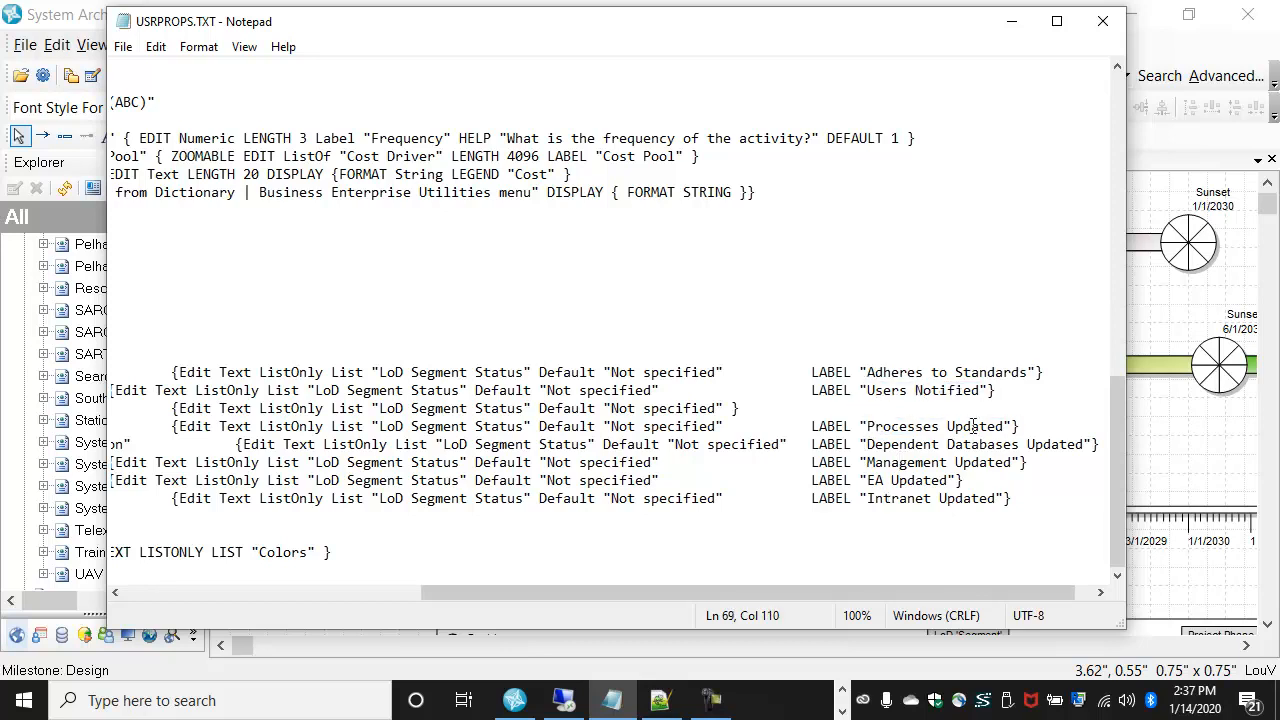
{"action": "left_click", "coordinate": [1102, 20]}
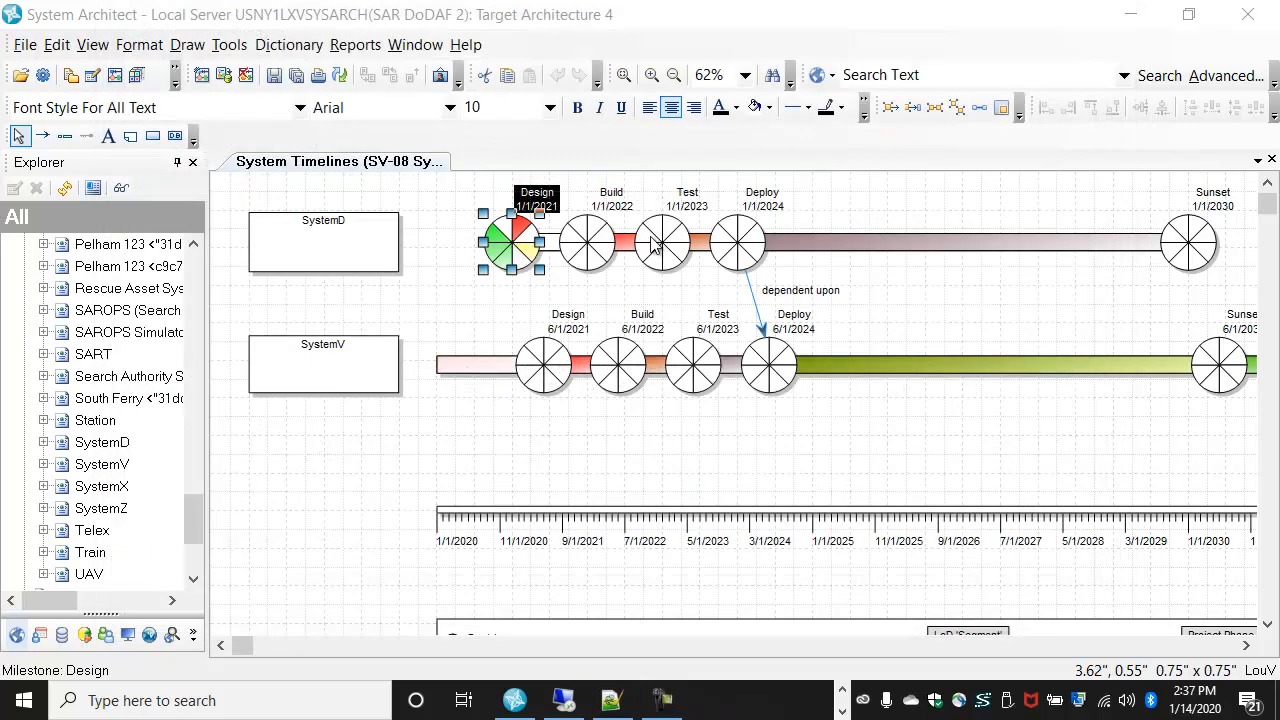
Import USRPROPS.TXT from the Desktop as the encyclopedia's user properties and dismiss the import message.
{"action": "left_click", "coordinate": [228, 44]}
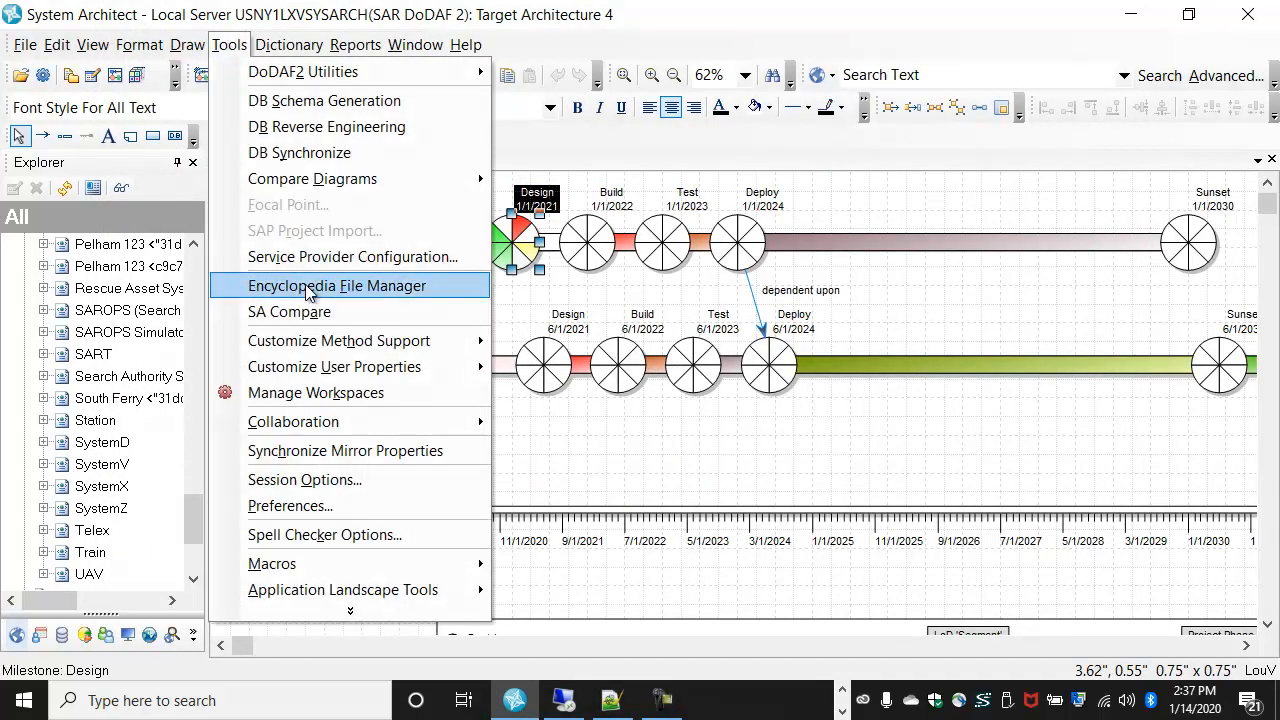
{"action": "mouse_move", "coordinate": [409, 366]}
{"action": "left_click", "coordinate": [608, 397]}
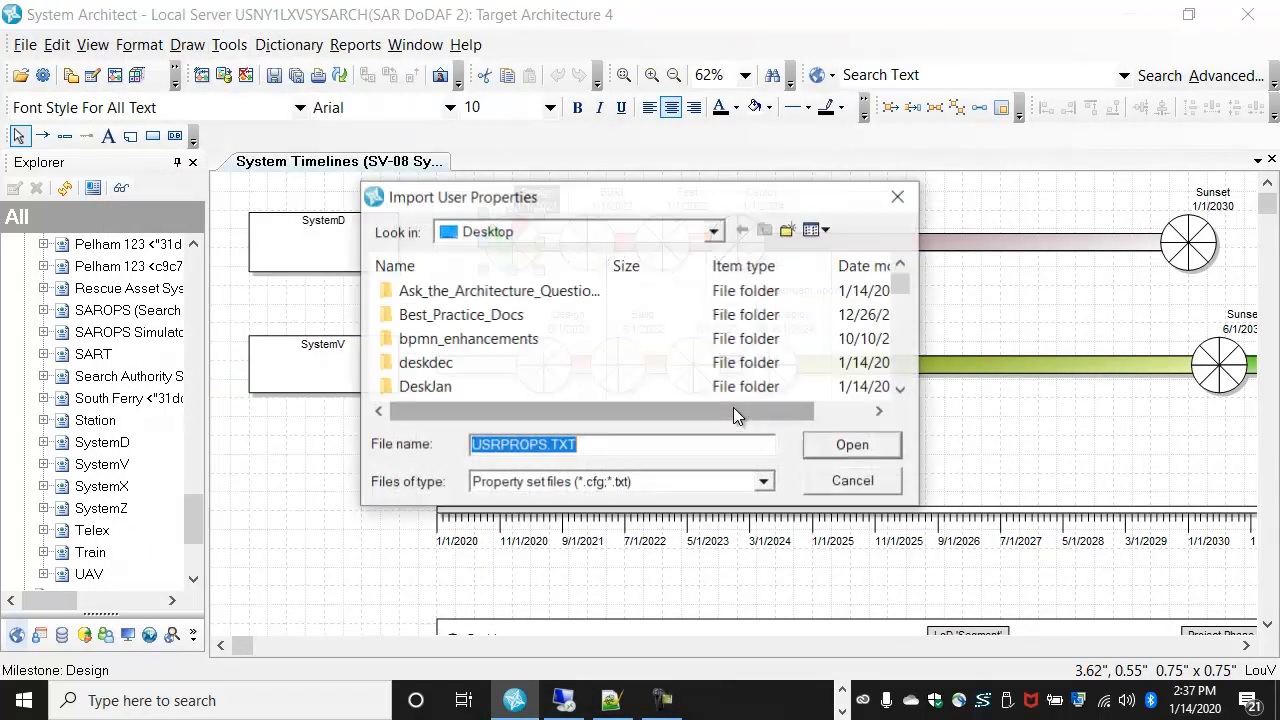
{"action": "left_click", "coordinate": [866, 446]}
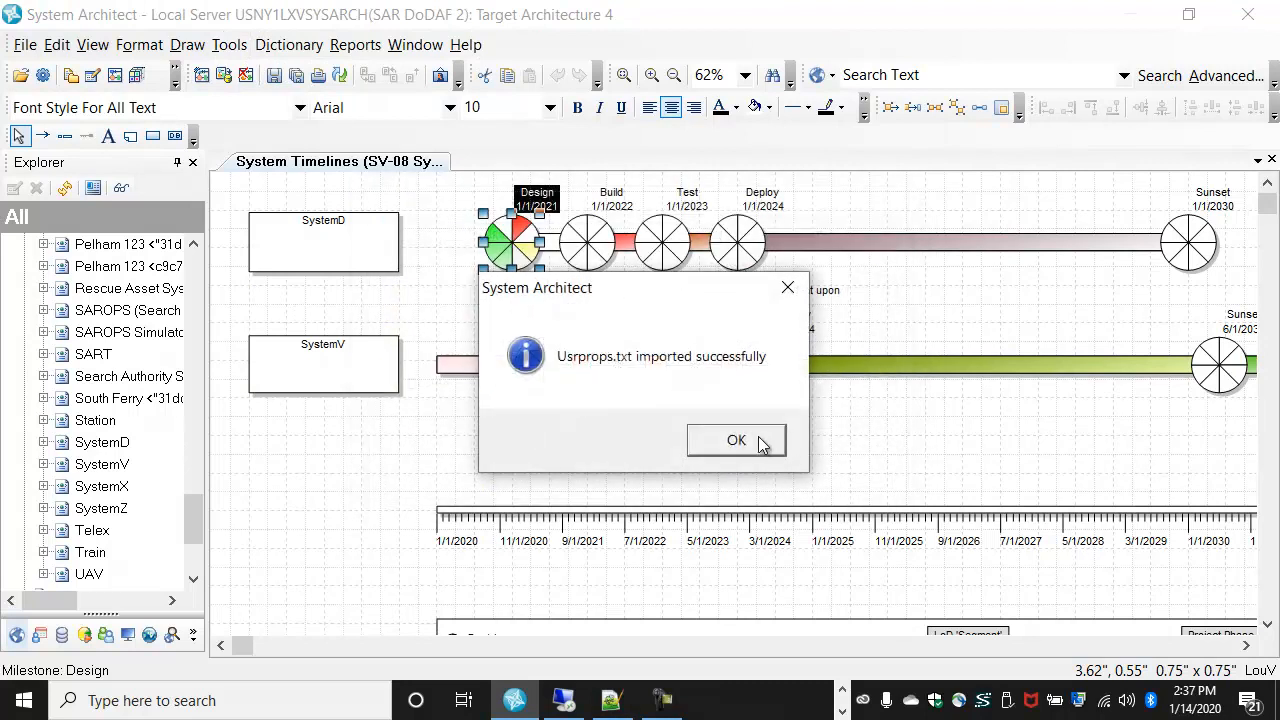
{"action": "left_click", "coordinate": [748, 442]}
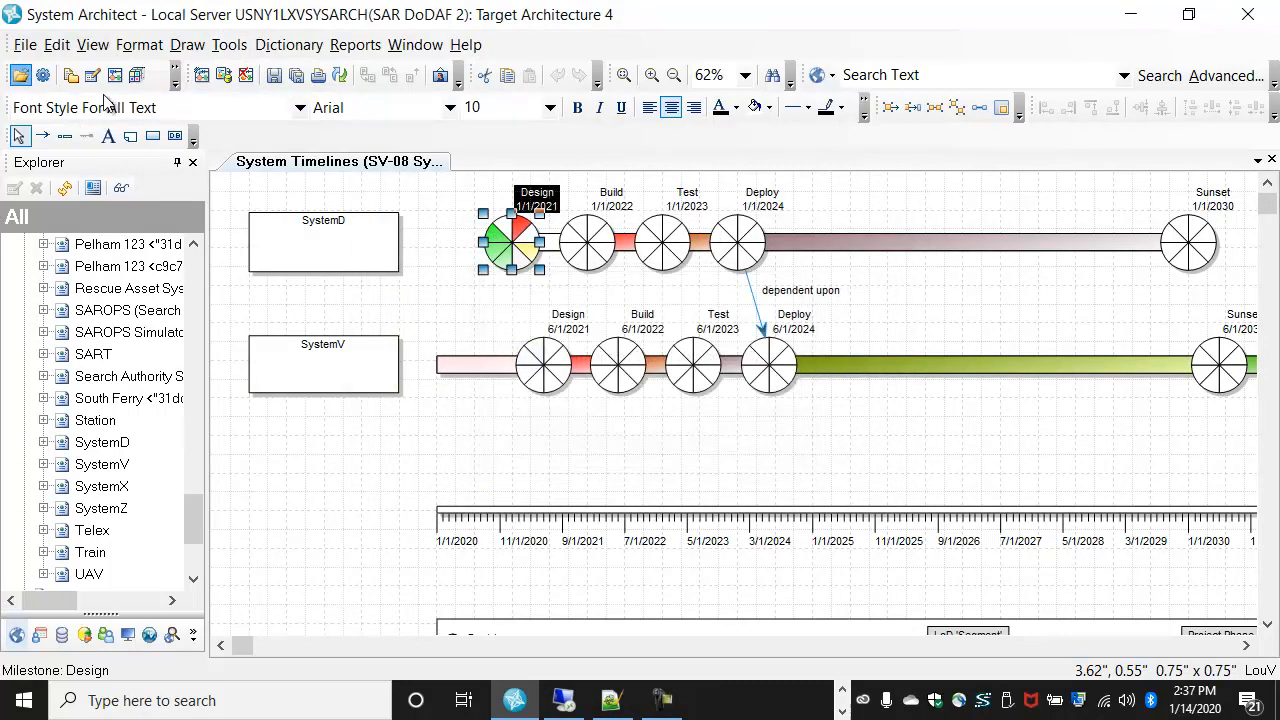
Reopen the SAR DoDAF 2 encyclopedia in the Target Architecture 4 workspace, saving the changes to the System Timelines diagram.
{"action": "left_click_drag", "start_coordinate": [1080, 56], "coordinate": [378, 12]}
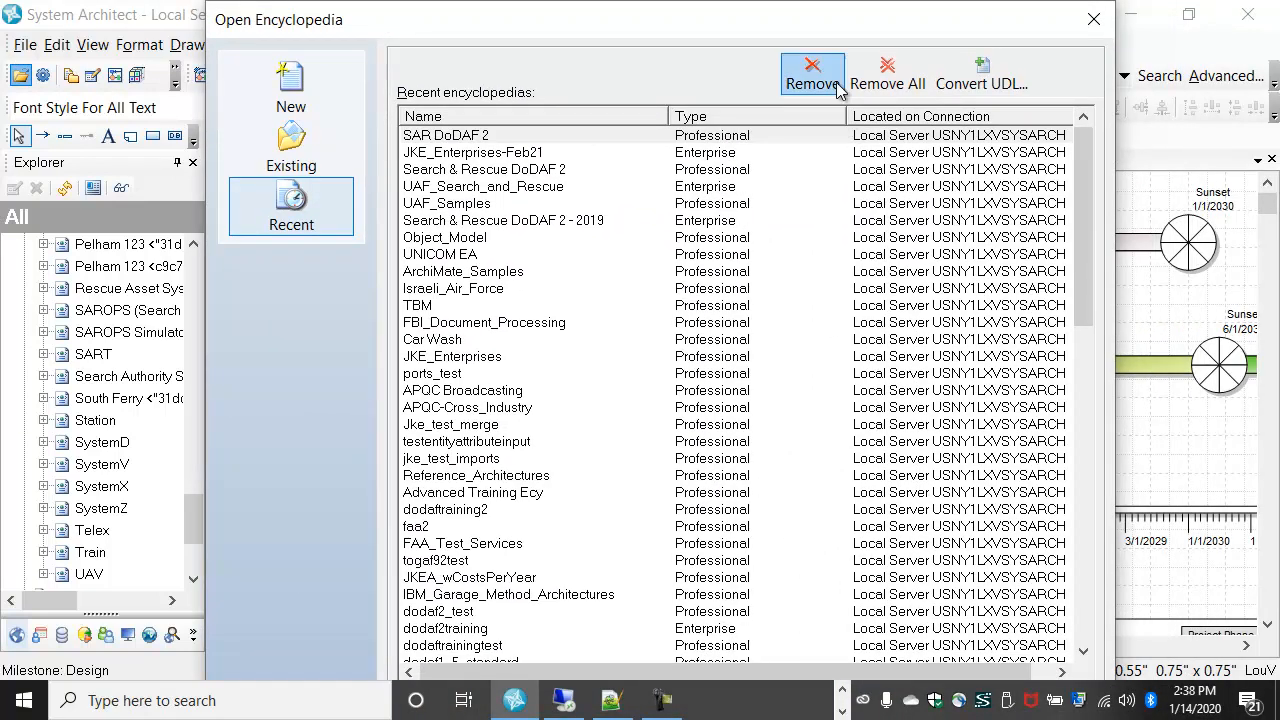
{"action": "left_click_drag", "start_coordinate": [822, 3], "coordinate": [804, 33]}
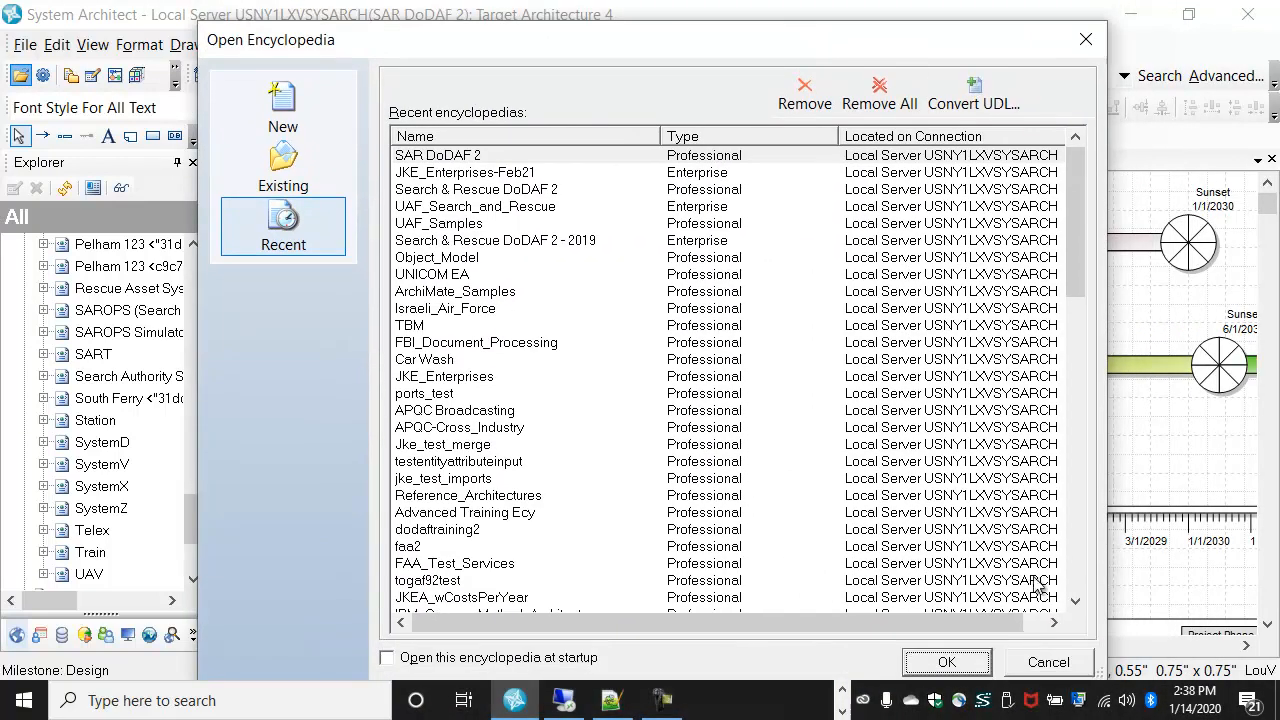
{"action": "left_click", "coordinate": [968, 664]}
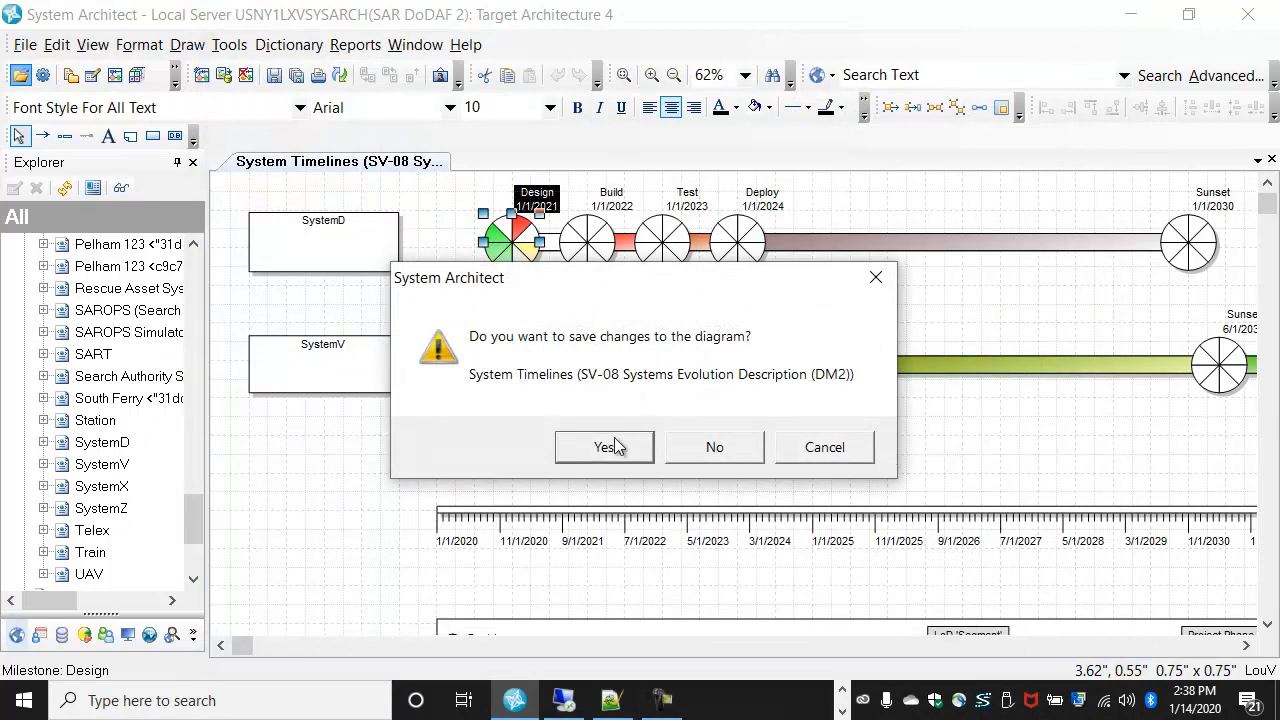
{"action": "left_click", "coordinate": [646, 450]}
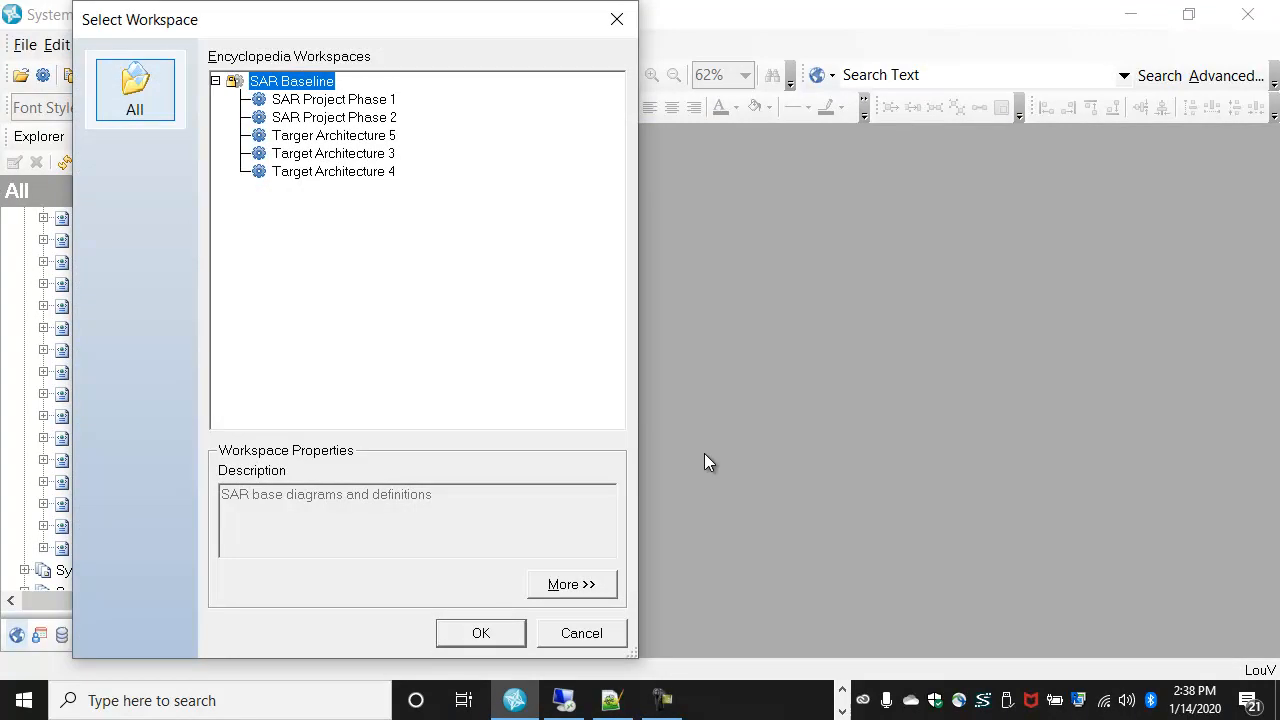
{"action": "left_click", "coordinate": [372, 173]}
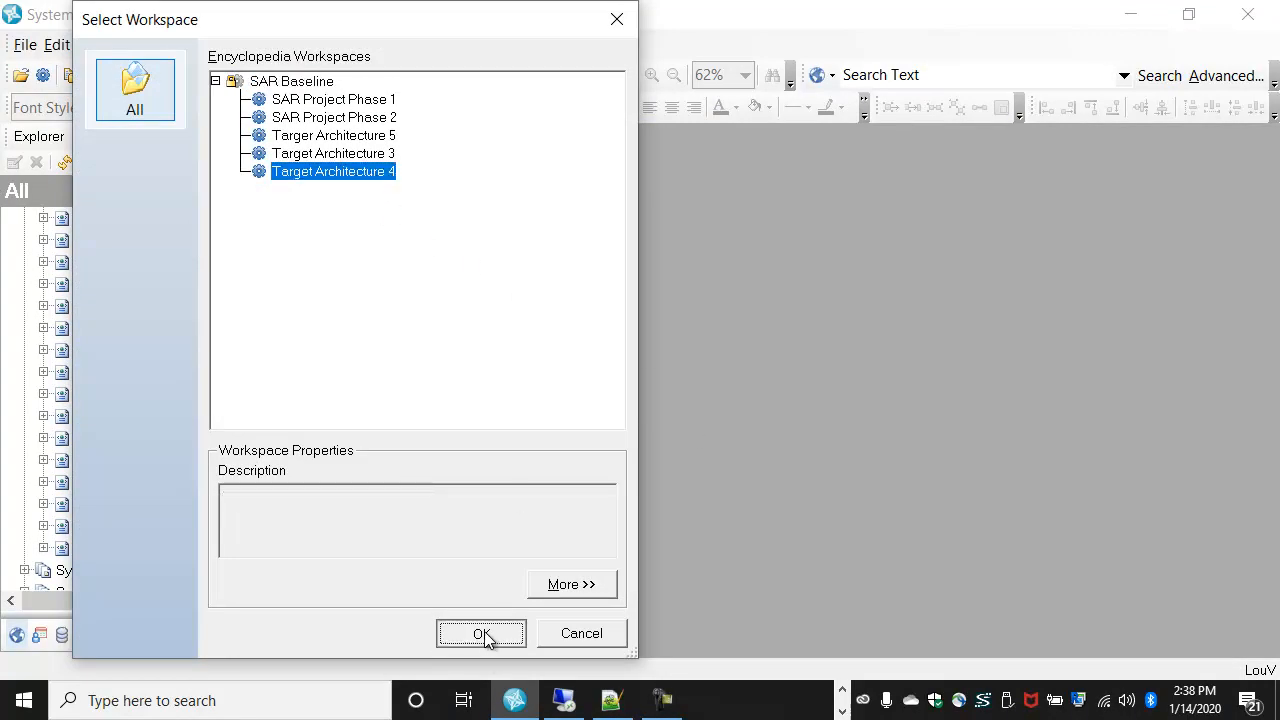
{"action": "left_click", "coordinate": [486, 634]}
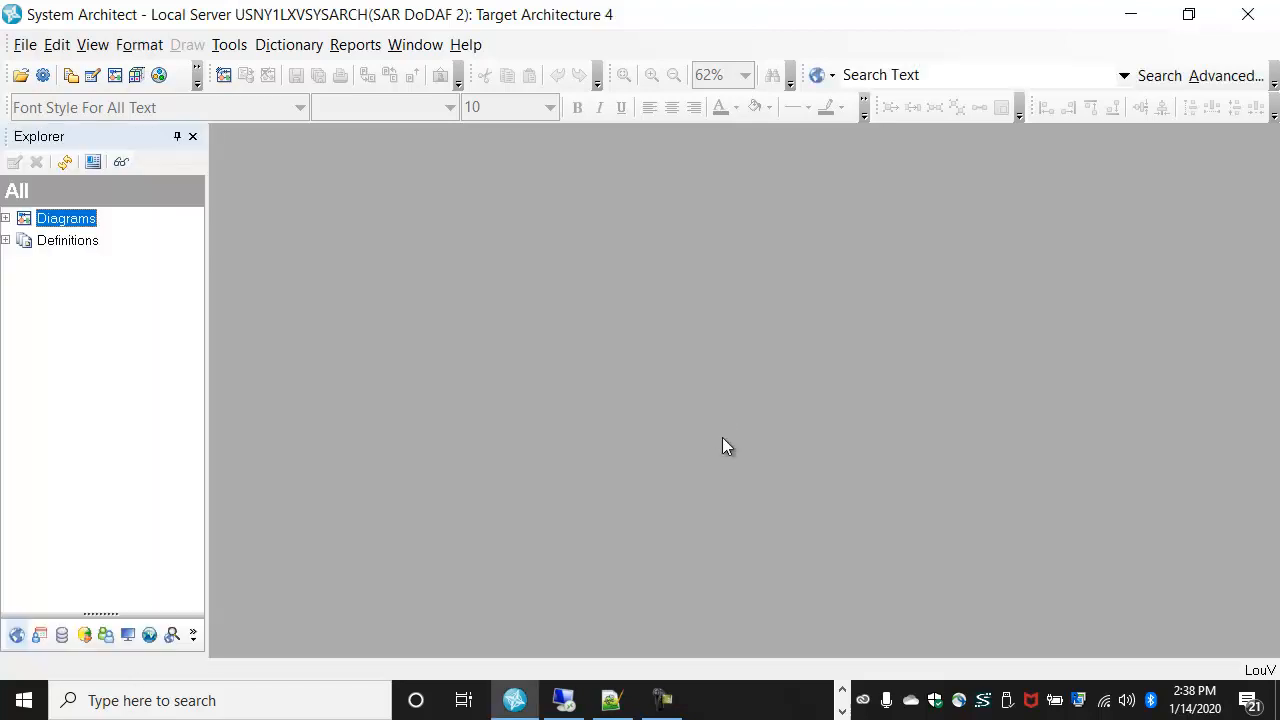
Open the System Timelines diagram from the SV-08 Systems Evolution Description diagrams.
{"action": "double_click", "coordinate": [70, 220]}
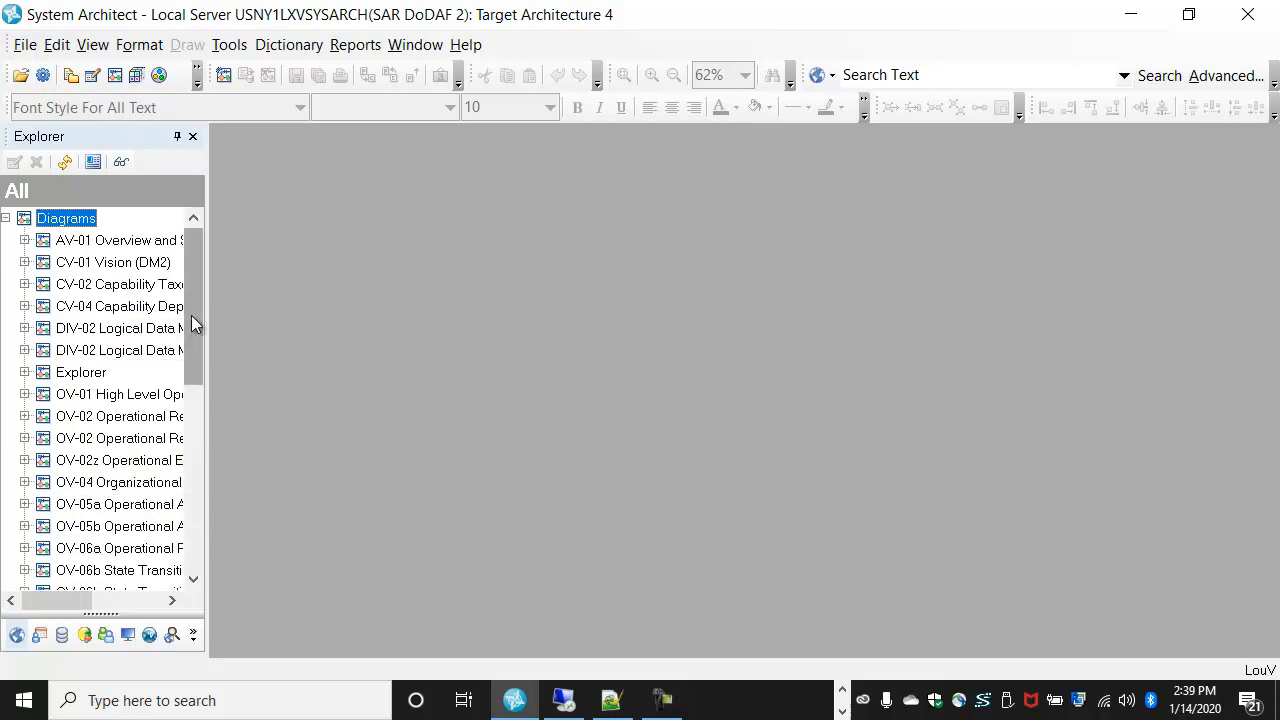
{"action": "left_click_drag", "start_coordinate": [194, 320], "coordinate": [194, 403]}
{"action": "scroll", "coordinate": [90, 485], "scroll_direction": "down", "scroll_amount": 4}
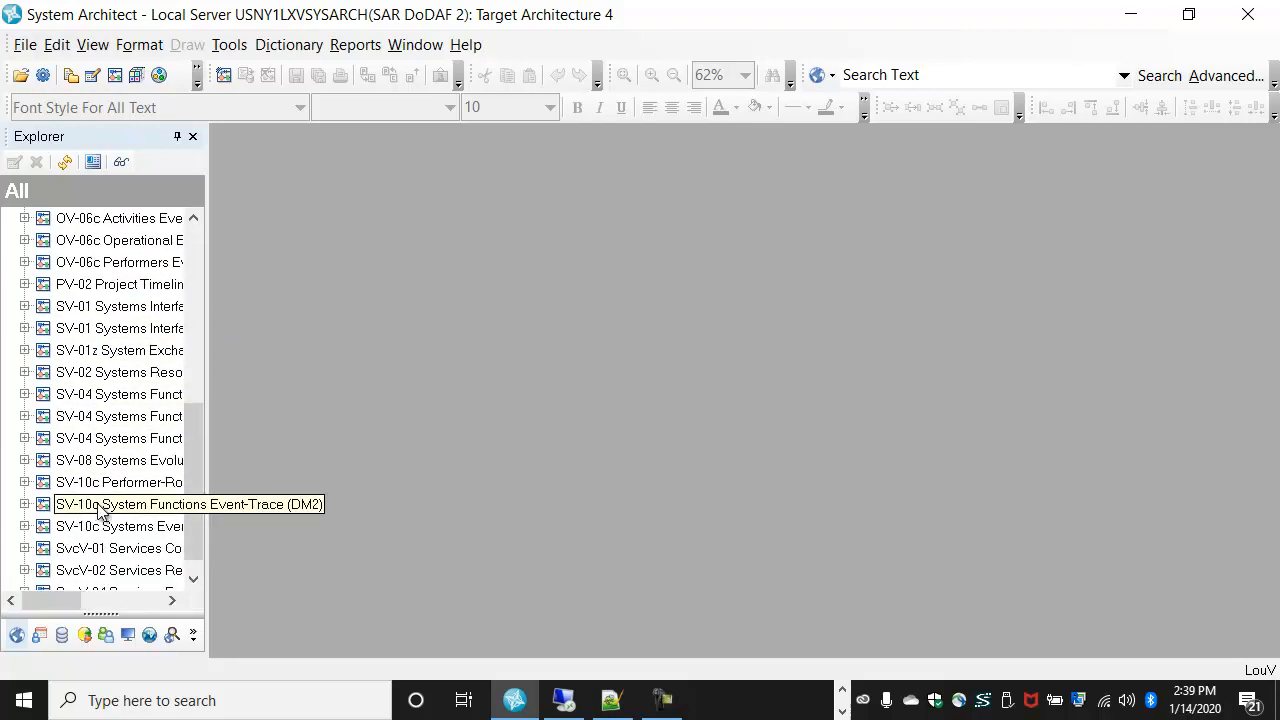
{"action": "double_click", "coordinate": [100, 416]}
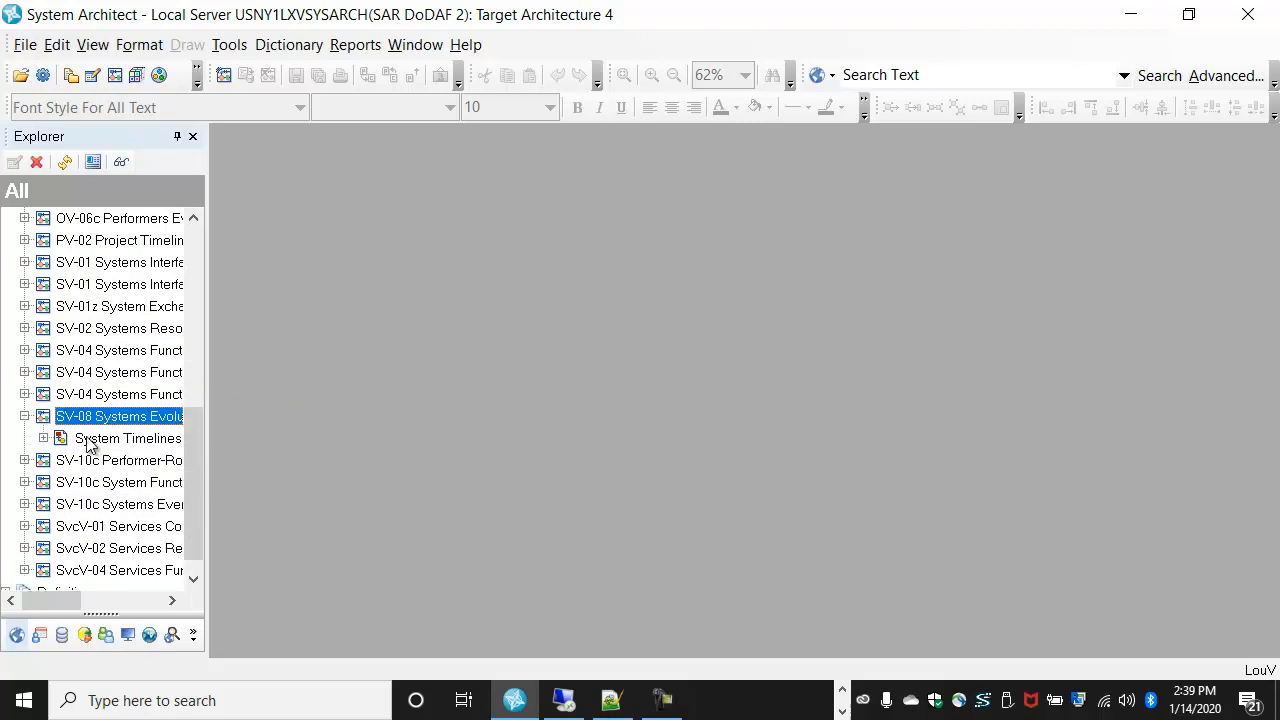
{"action": "left_click", "coordinate": [100, 440]}
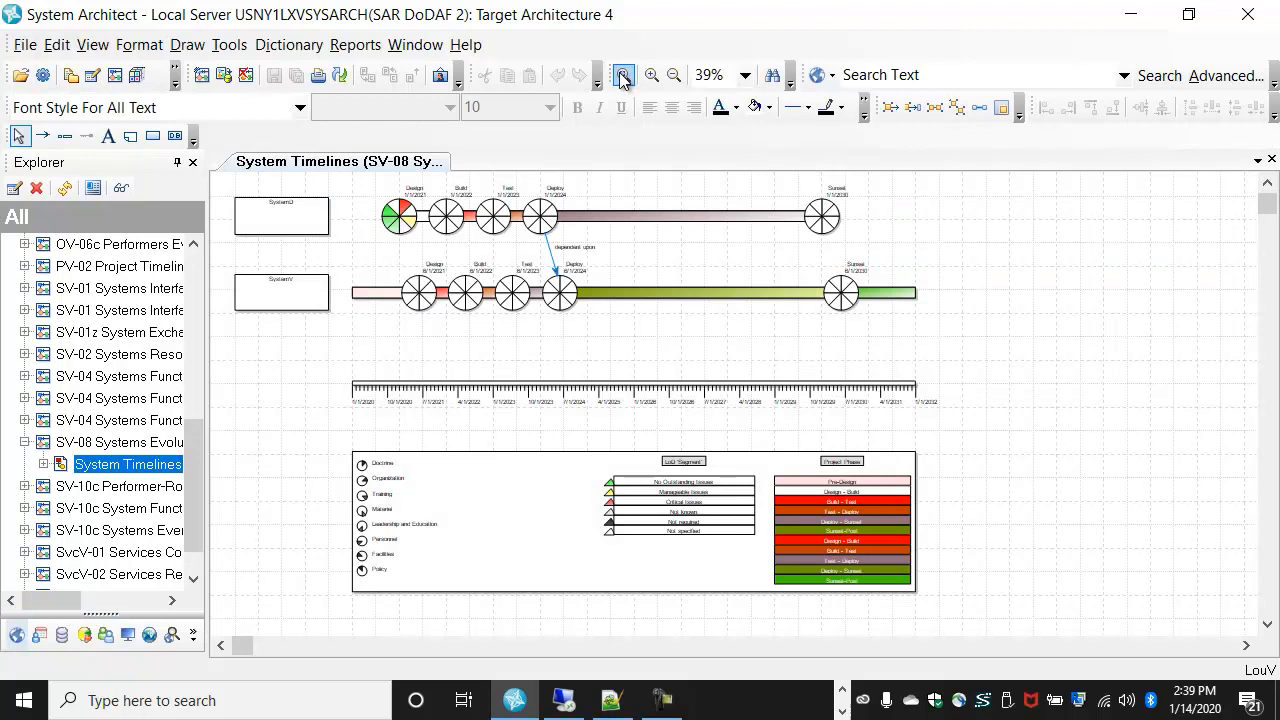
Examine the thread labels and statuses in the definition of SystemD's Design milestone, and close the definition.
{"action": "left_click", "coordinate": [624, 76]}
{"action": "left_click_drag", "start_coordinate": [232, 181], "coordinate": [680, 378]}
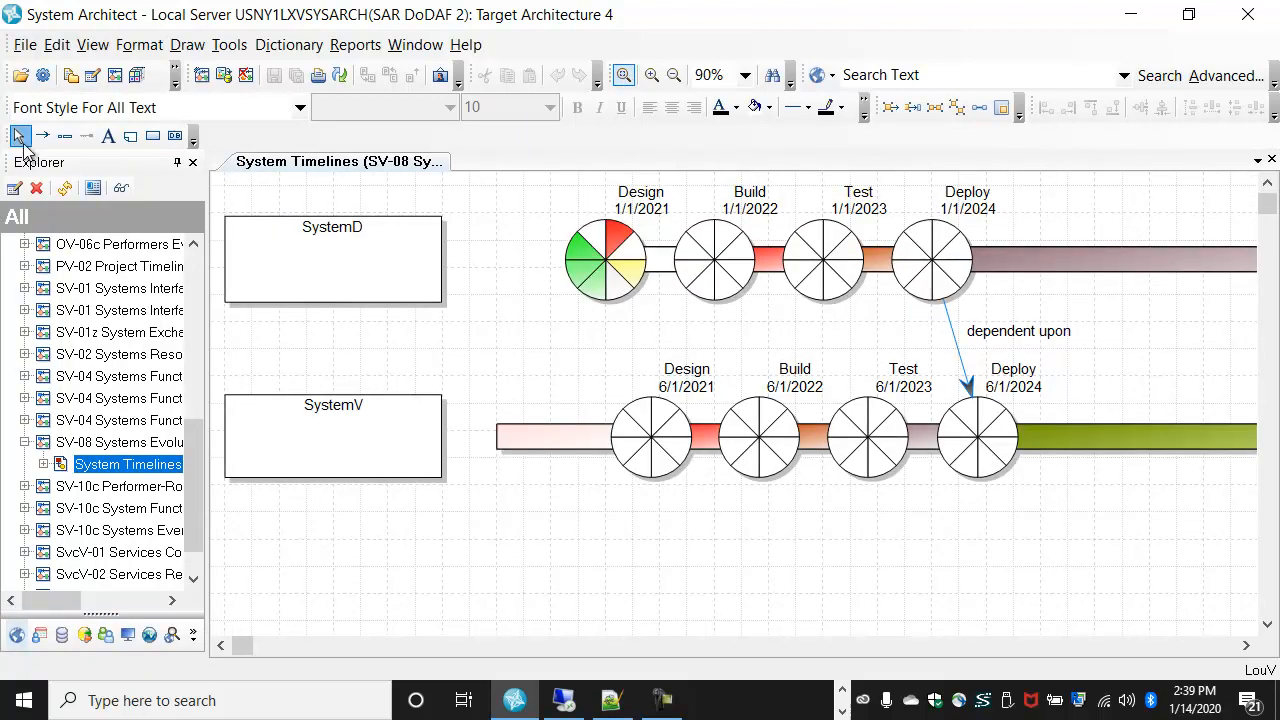
{"action": "left_click", "coordinate": [627, 252]}
{"action": "double_click", "coordinate": [627, 252]}
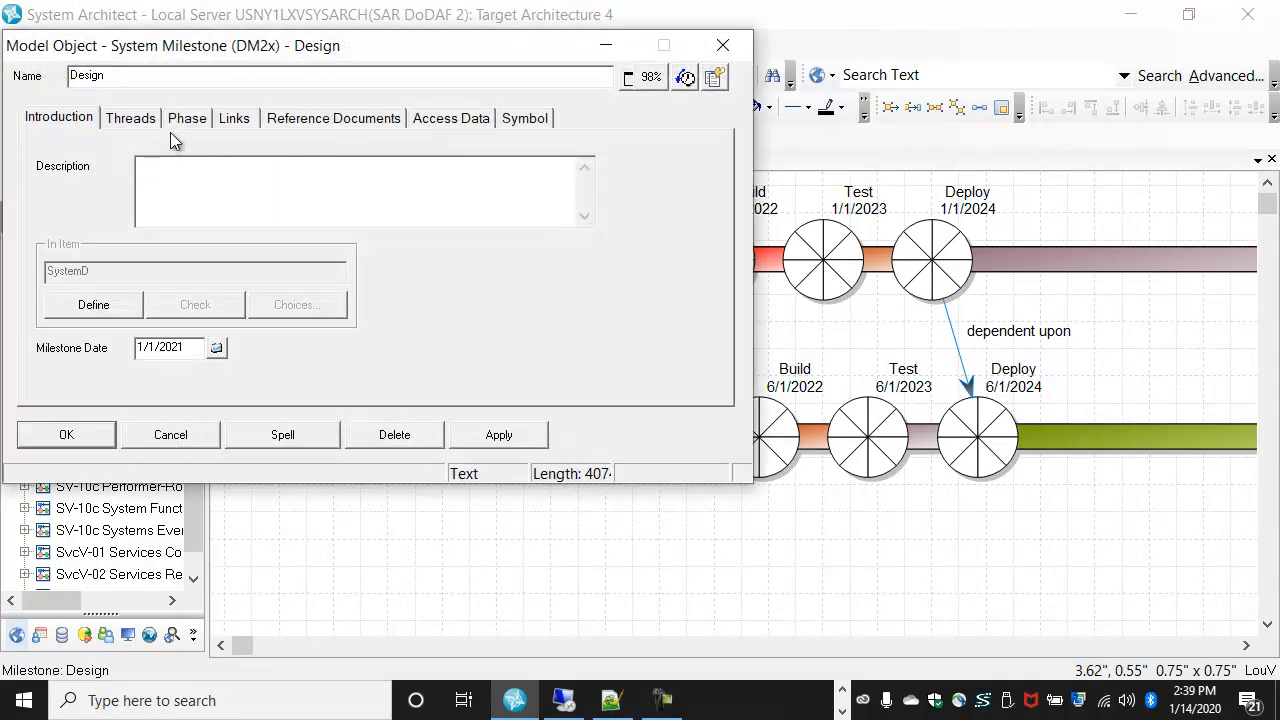
{"action": "left_click", "coordinate": [141, 117]}
{"action": "left_click_drag", "start_coordinate": [300, 45], "coordinate": [587, 90]}
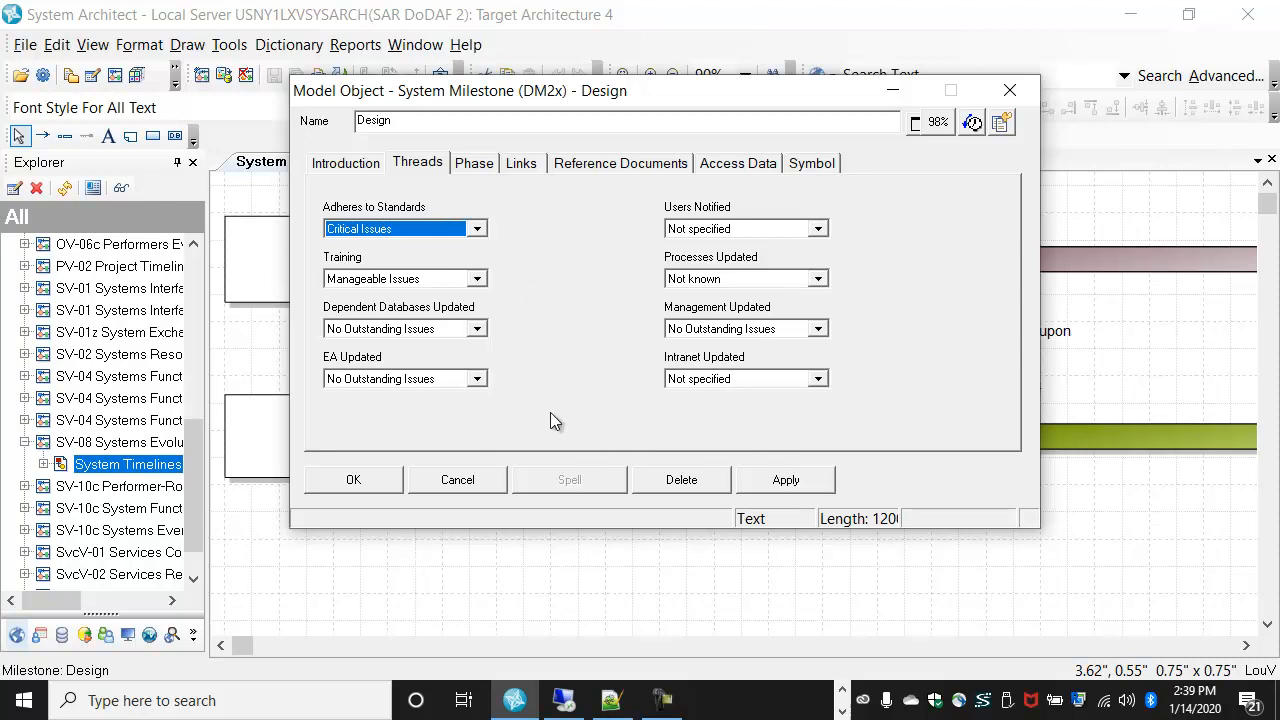
{"action": "left_click_drag", "start_coordinate": [577, 91], "coordinate": [675, 126]}
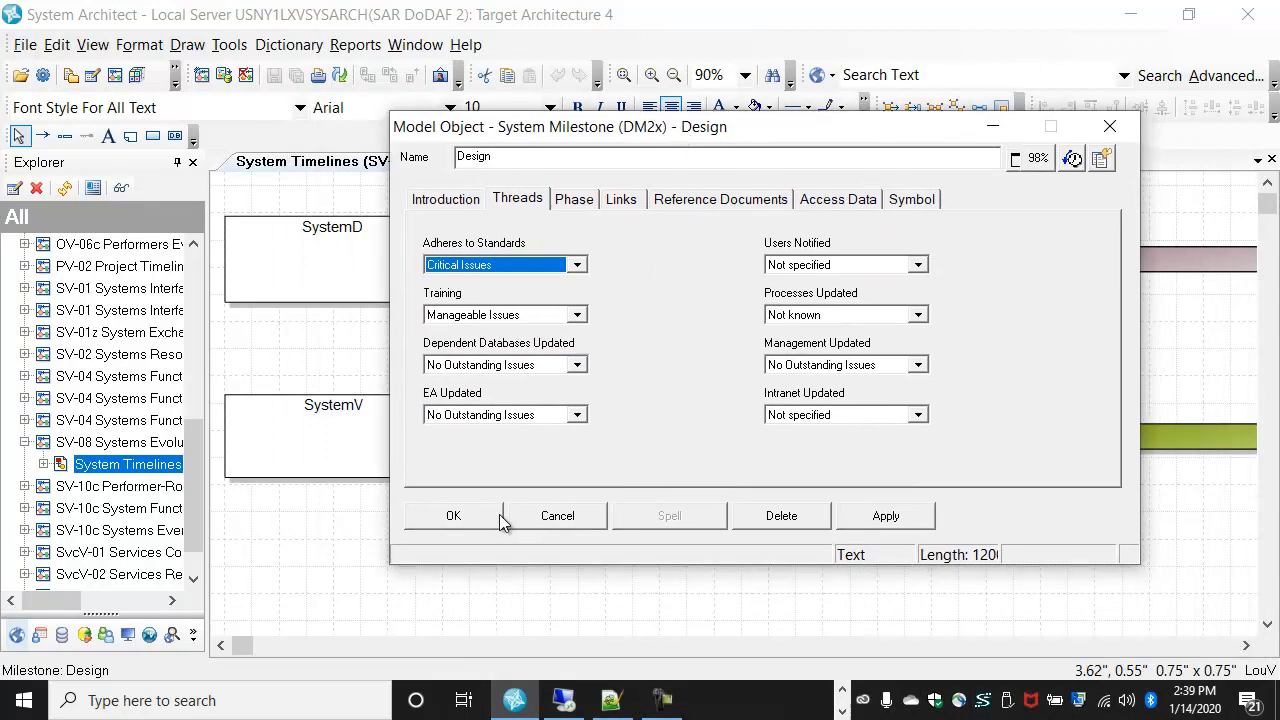
{"action": "left_click", "coordinate": [472, 515]}
{"action": "left_click", "coordinate": [785, 567]}
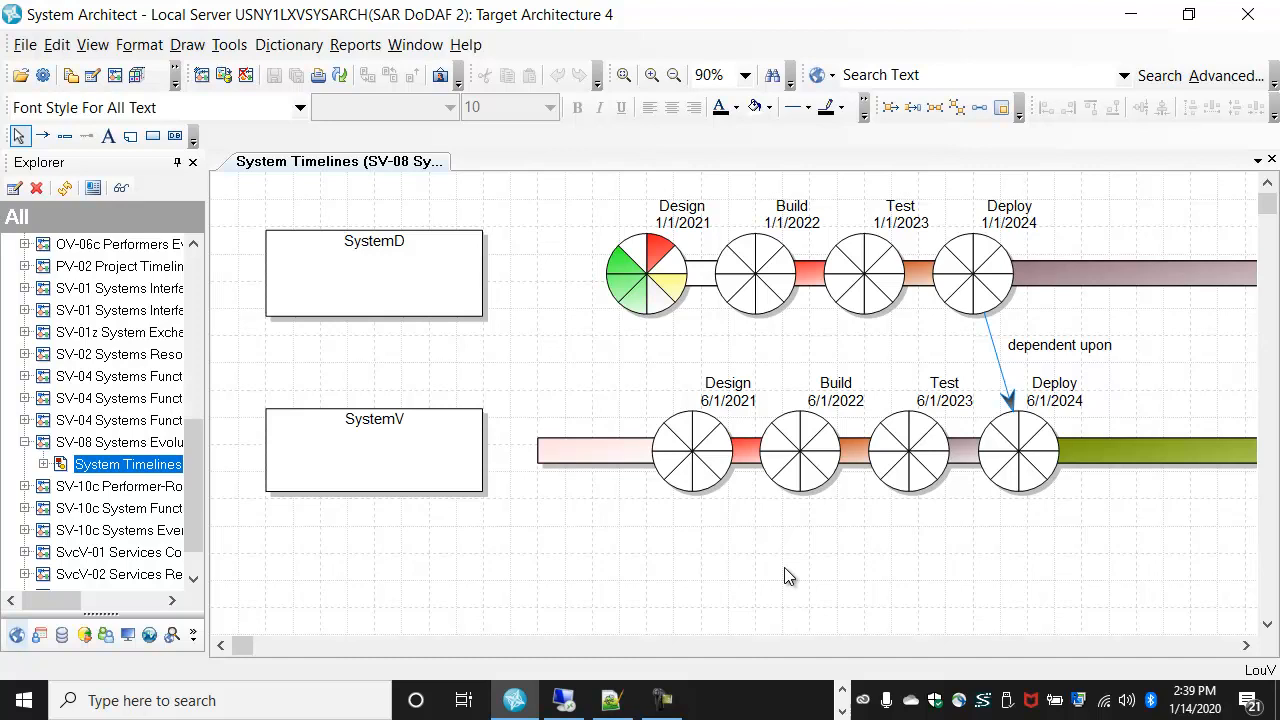
{"action": "left_click", "coordinate": [65, 137]}
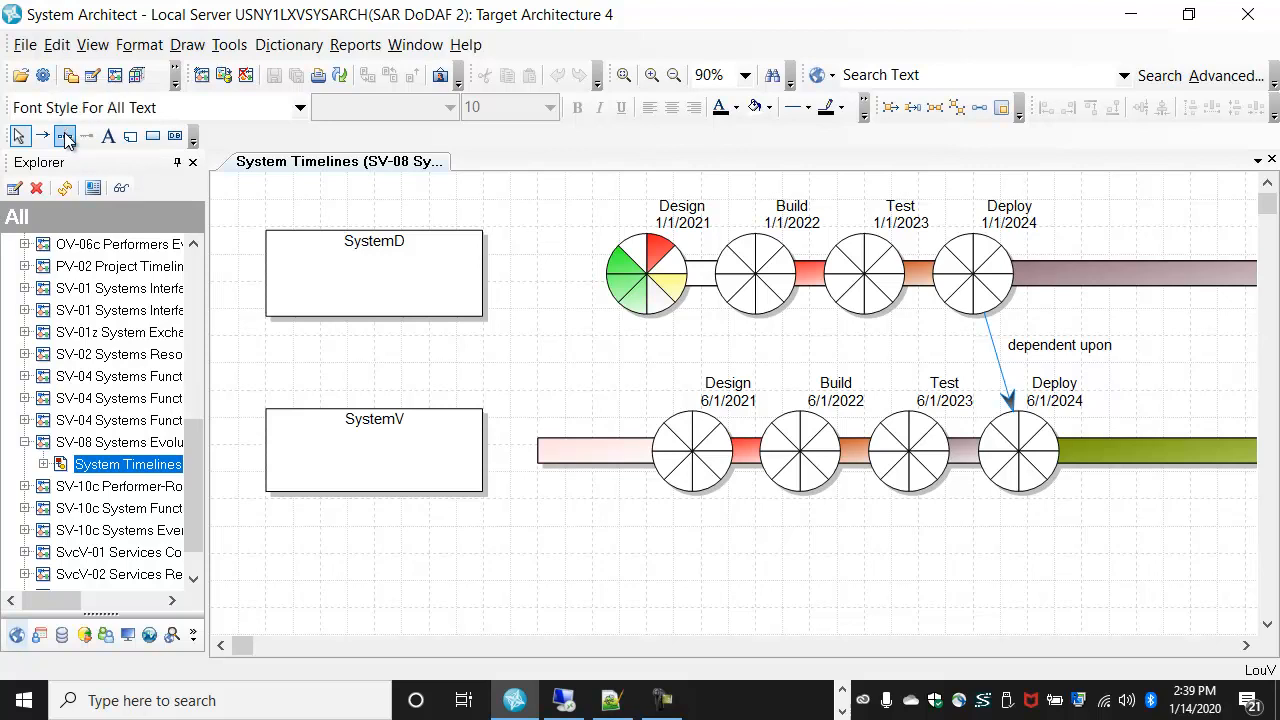